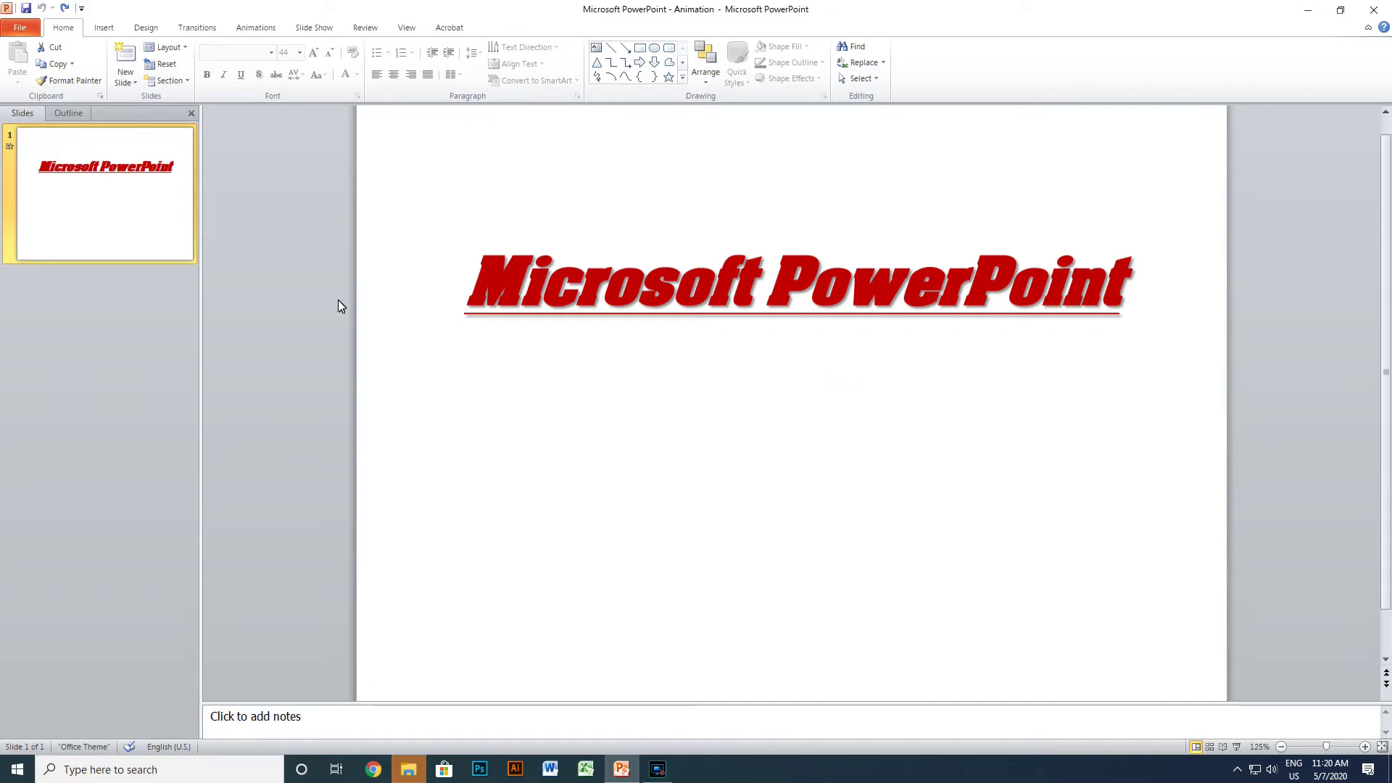
Insert a new slide after slide 1 and title it 'Microsoft Office 2010'
click(130, 225)
key(ctrl+m)
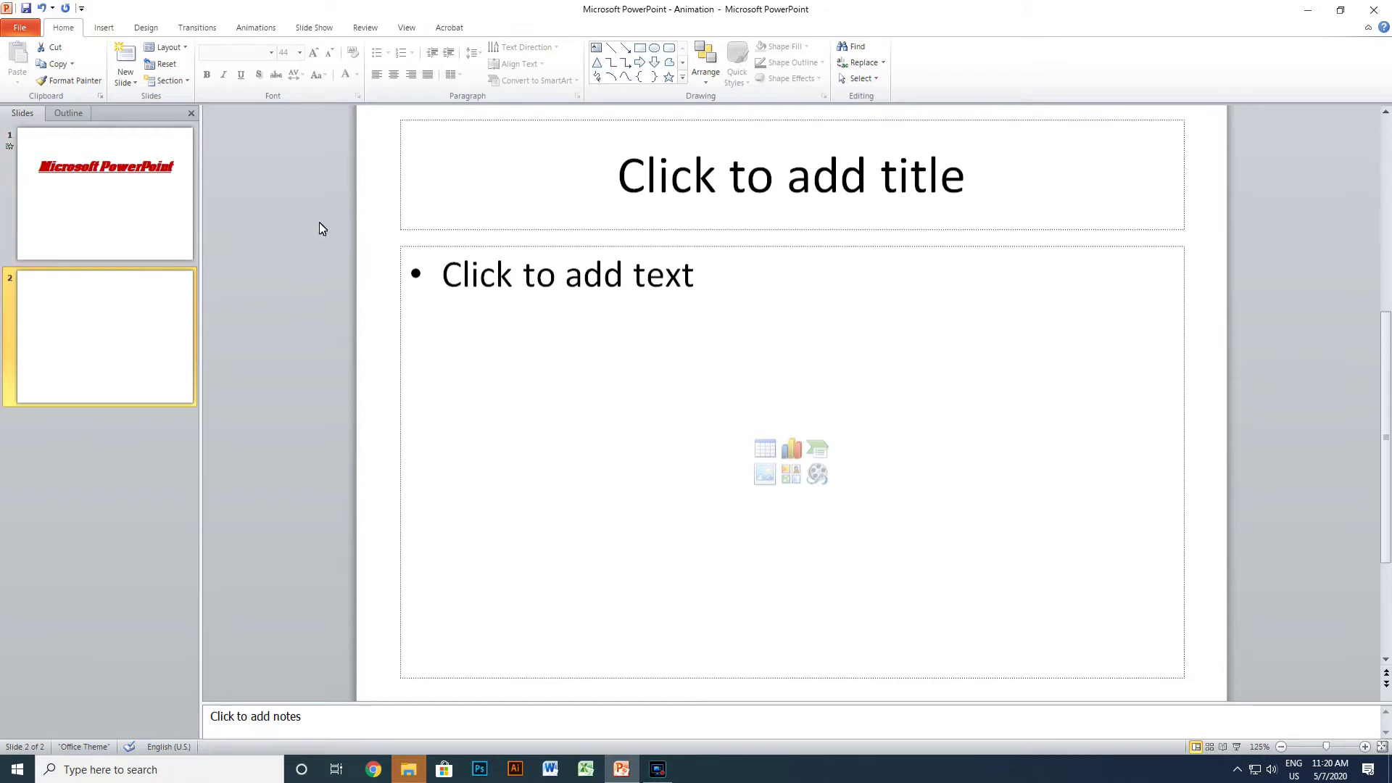
click(790, 187)
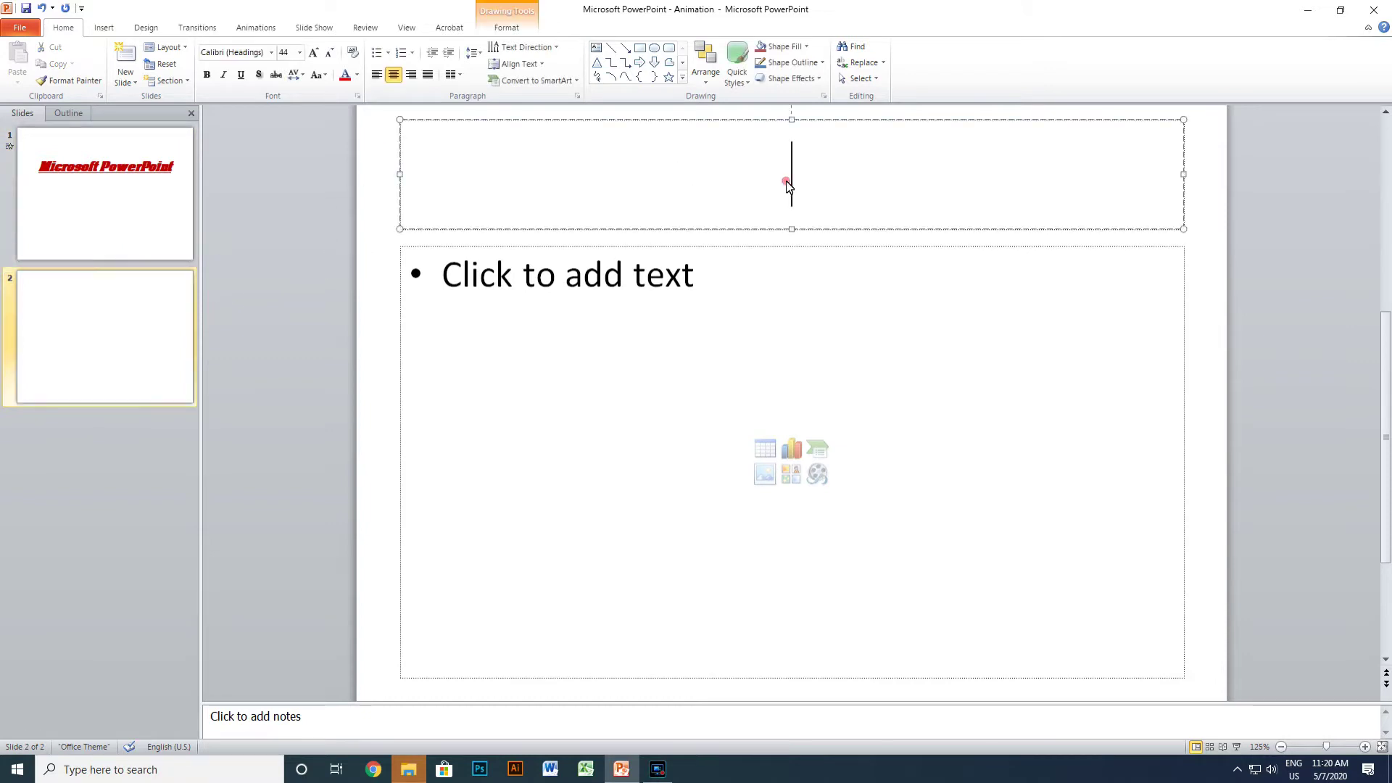
text(Microsoft )
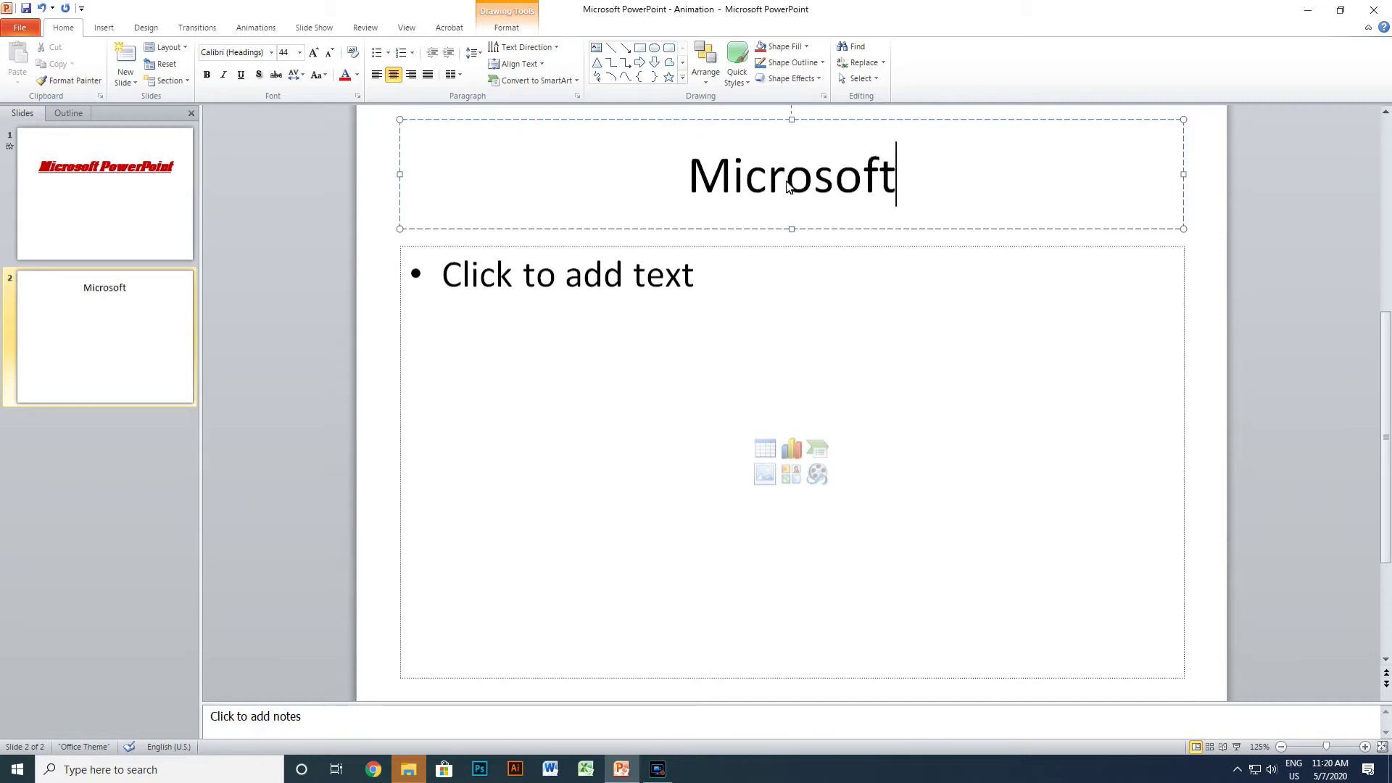
text(PowerPoin)
key(BackSpace)
key(BackSpace)
key(BackSpace)
key(BackSpace)
key(BackSpace)
key(BackSpace)
key(BackSpace)
key(BackSpace)
text(Ofic)
key(BackSpace)
key(BackSpace)
text(fice)
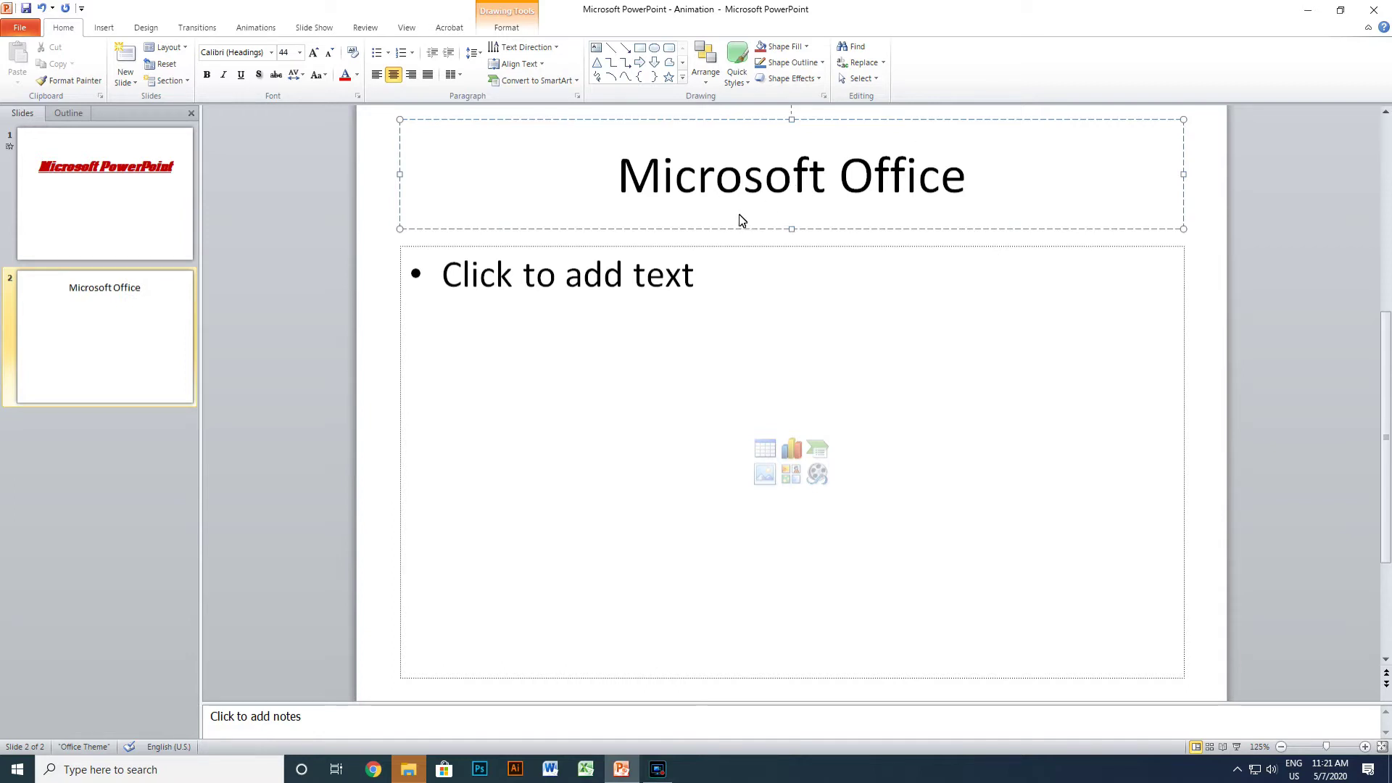
text( 2010)
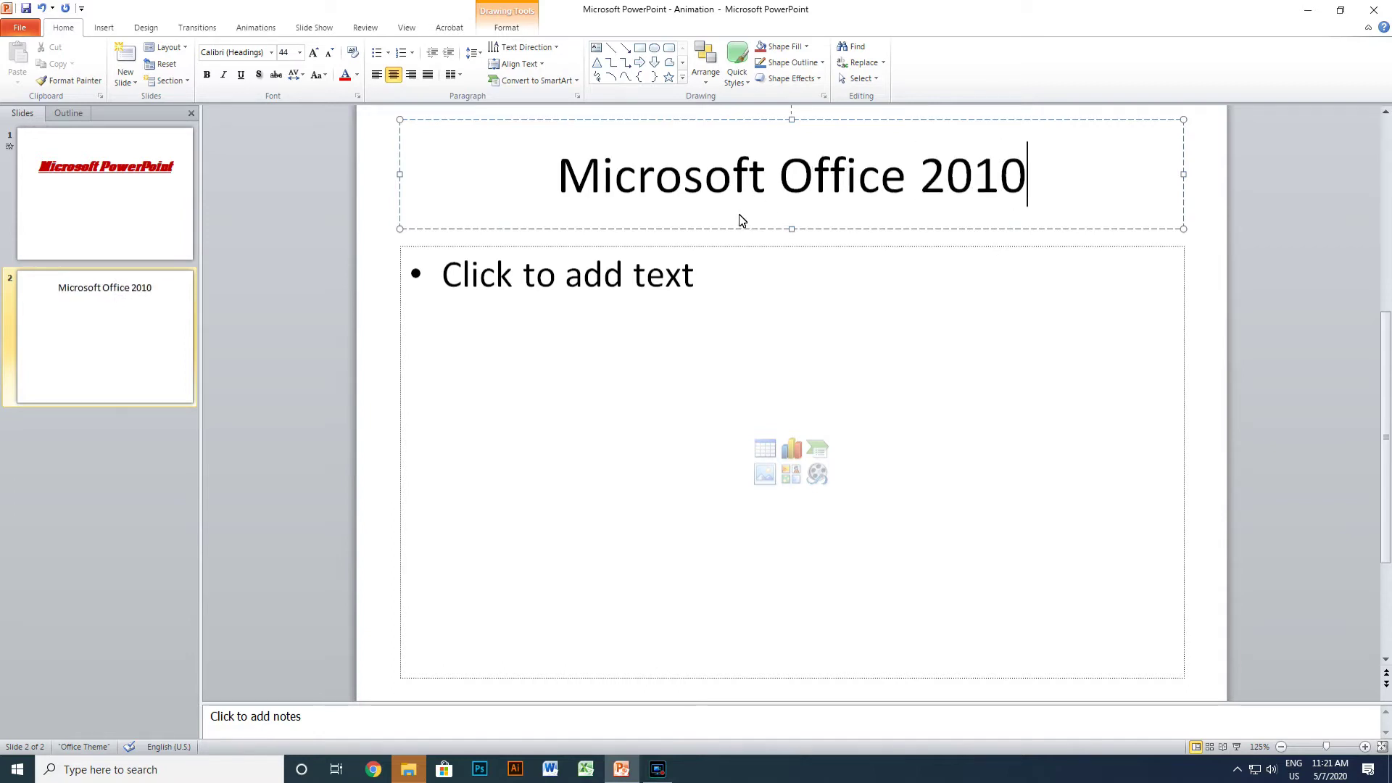
click(719, 278)
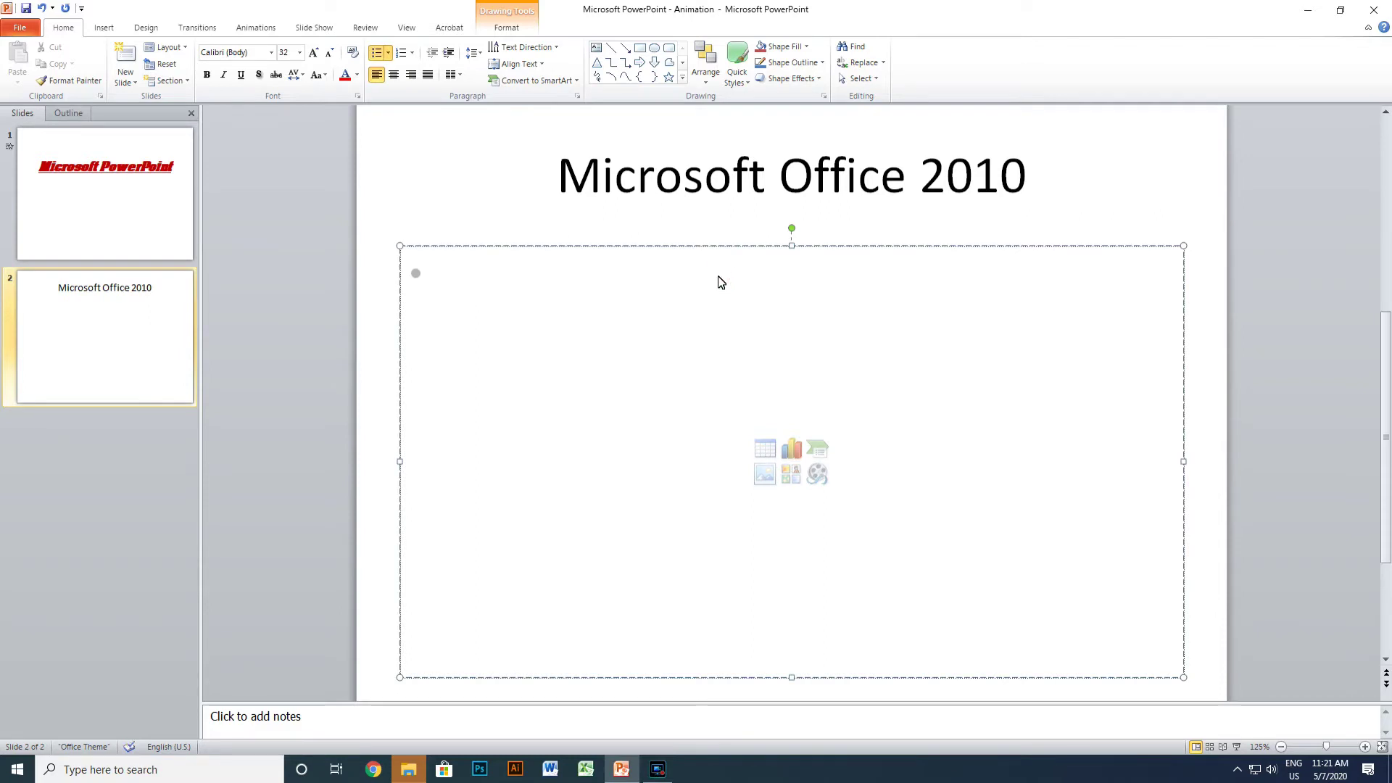
Enter bullets 'Microsoft Word 2010', 'Microsoft Excel 2010' and 'Microsoft PowerPoint 2010'
text(Microsft)
key(BackSpace)
key(BackSpace)
text(oft Word 2010)
key(Return)
text(Microsoft )
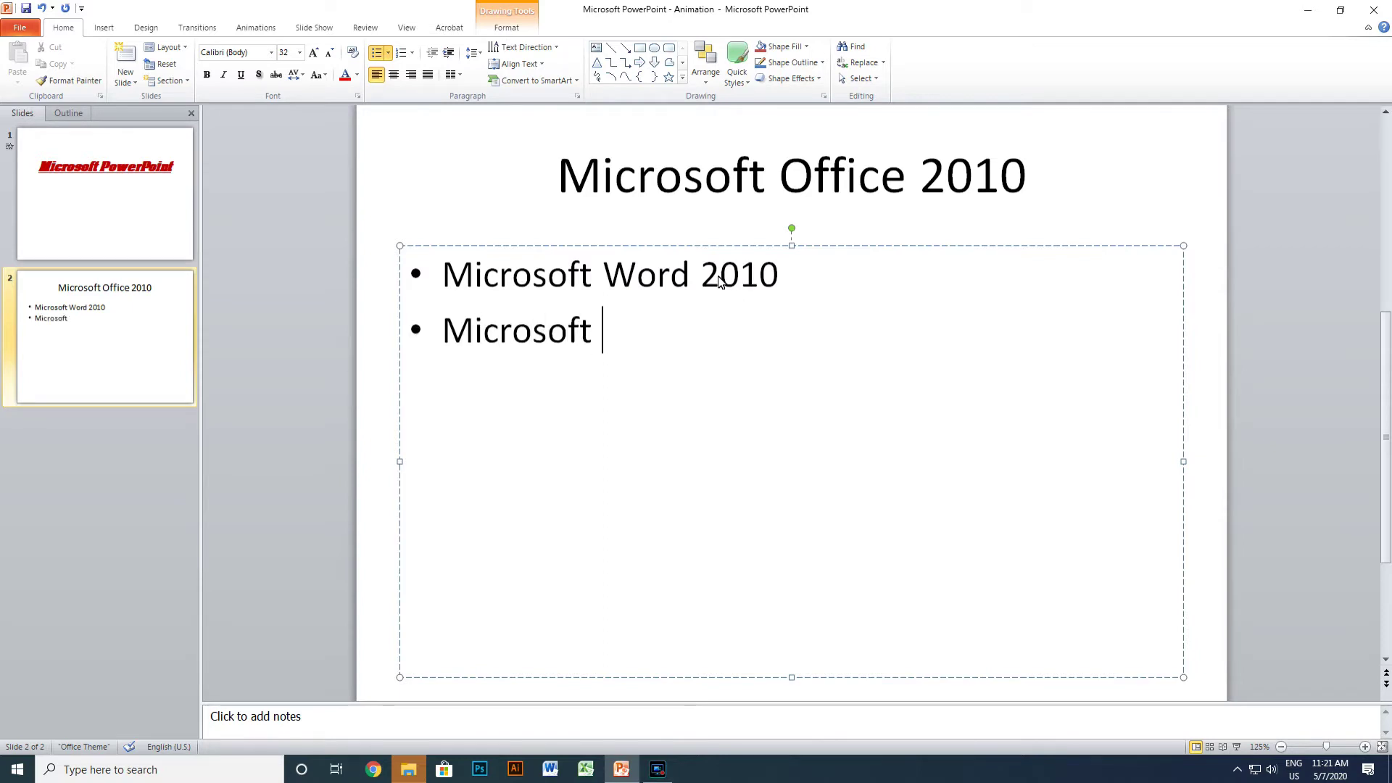
text(Excel)
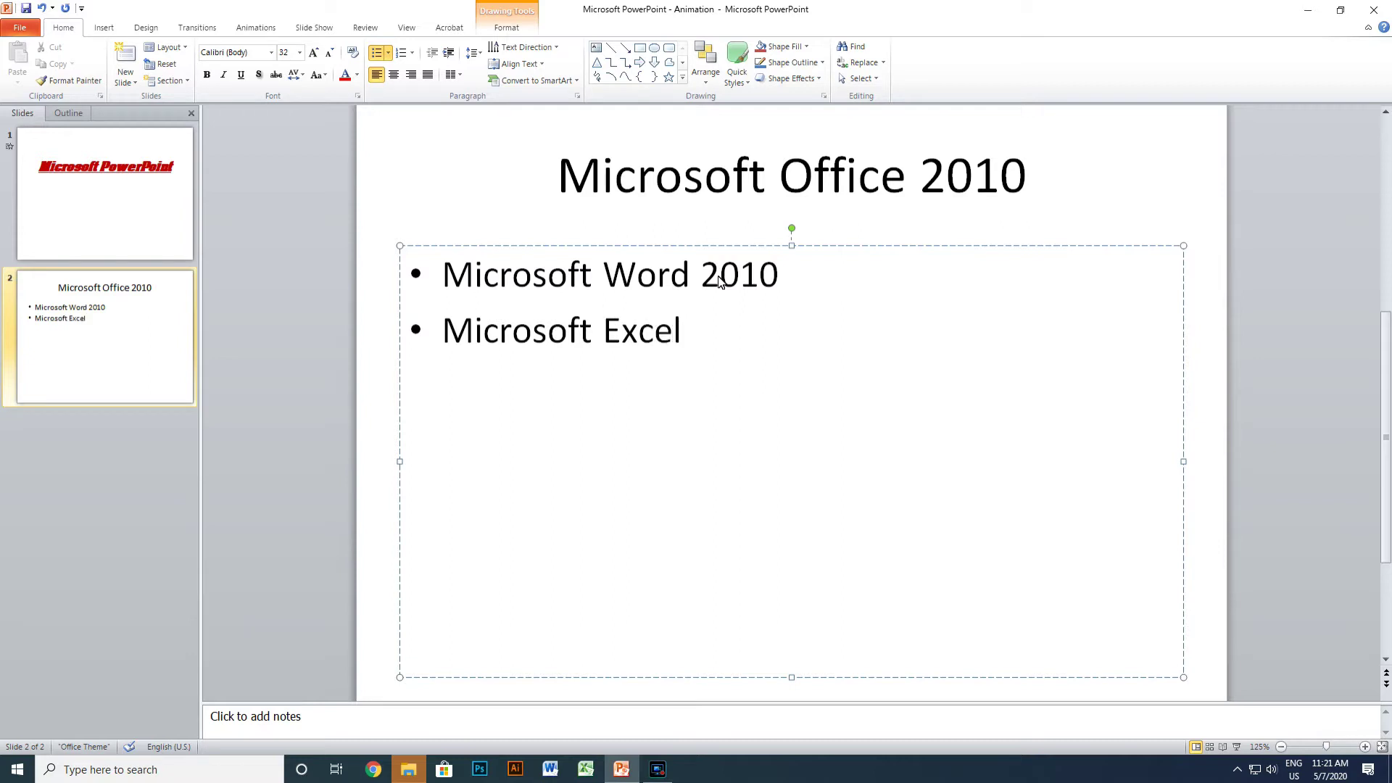
text( 2010)
key(Return)
text(Microsoft )
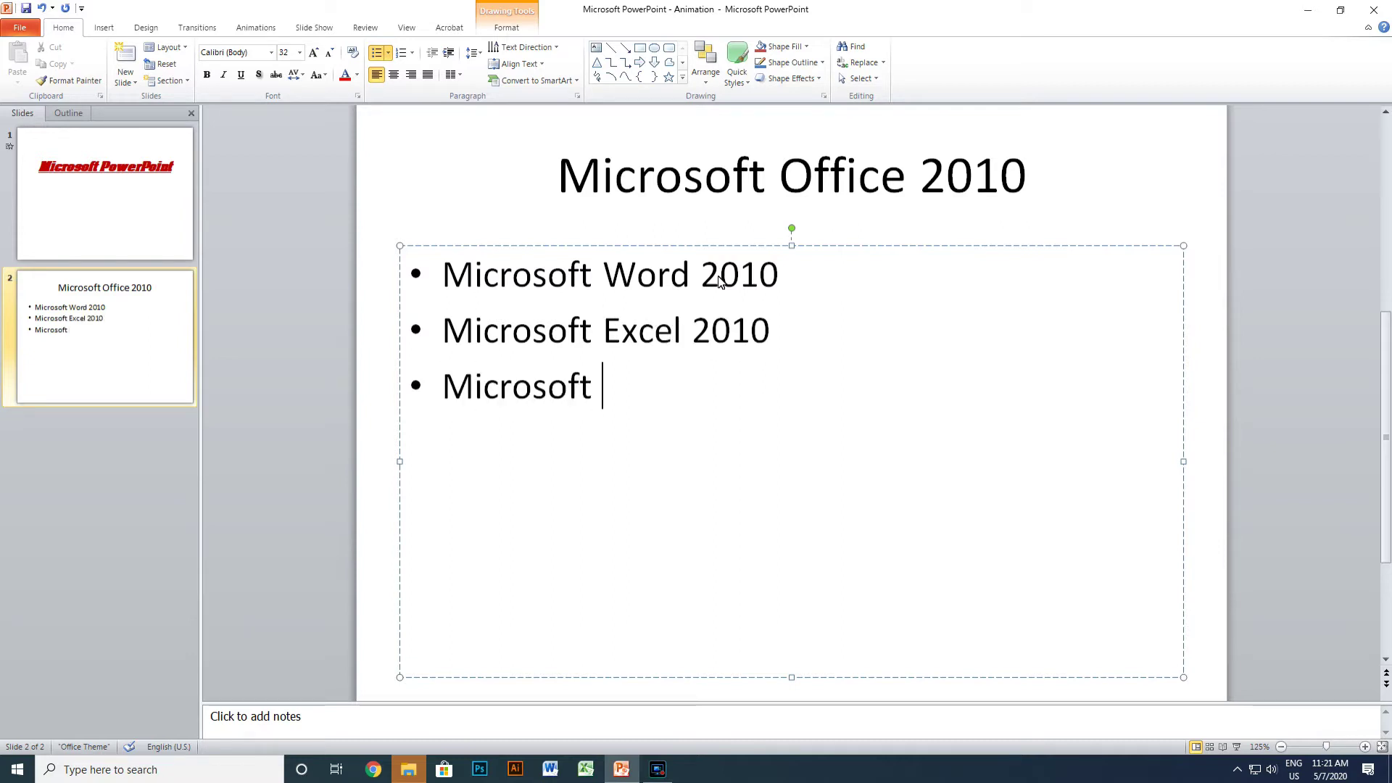
text(PowerPoint 2010)
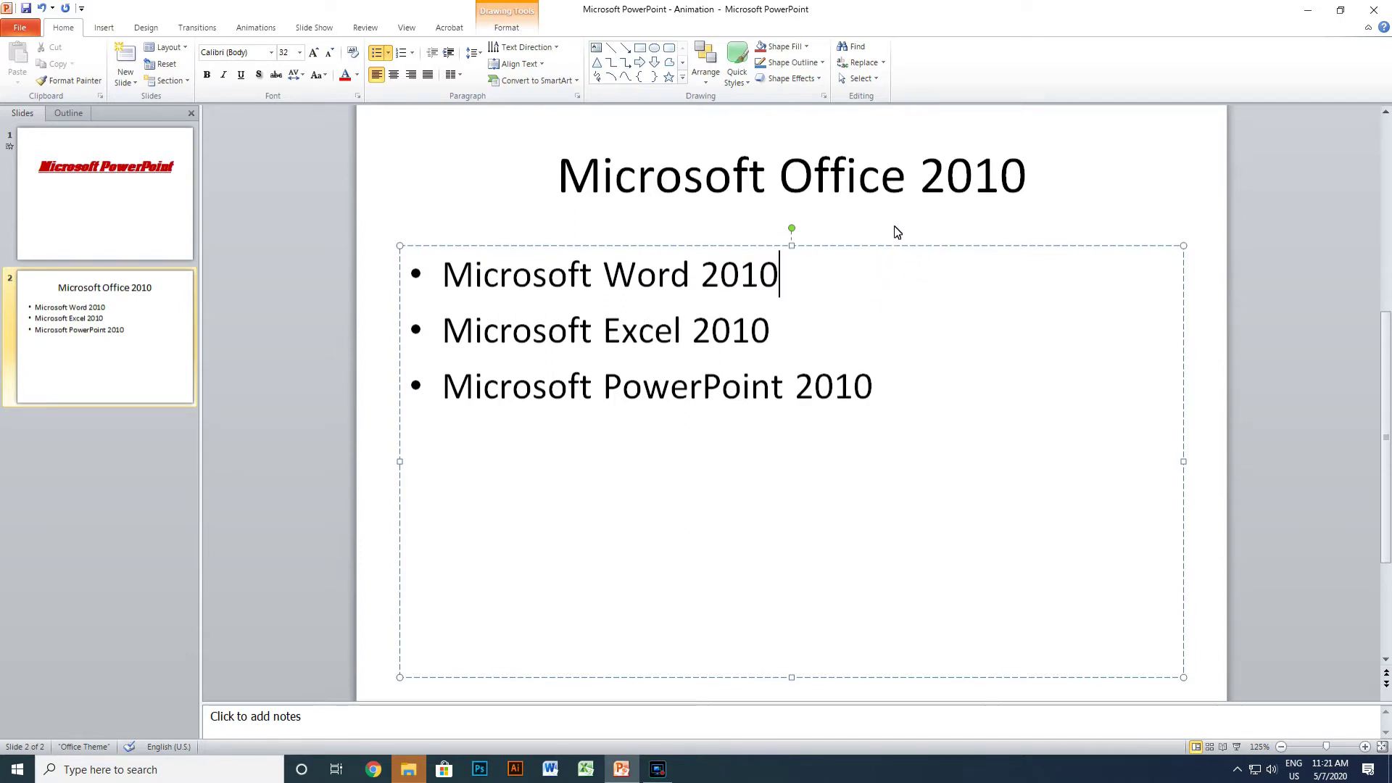
click(898, 188)
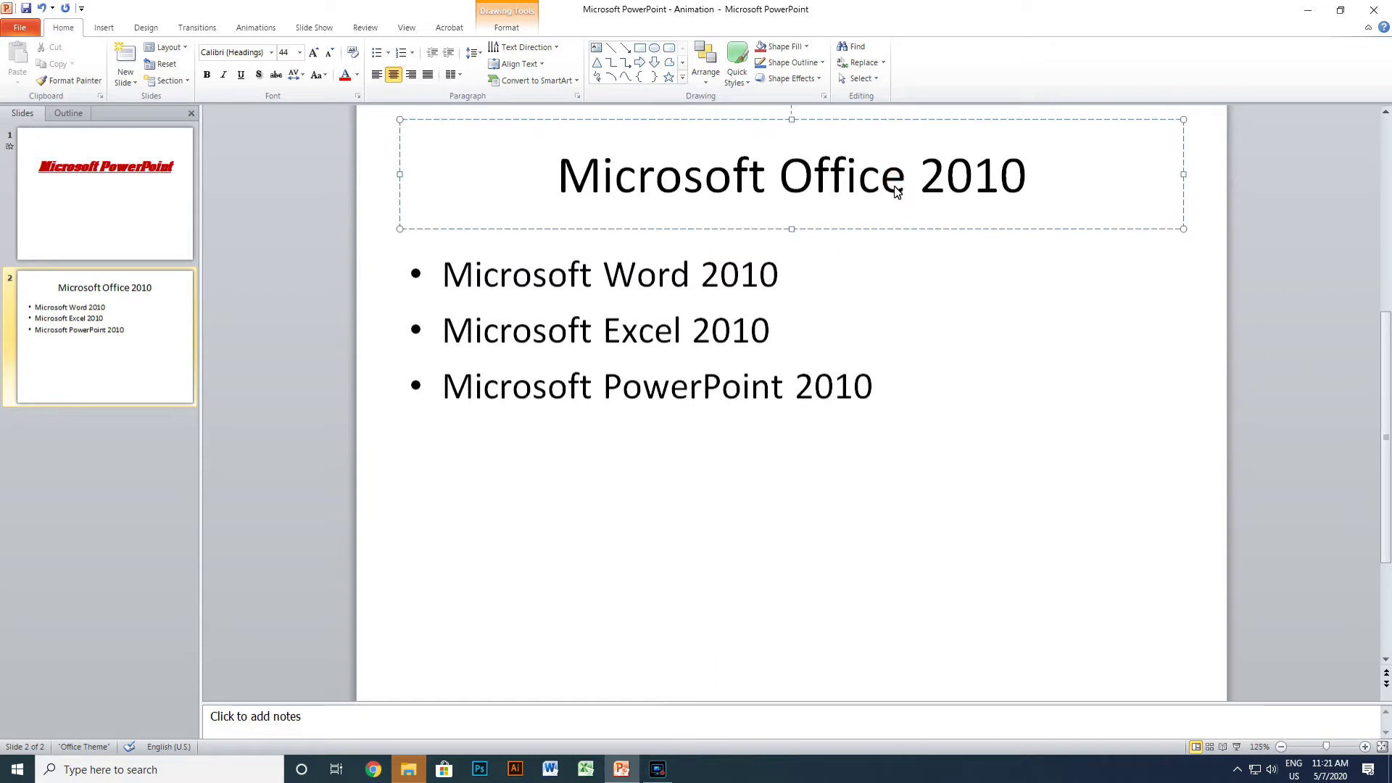
Set the slide 2 title font to AcmeFont
click(929, 120)
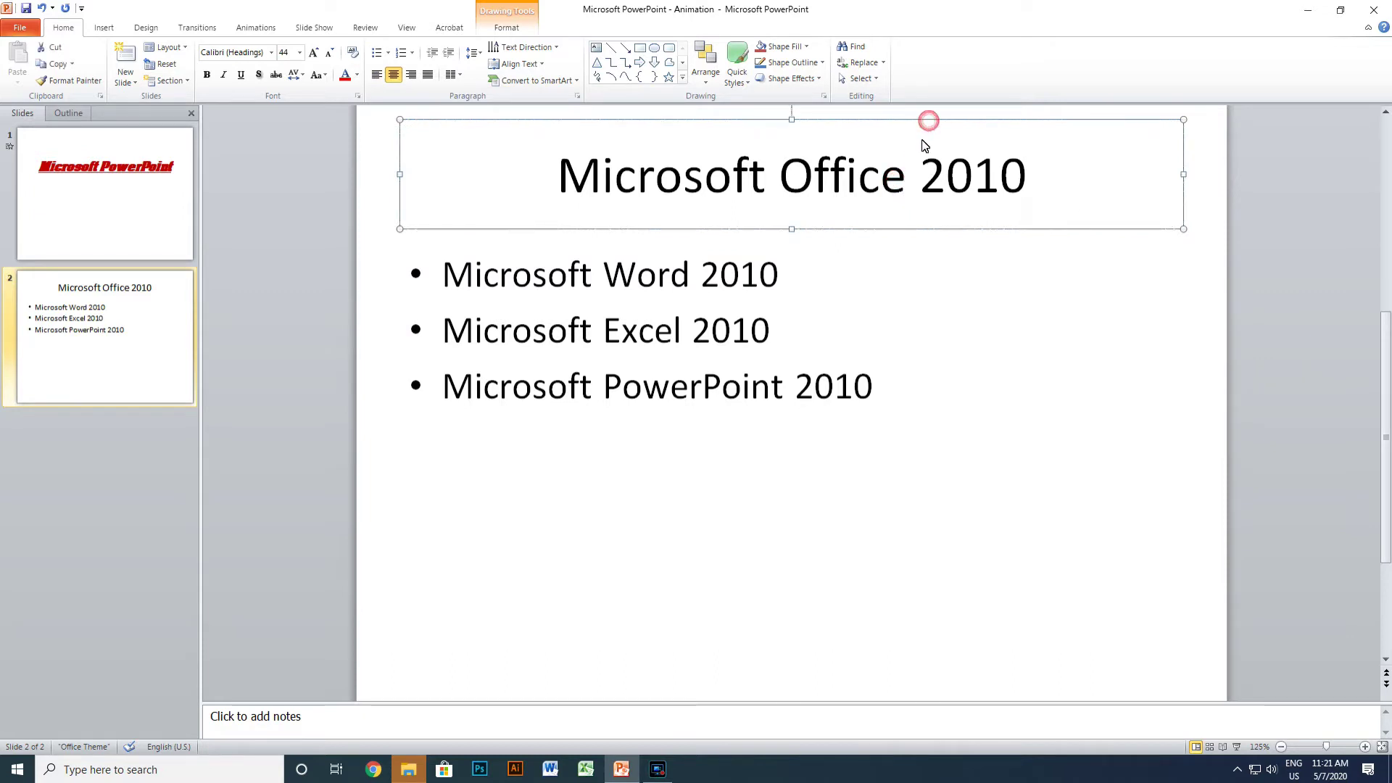
click(271, 52)
scroll(274, 139, down, 5)
scroll(274, 243, down, 5)
scroll(274, 242, down, 5)
scroll(274, 247, down, 5)
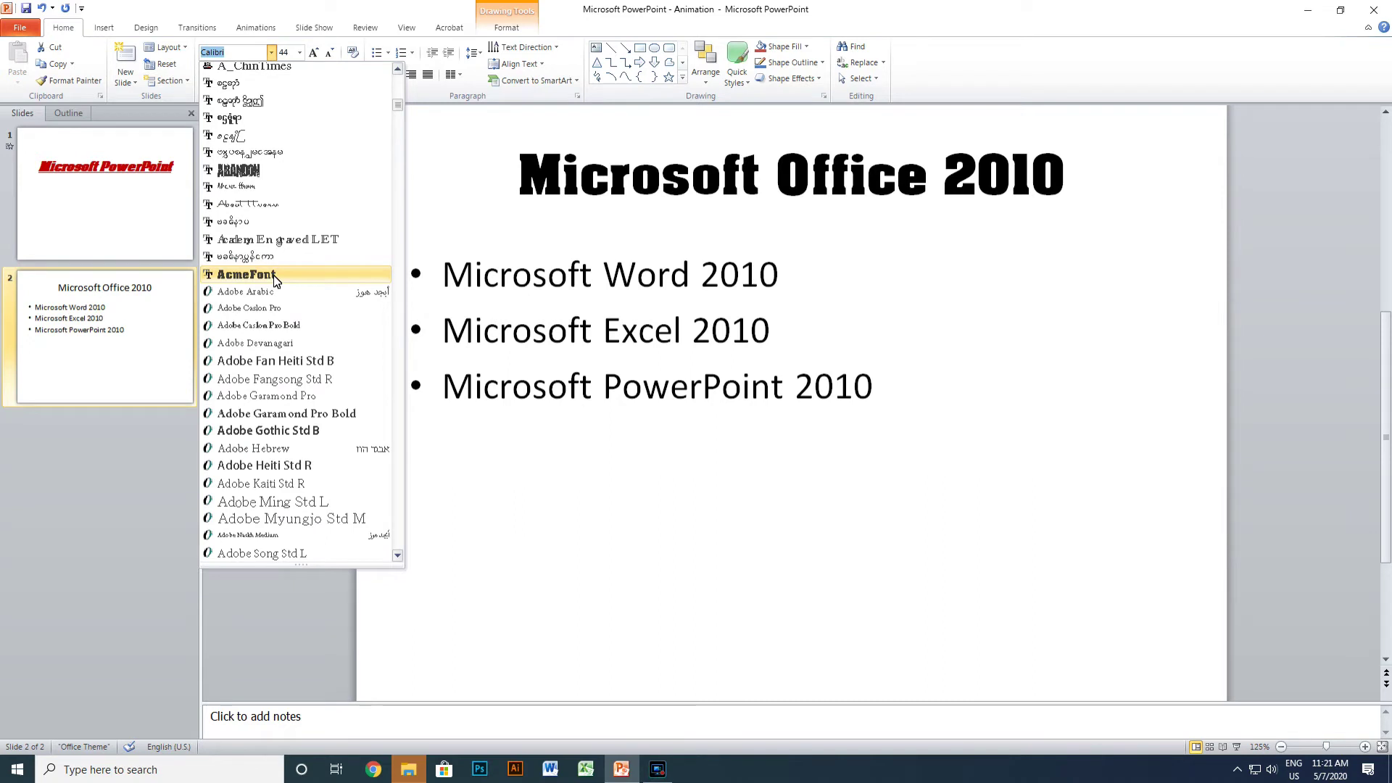
click(275, 276)
Set the bullet text font to AG_Helvetica
click(568, 288)
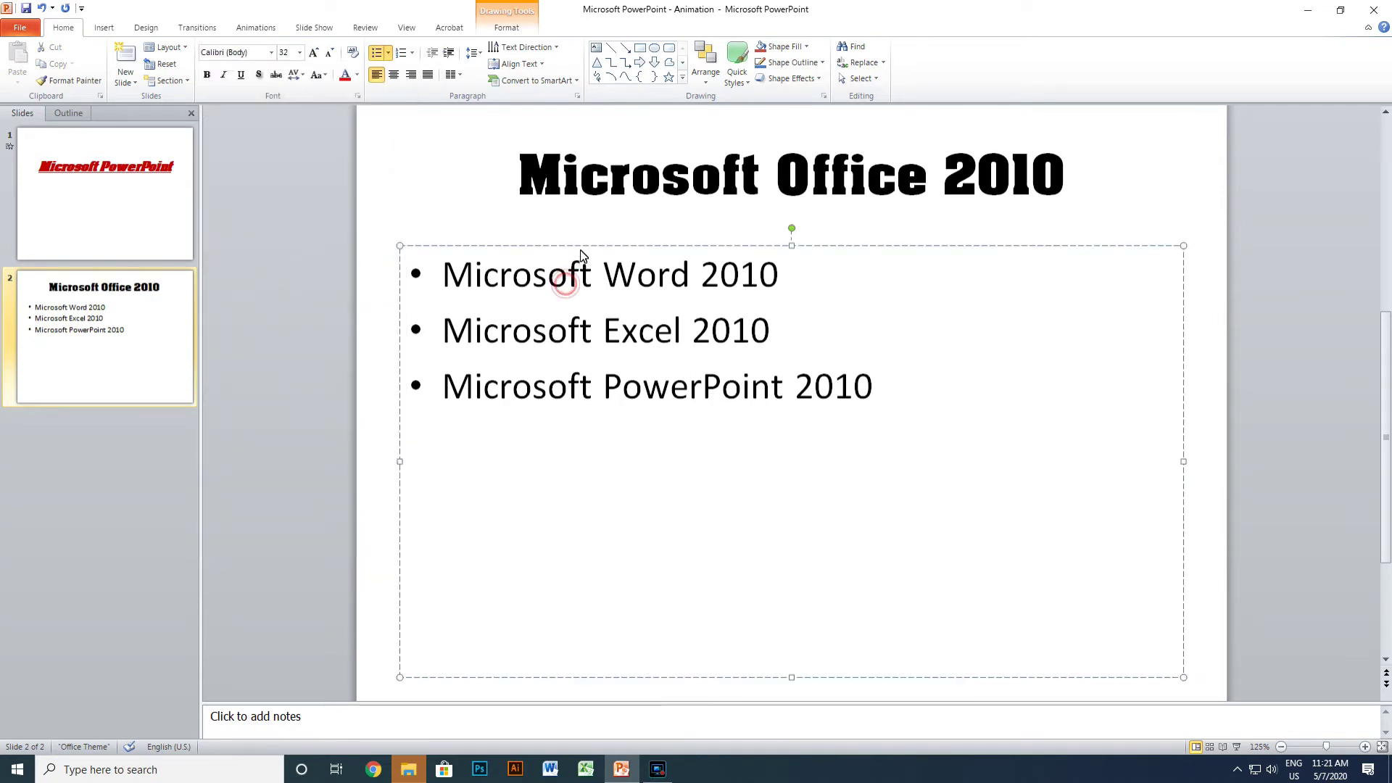
click(271, 52)
scroll(247, 424, down, 5)
scroll(248, 424, down, 3)
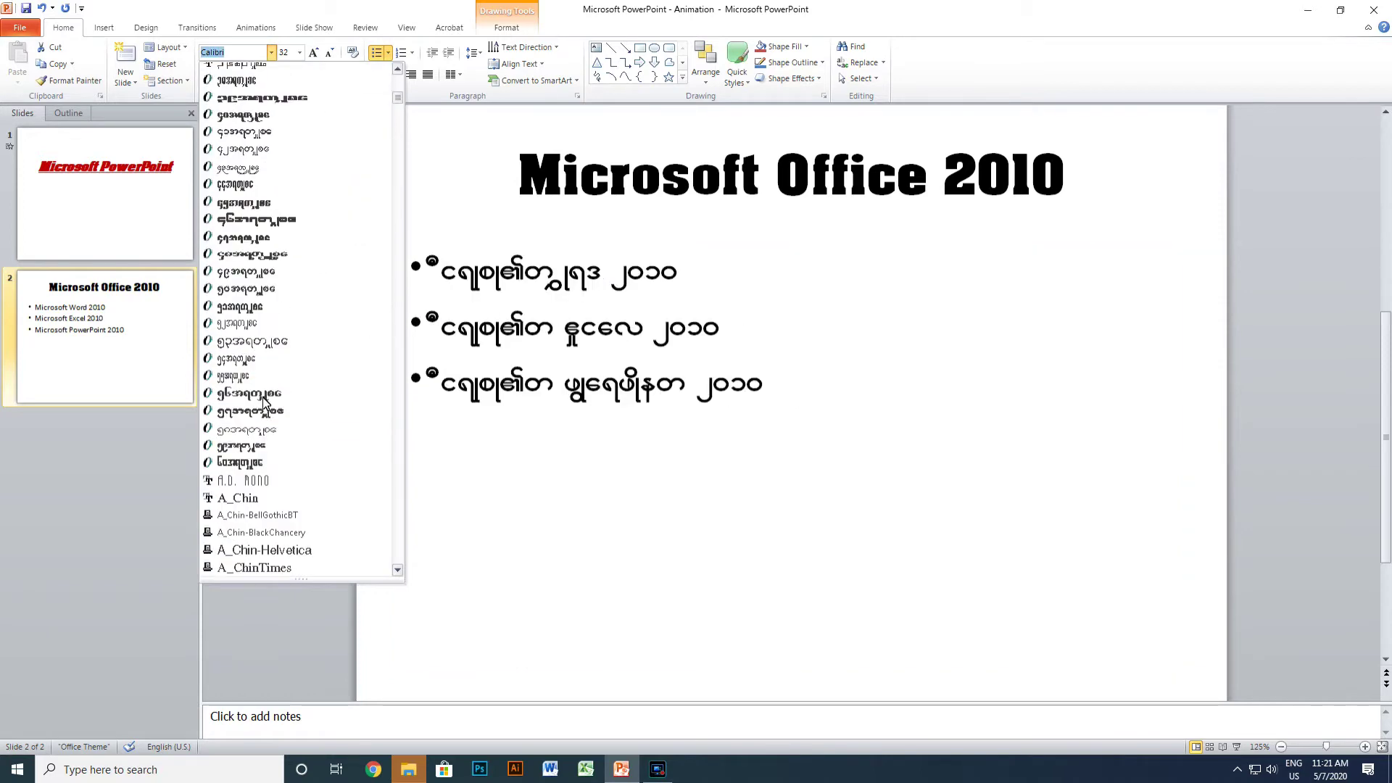
scroll(254, 413, down, 6)
scroll(257, 406, down, 7)
scroll(262, 401, down, 1)
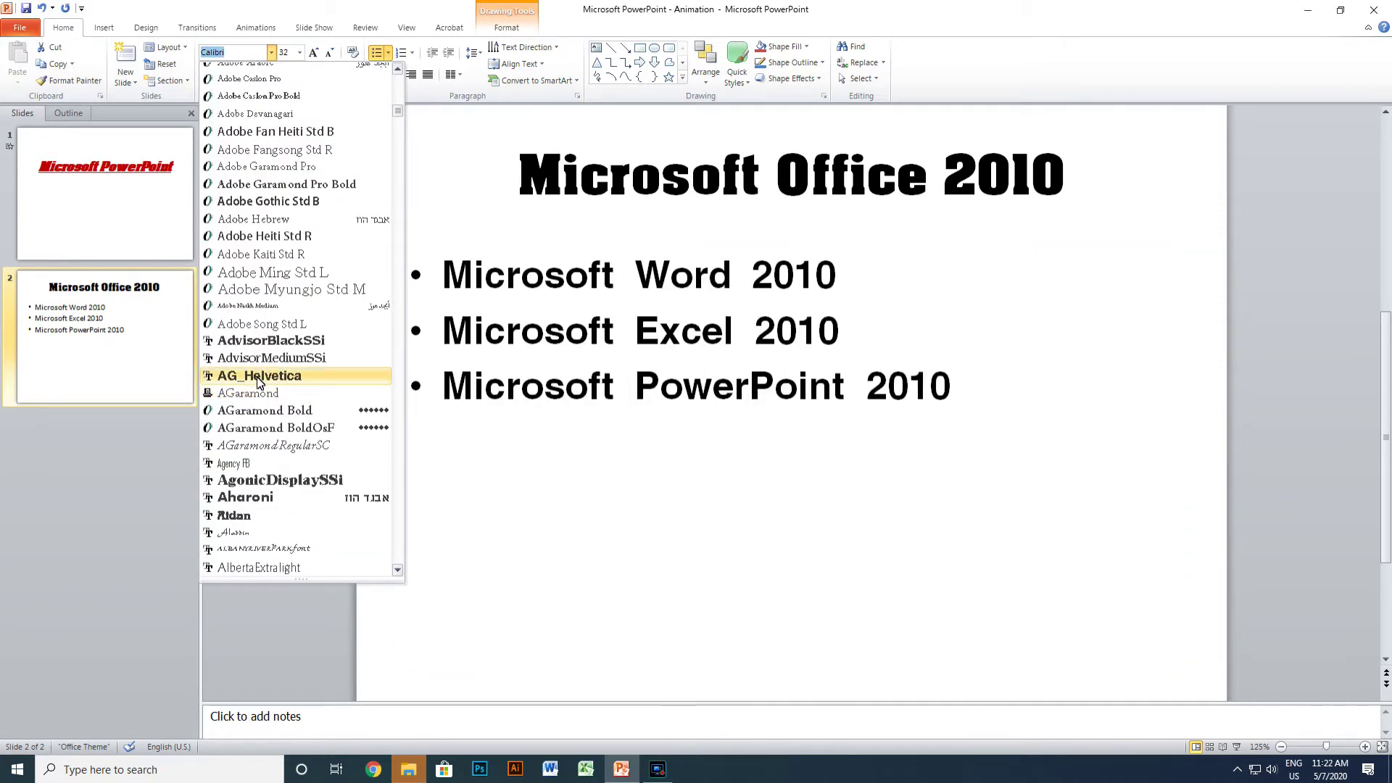
click(258, 376)
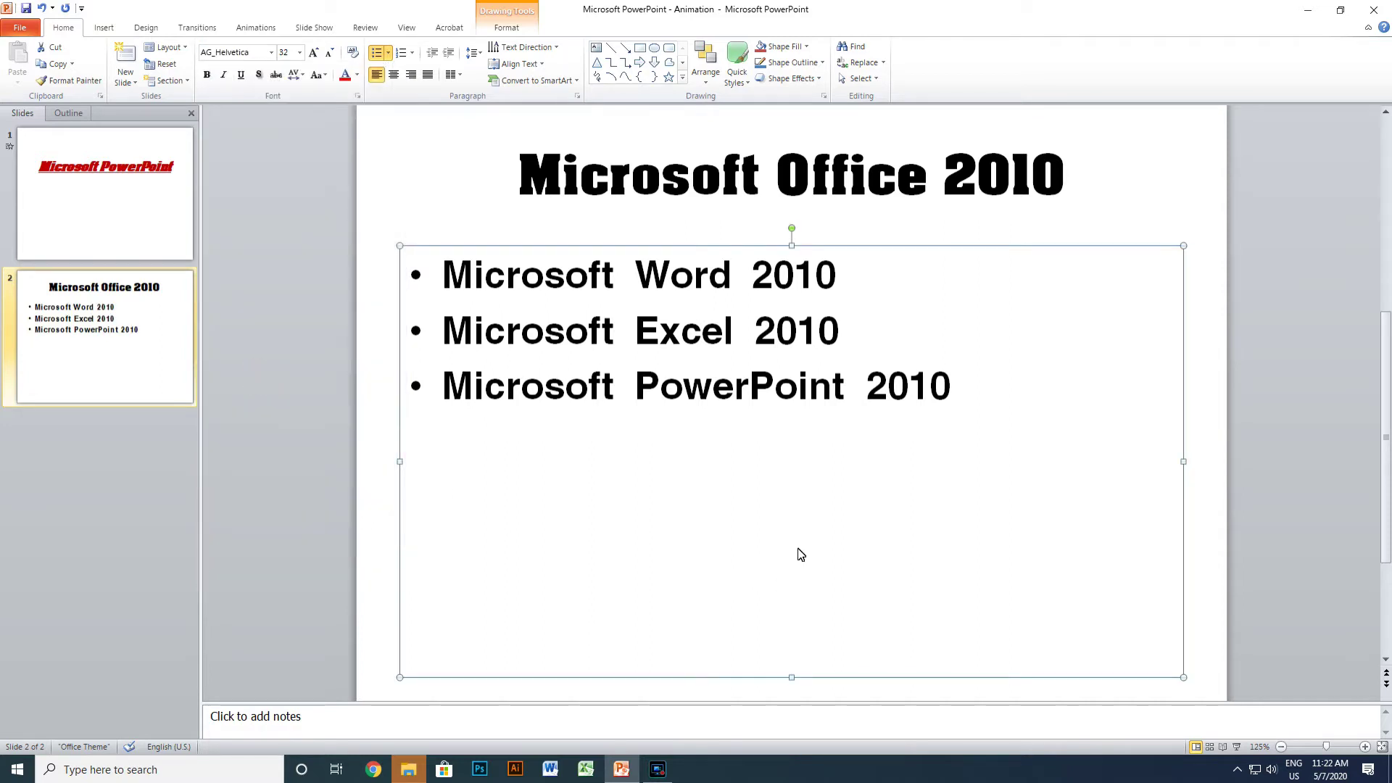
click(903, 183)
click(937, 119)
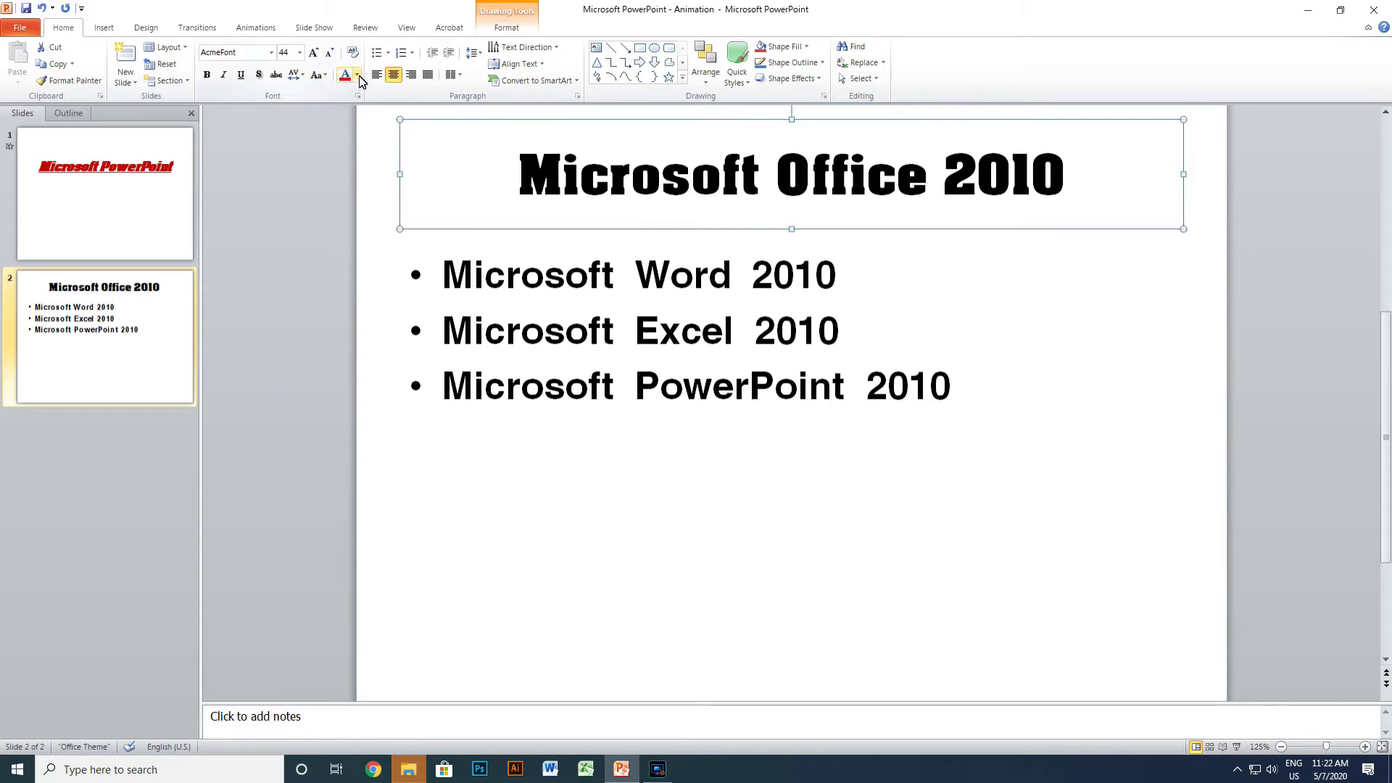
Give the title text a shadow and a blue font colour
click(259, 75)
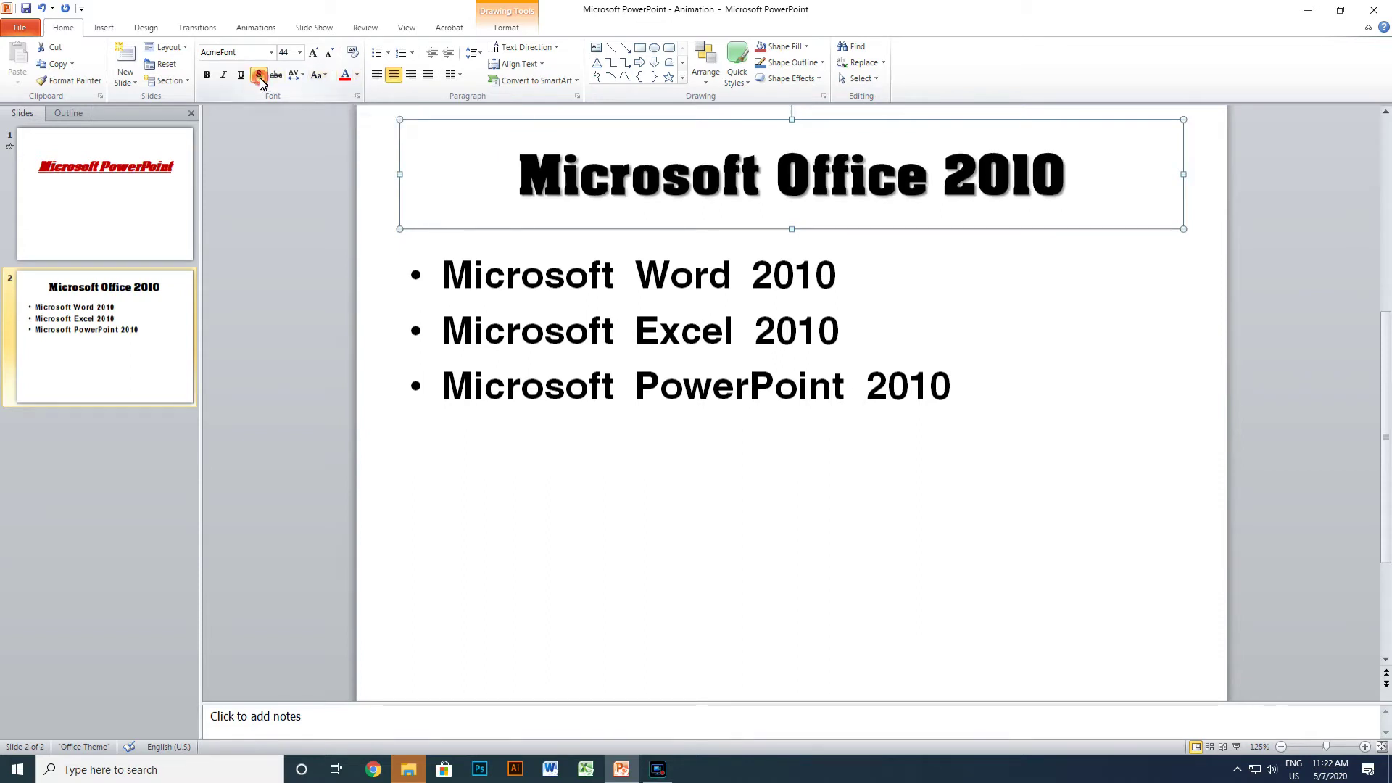
click(356, 75)
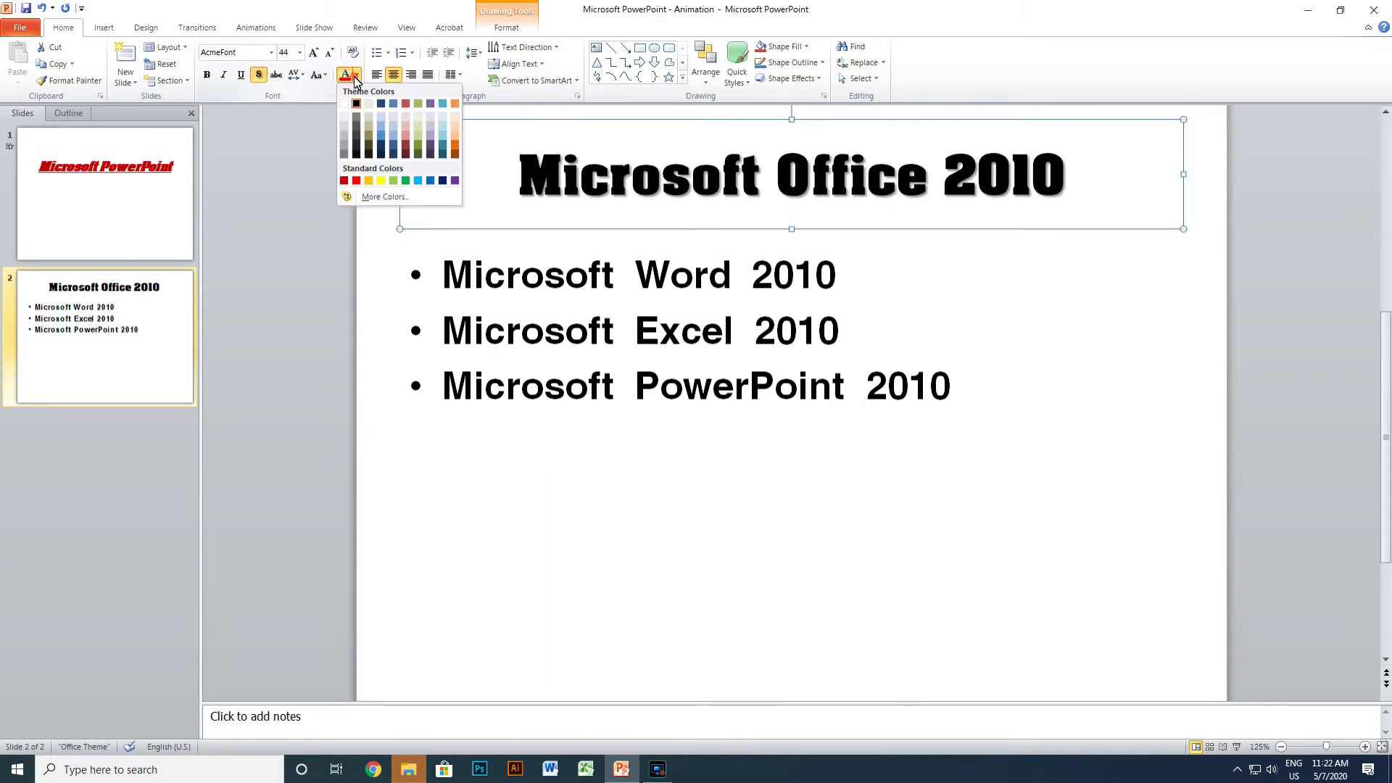
click(430, 181)
Colour all the bullet text light blue
click(604, 335)
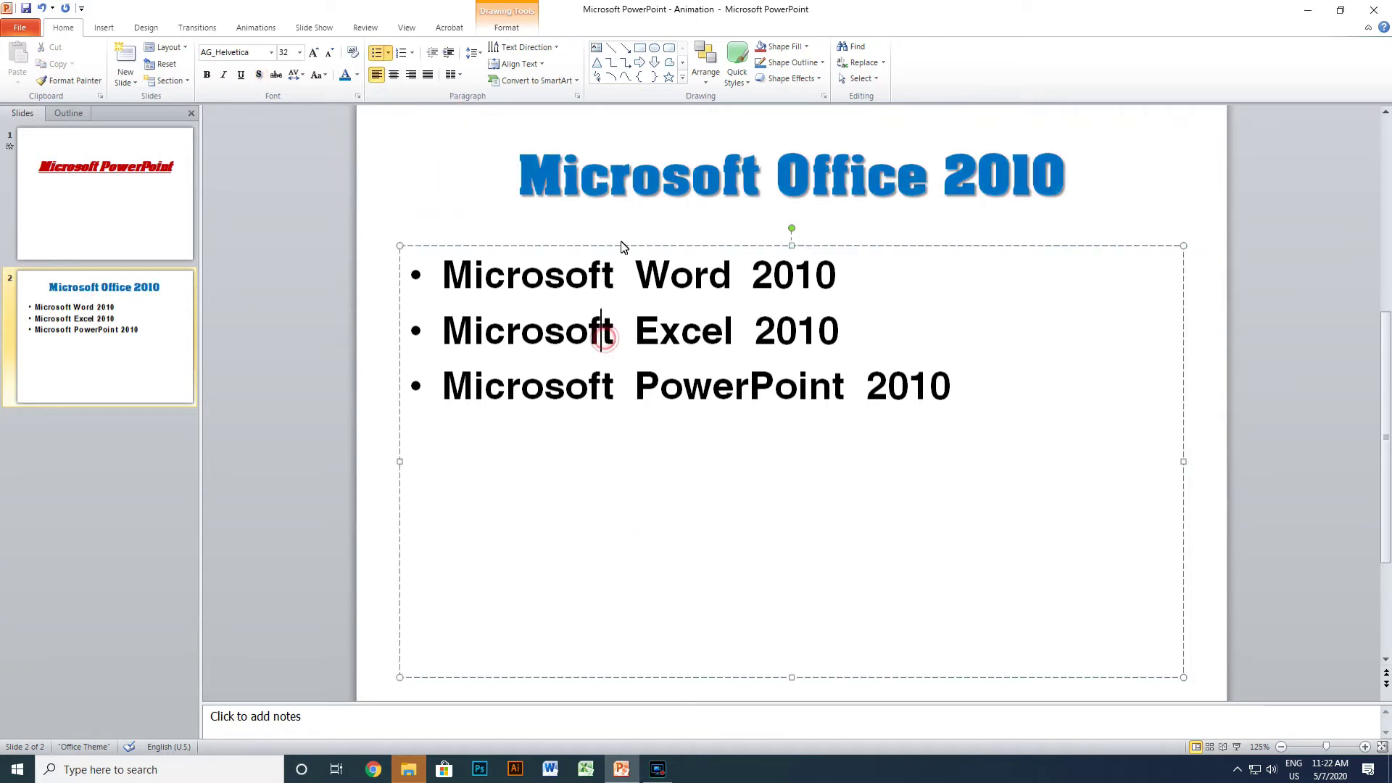
click(620, 246)
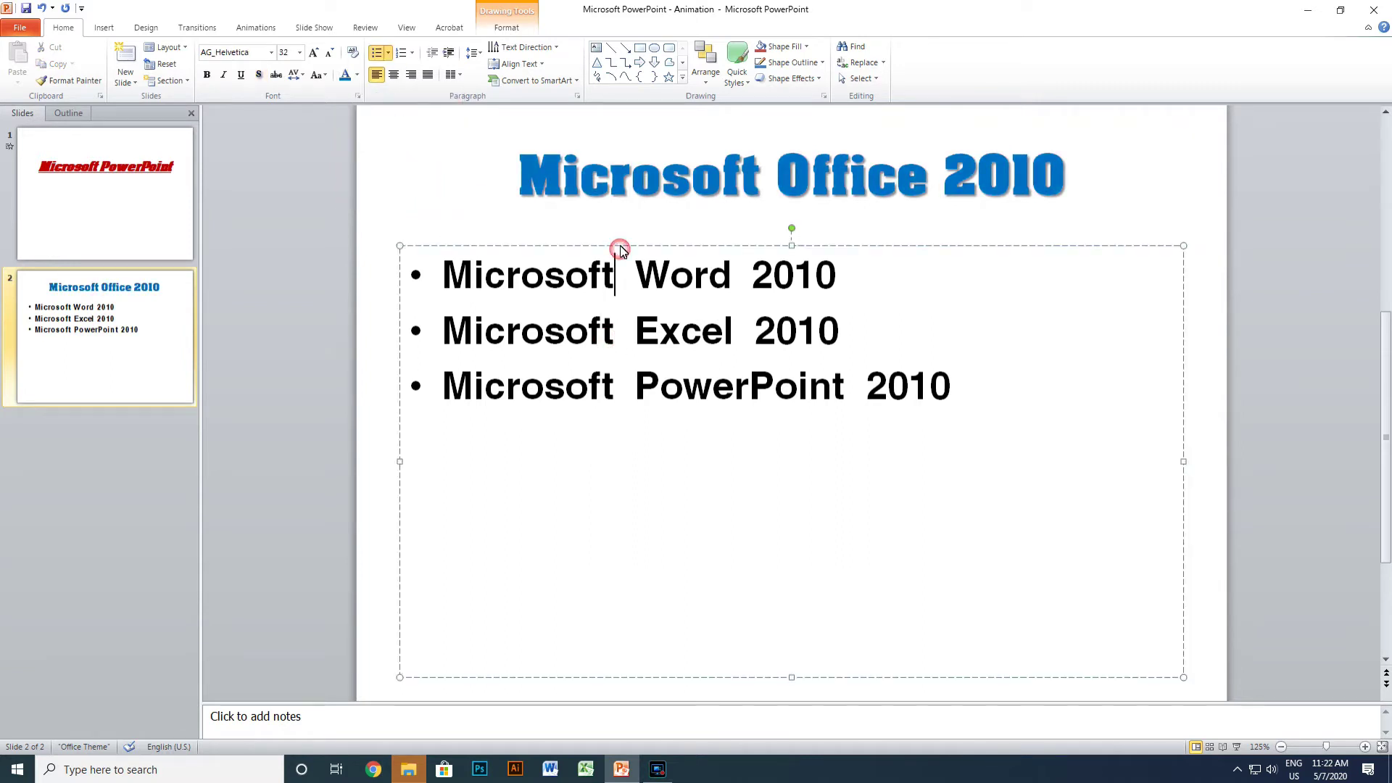
click(357, 76)
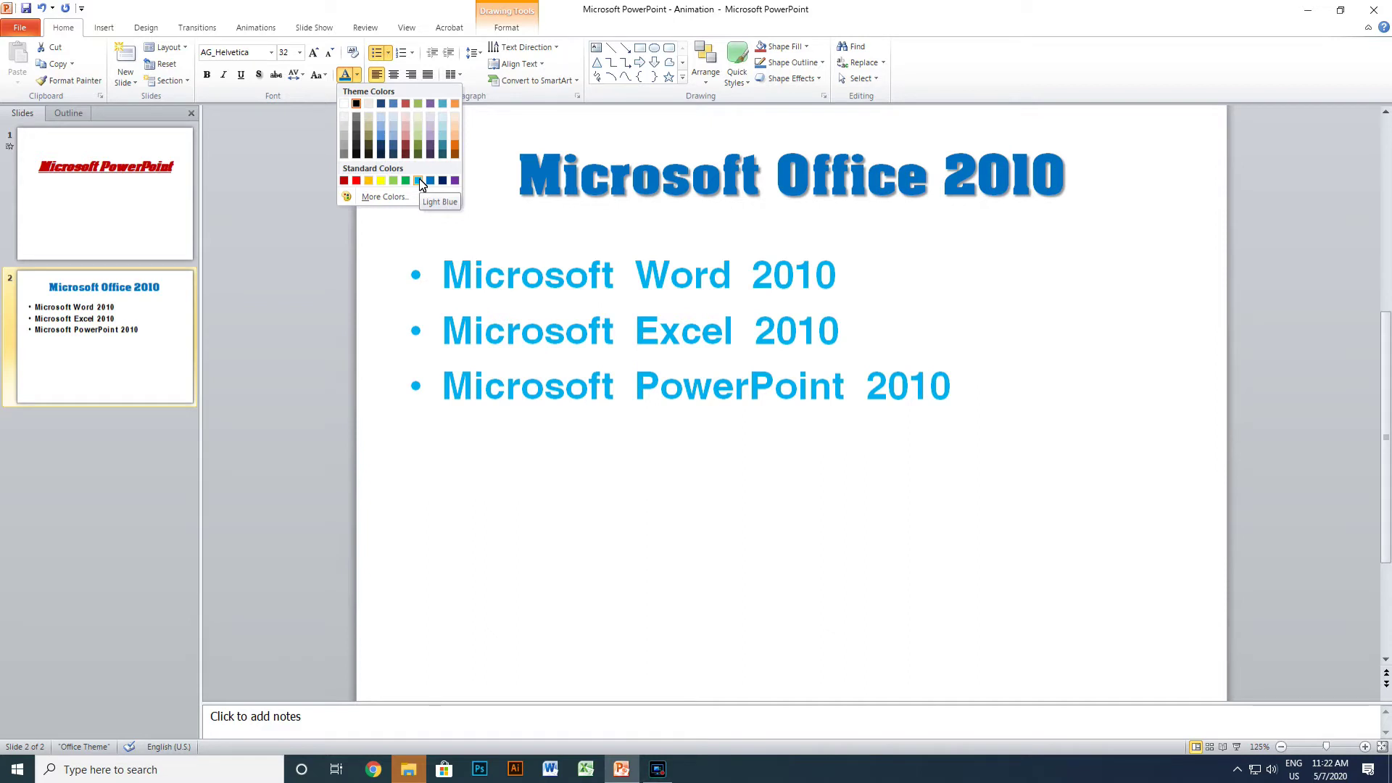
click(419, 180)
click(907, 388)
click(966, 388)
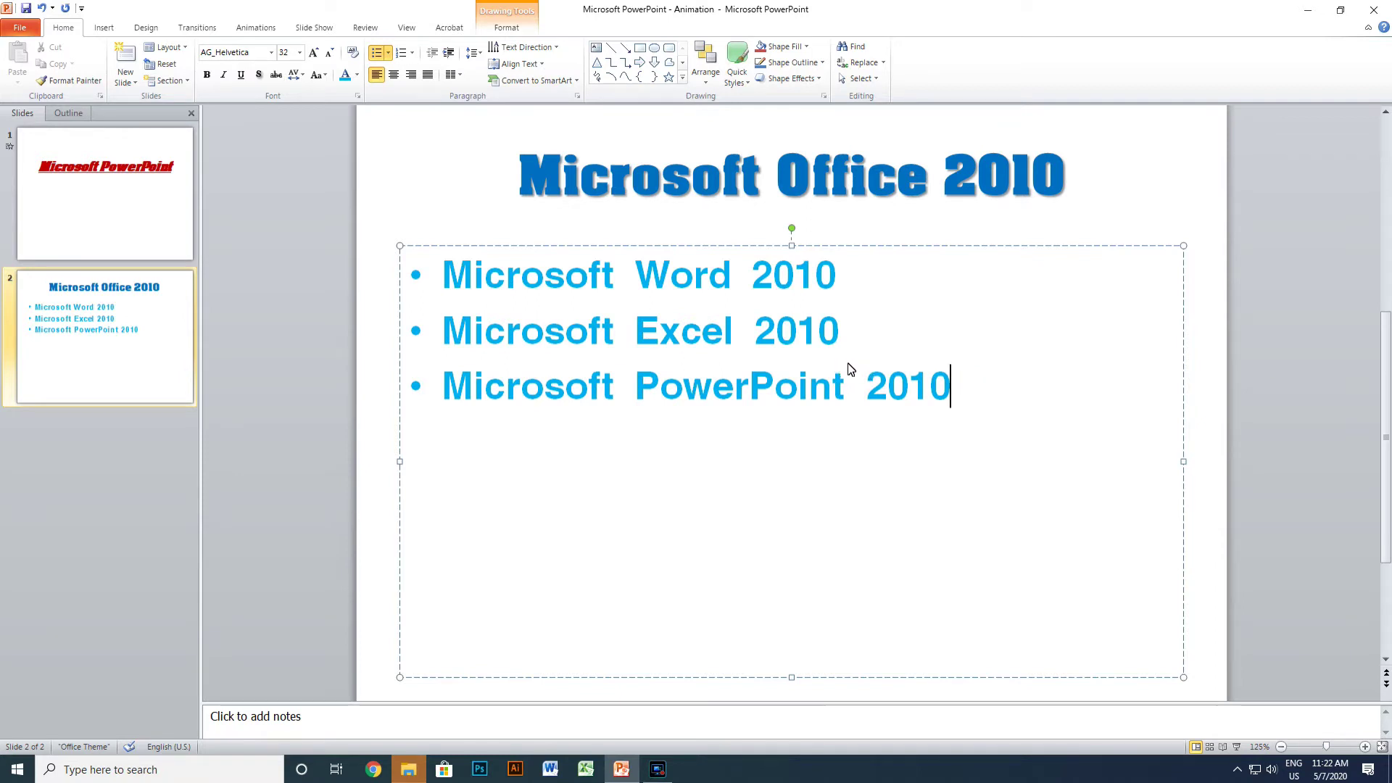
click(850, 192)
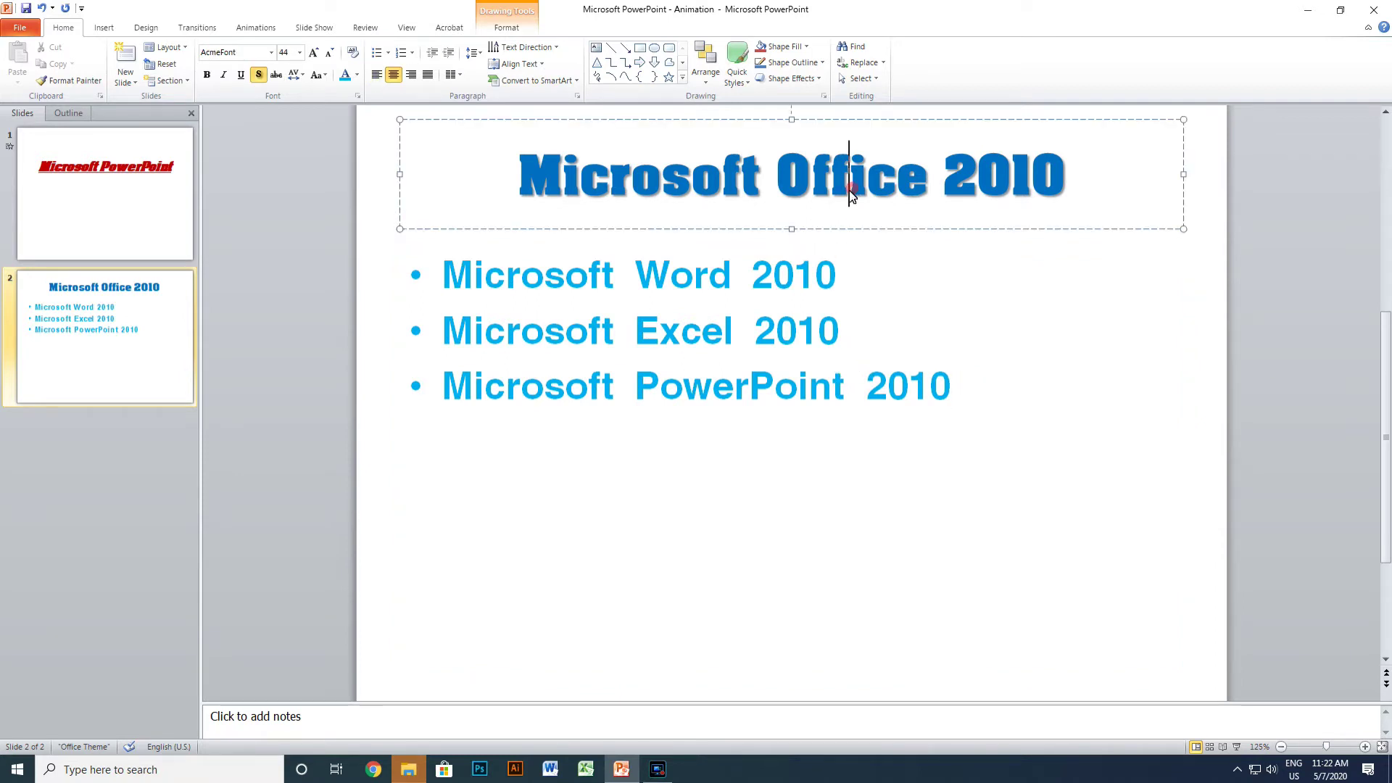
click(909, 121)
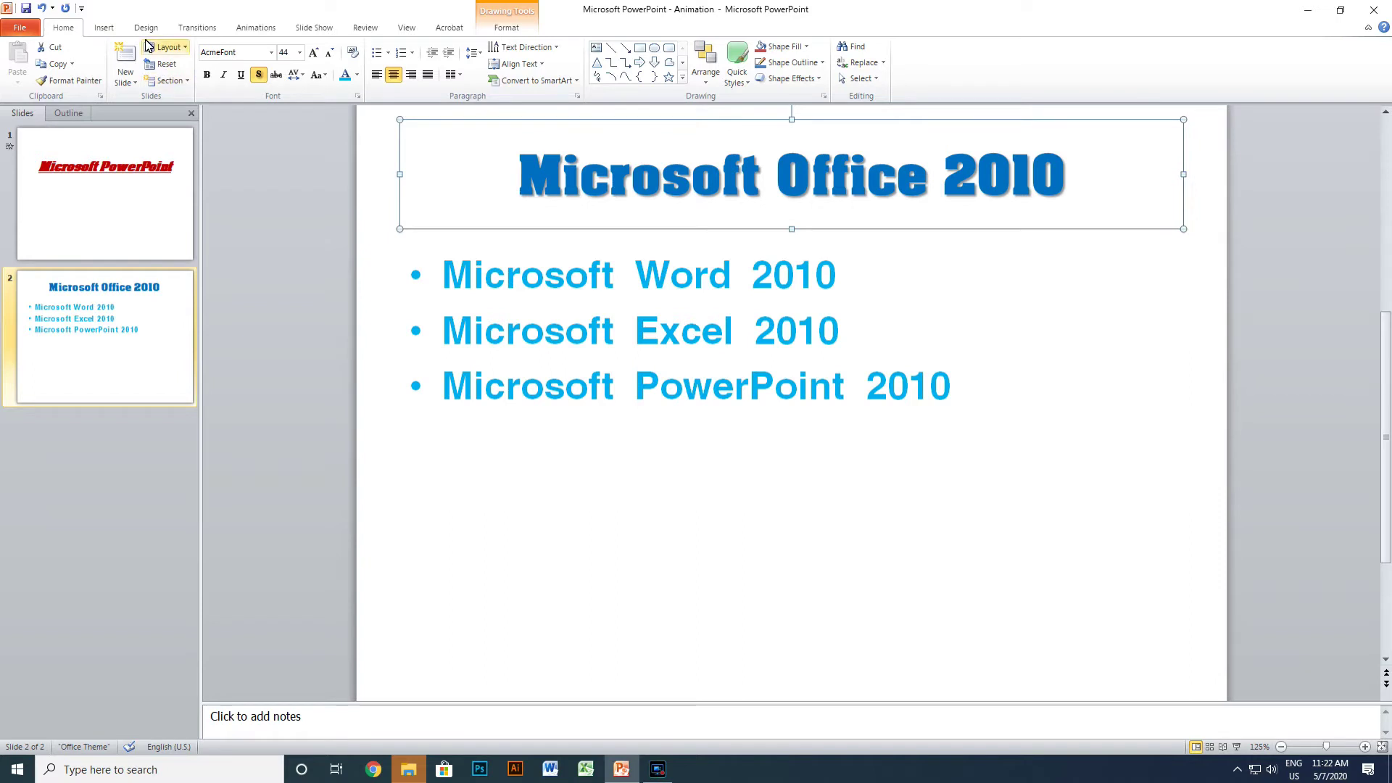
click(269, 30)
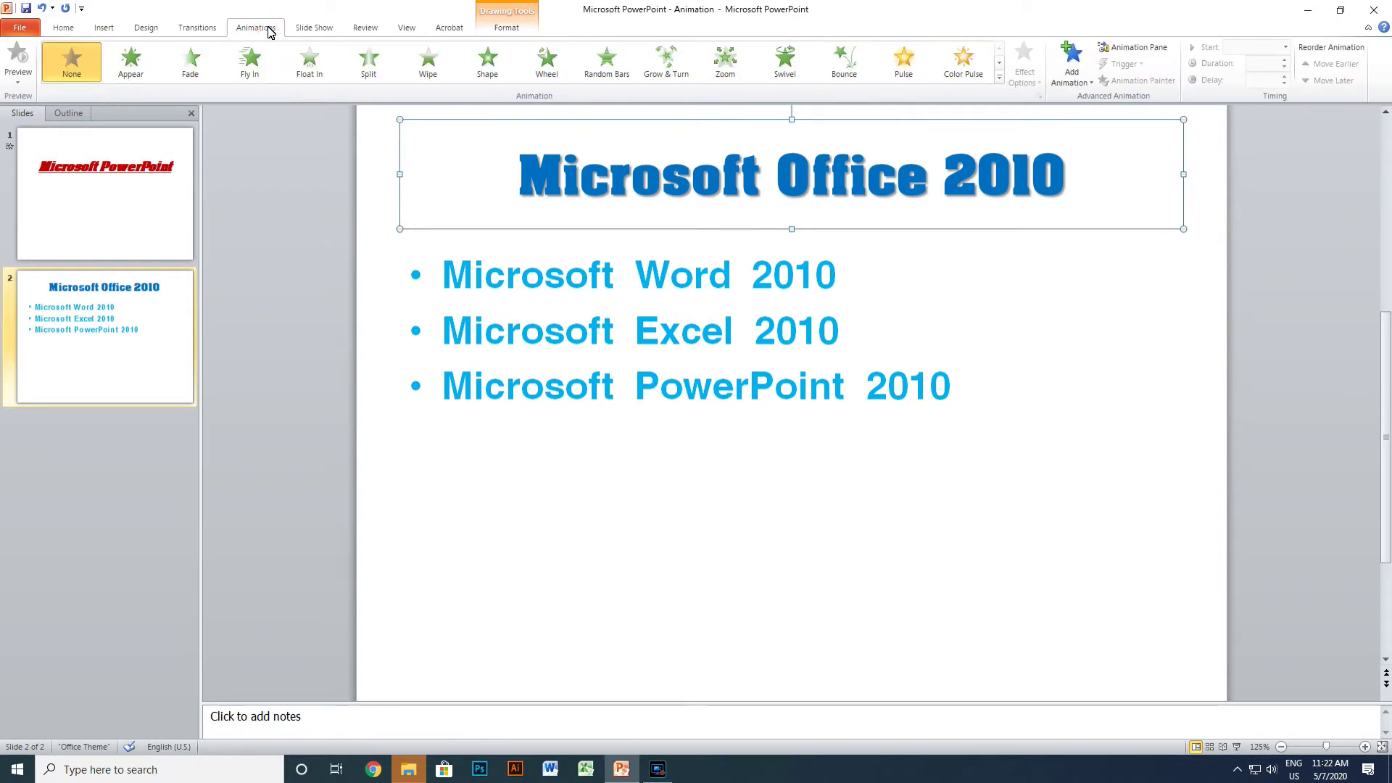
Draw a trial Custom Path motion path on the title, then undo it
click(999, 79)
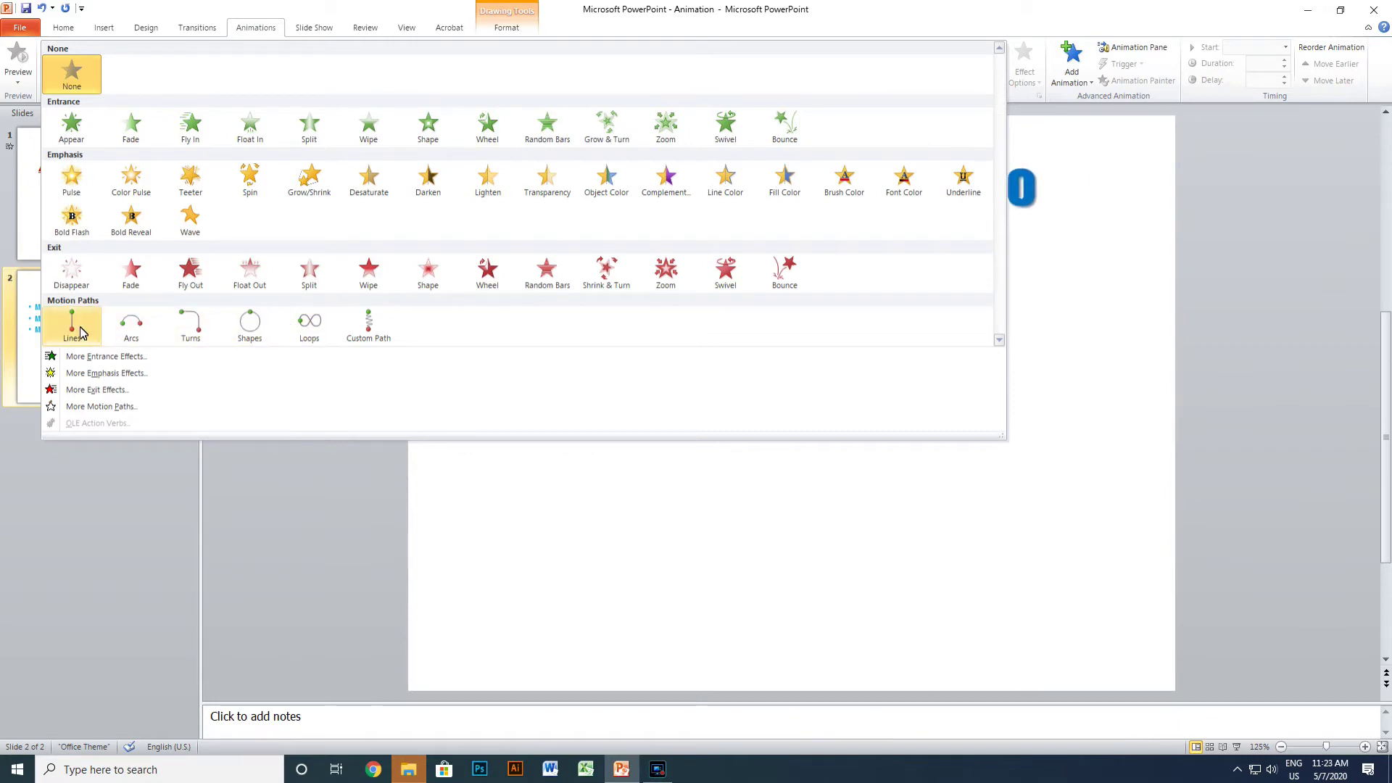
click(375, 331)
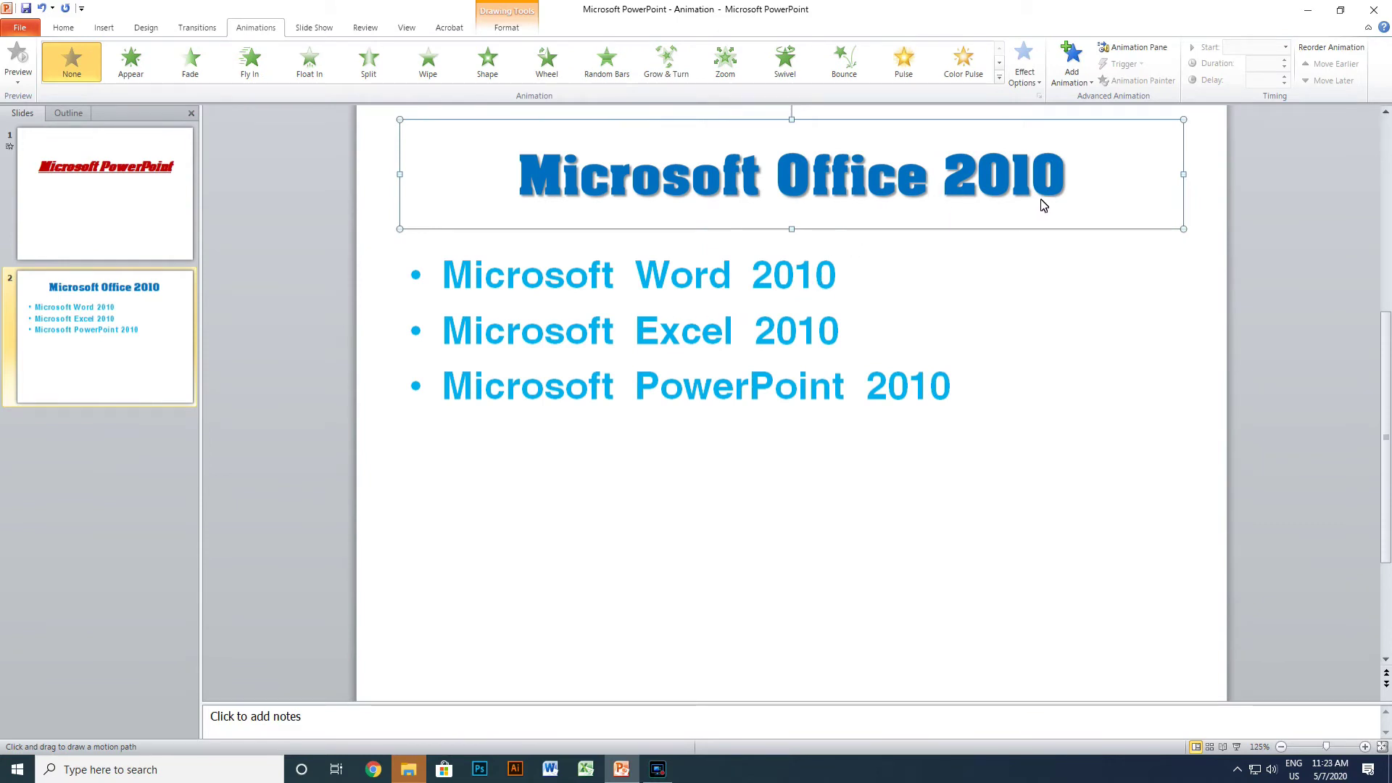
mouse_move(1043, 189)
mouse_down()
mouse_move(701, 166)
mouse_move(1022, 182)
mouse_up()
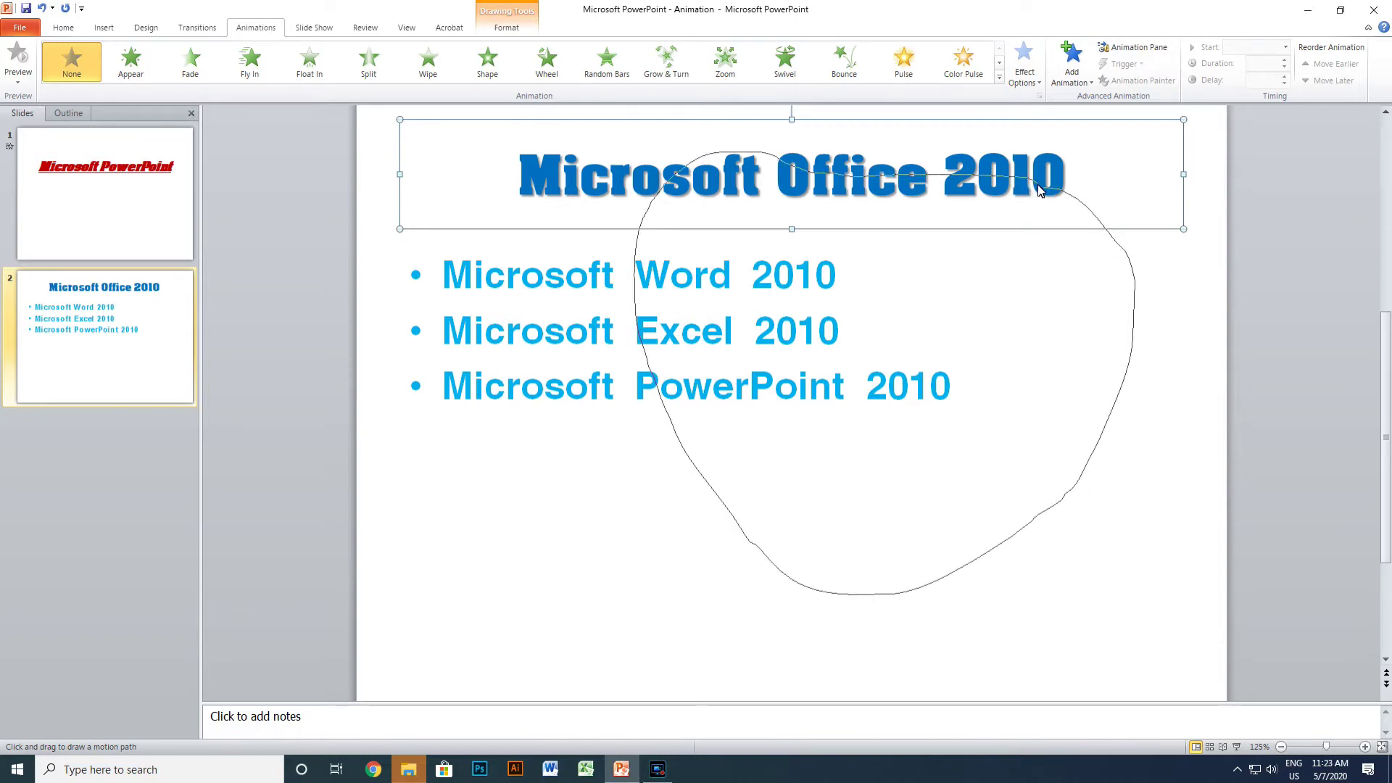
mouse_move(1031, 184)
mouse_down()
mouse_move(1037, 200)
mouse_move(1044, 187)
mouse_up()
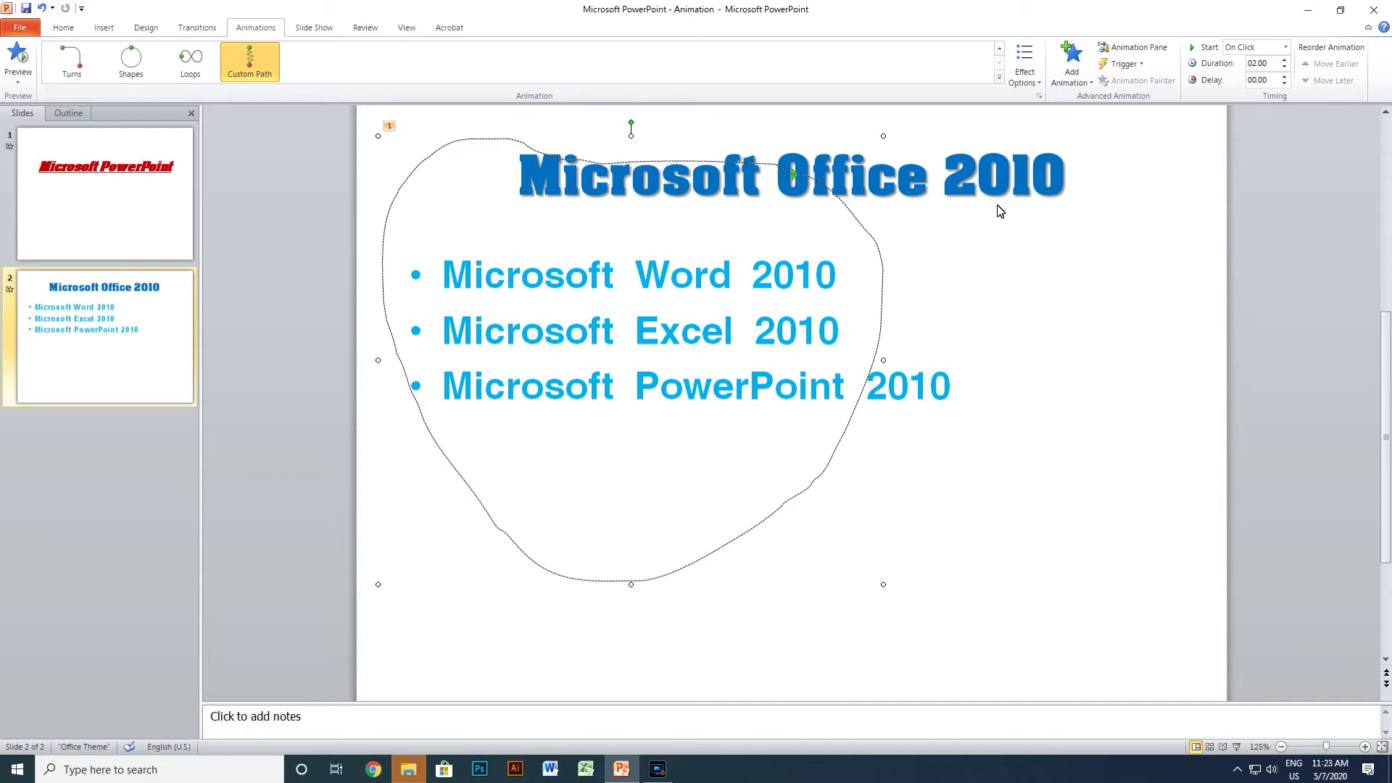
key(ctrl+z)
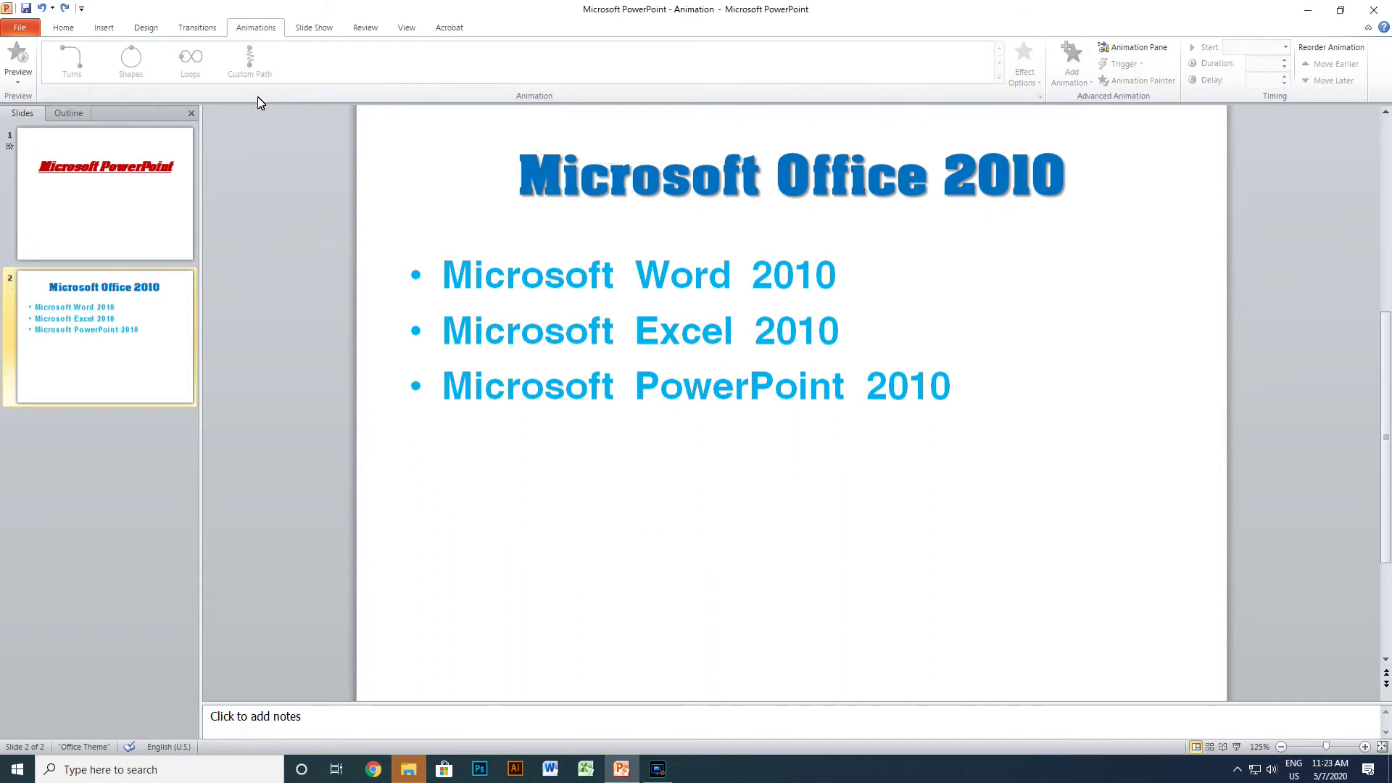
click(888, 178)
Draw a freehand Custom Path loop for the title, starting and ending at the title
click(881, 121)
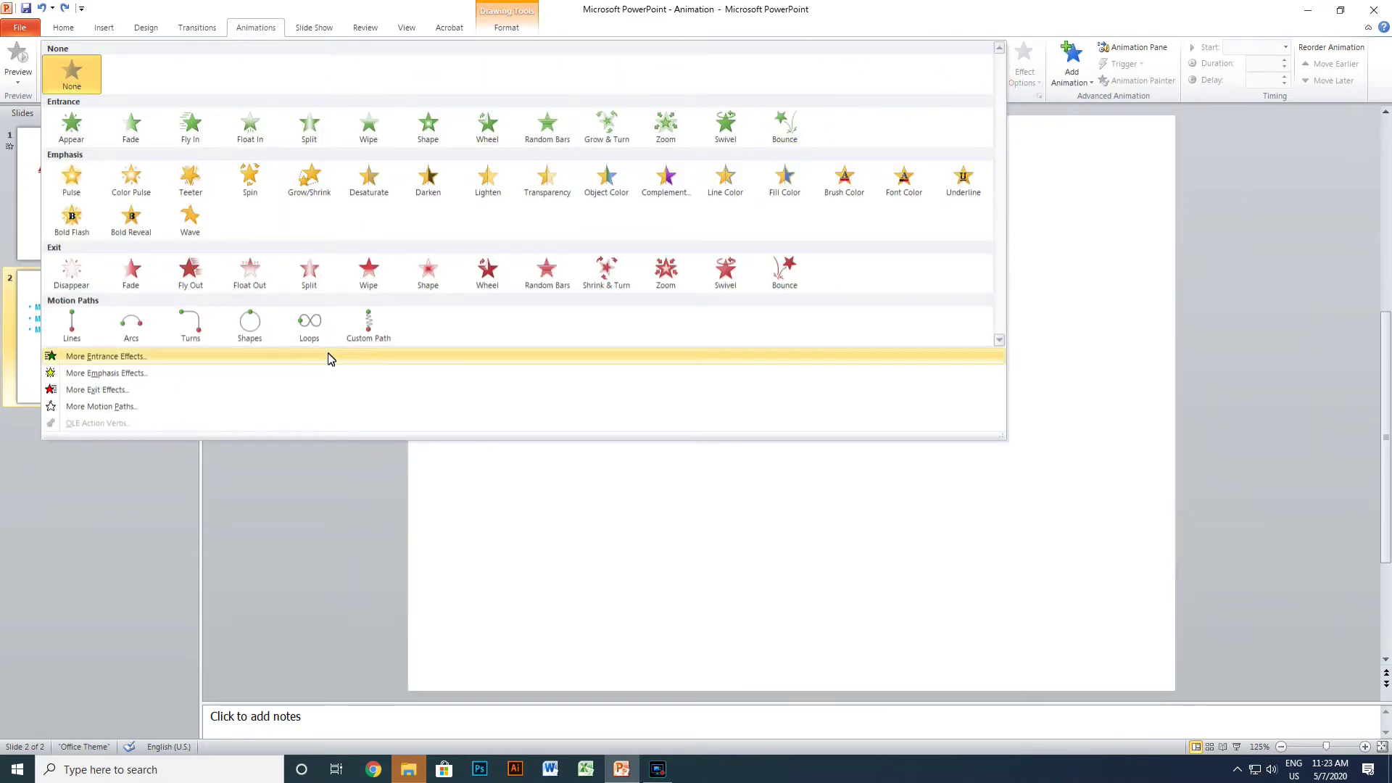
click(365, 324)
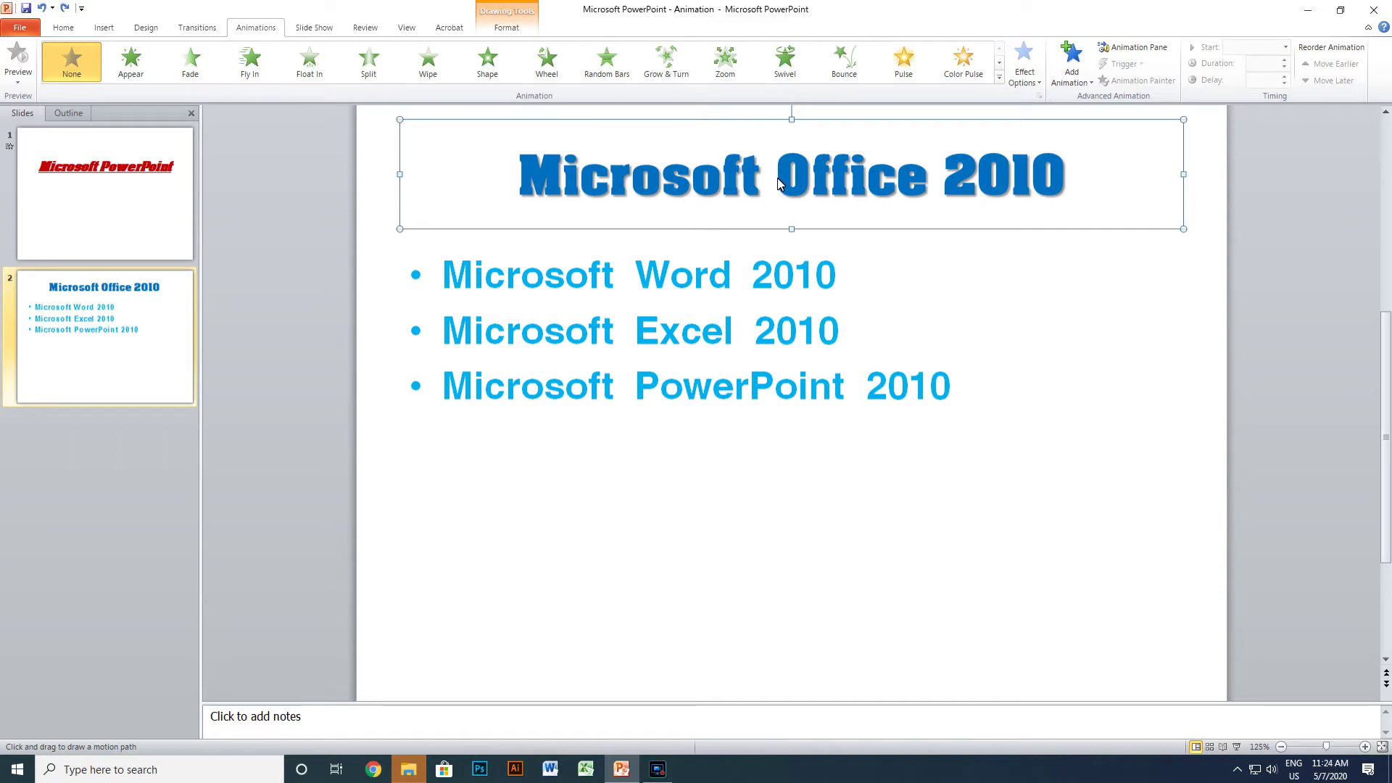
mouse_move(777, 179)
mouse_down()
mouse_move(1065, 656)
mouse_move(568, 186)
mouse_move(688, 158)
mouse_move(752, 168)
mouse_up()
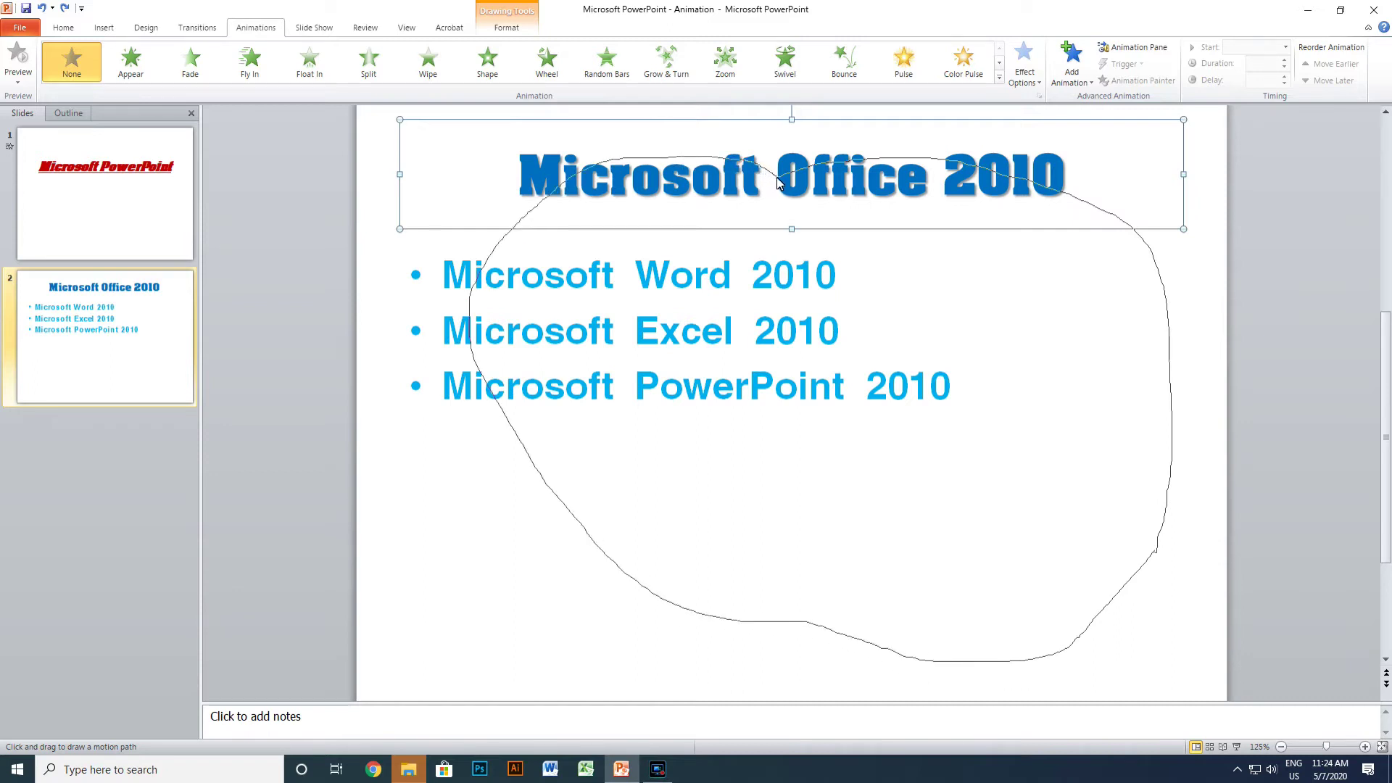
drag(778, 177, 777, 177)
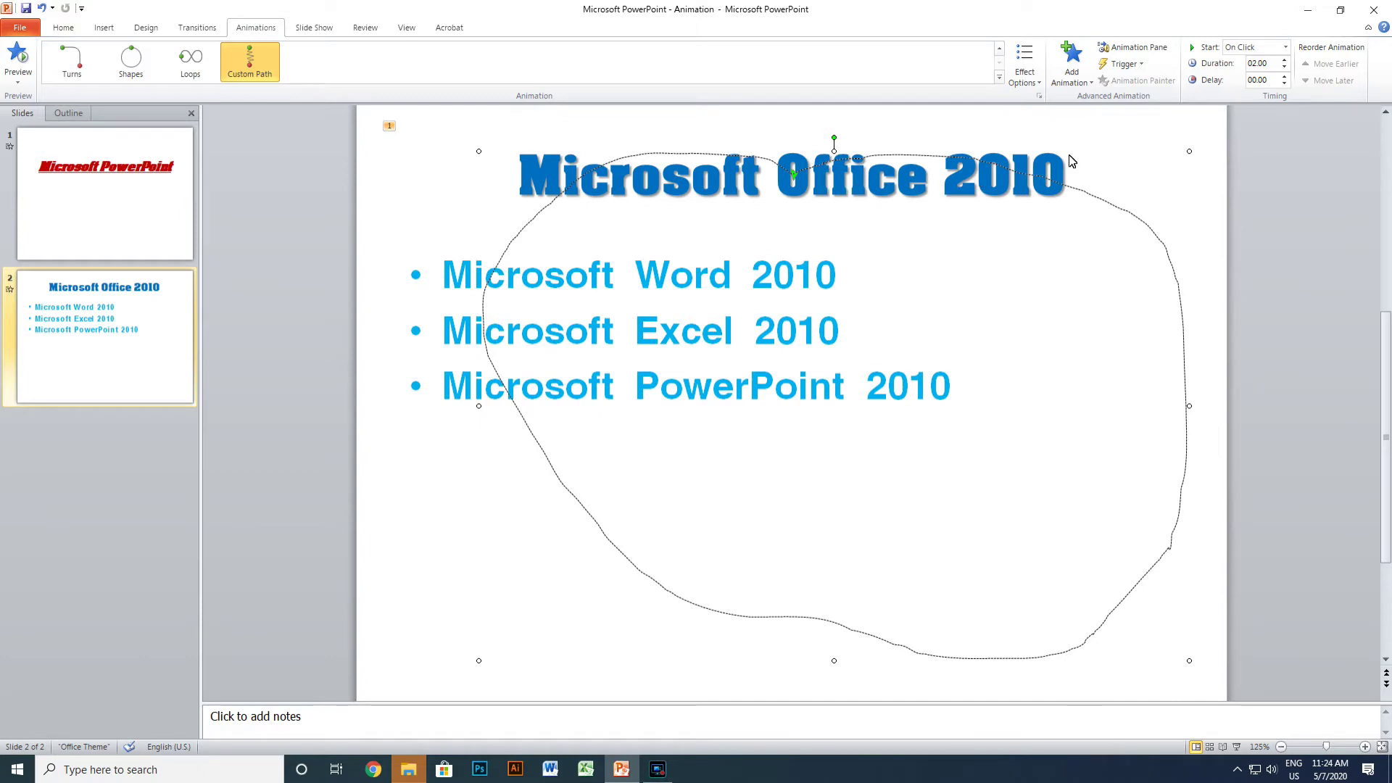
In the Animation Pane, set the title's path animation to start After Previous
click(1134, 48)
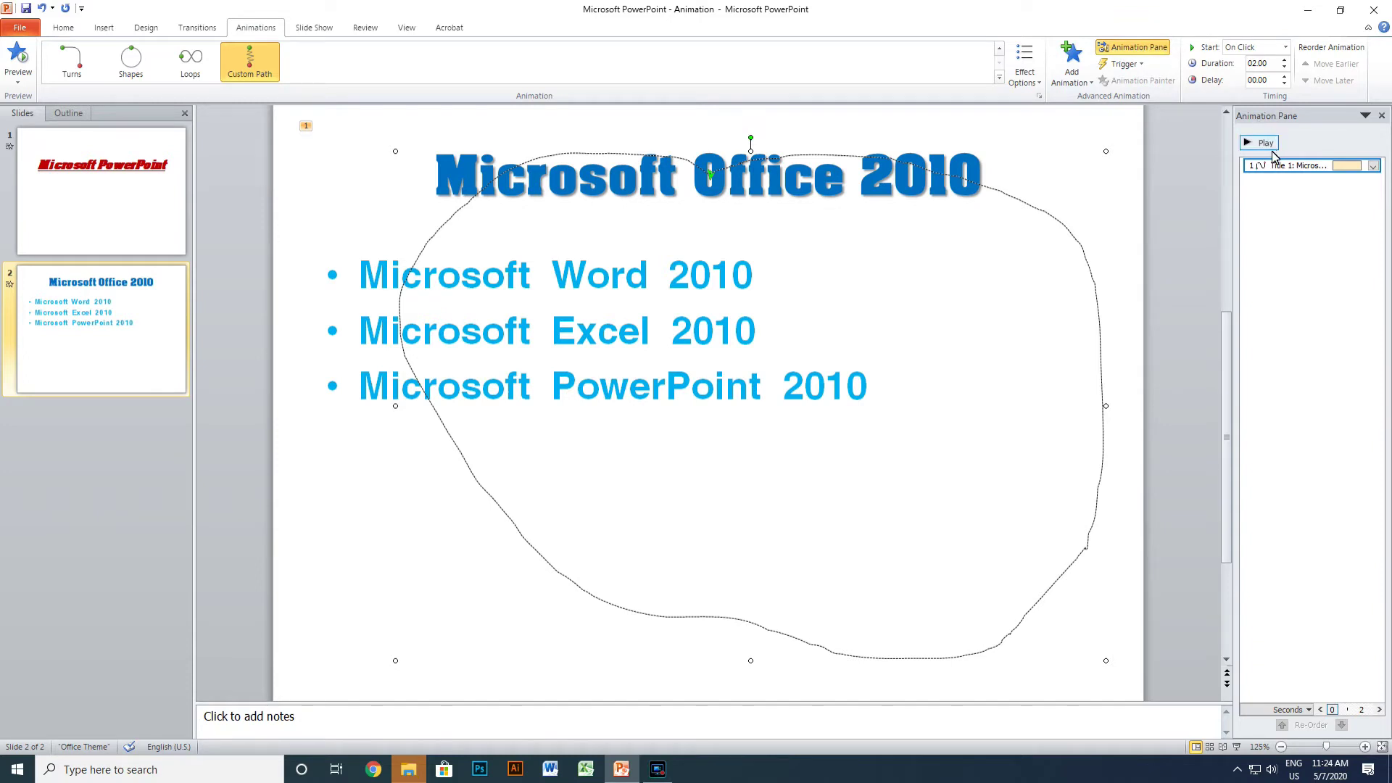
click(1374, 166)
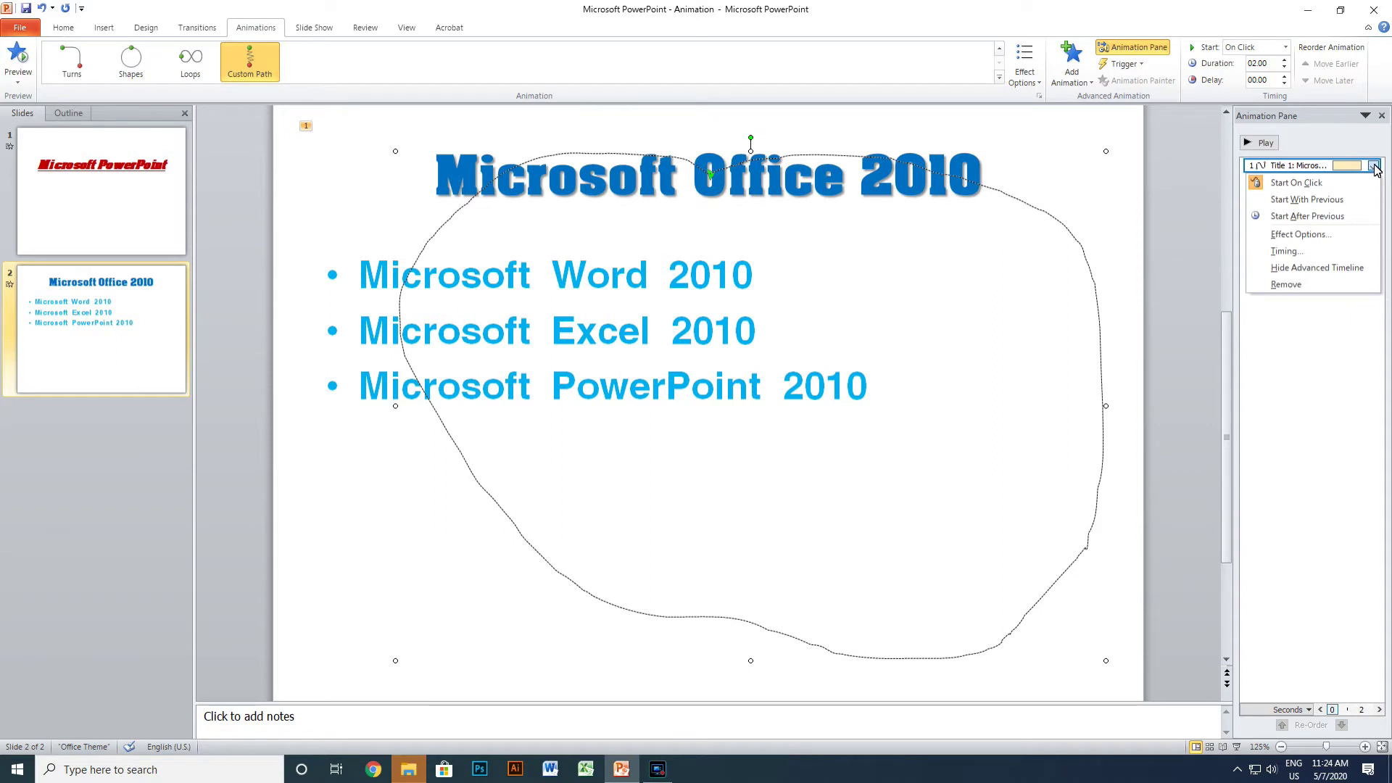
click(1308, 251)
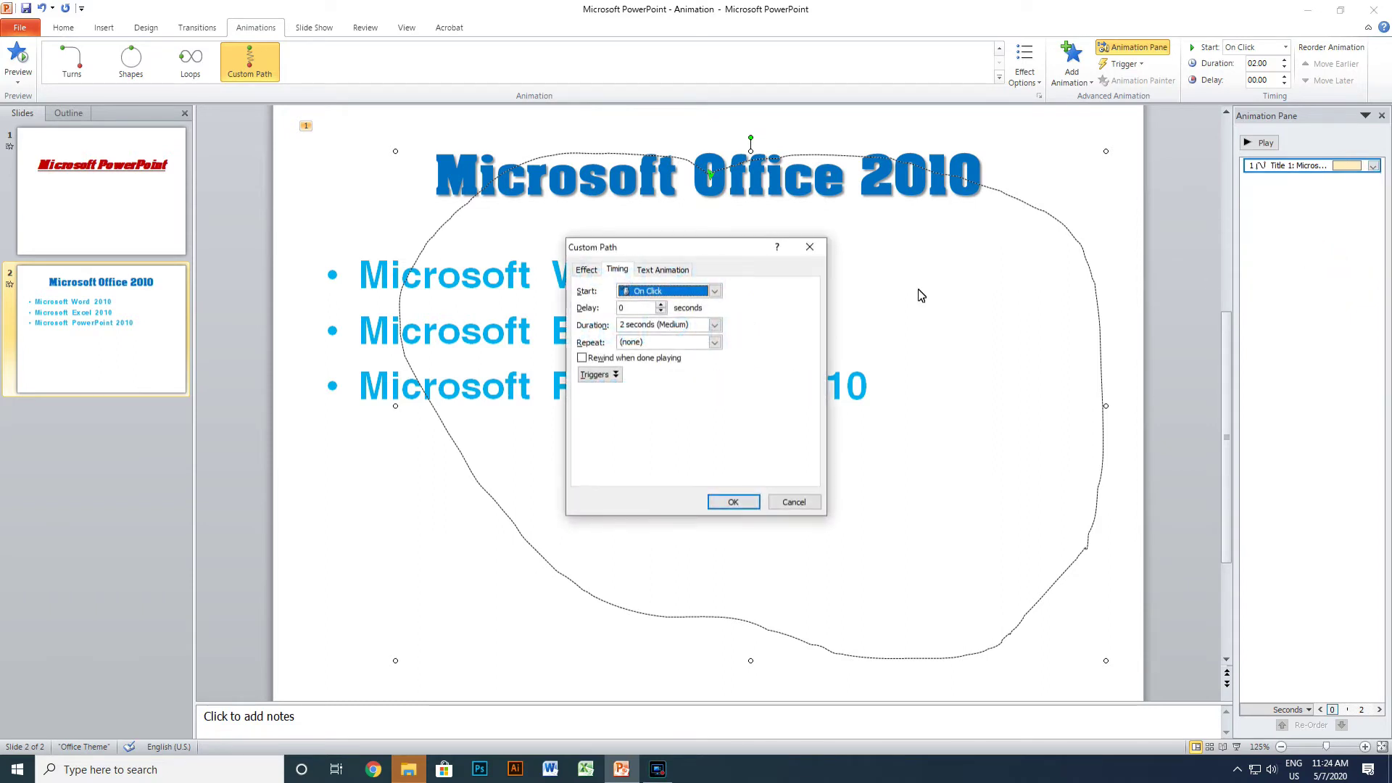
click(714, 291)
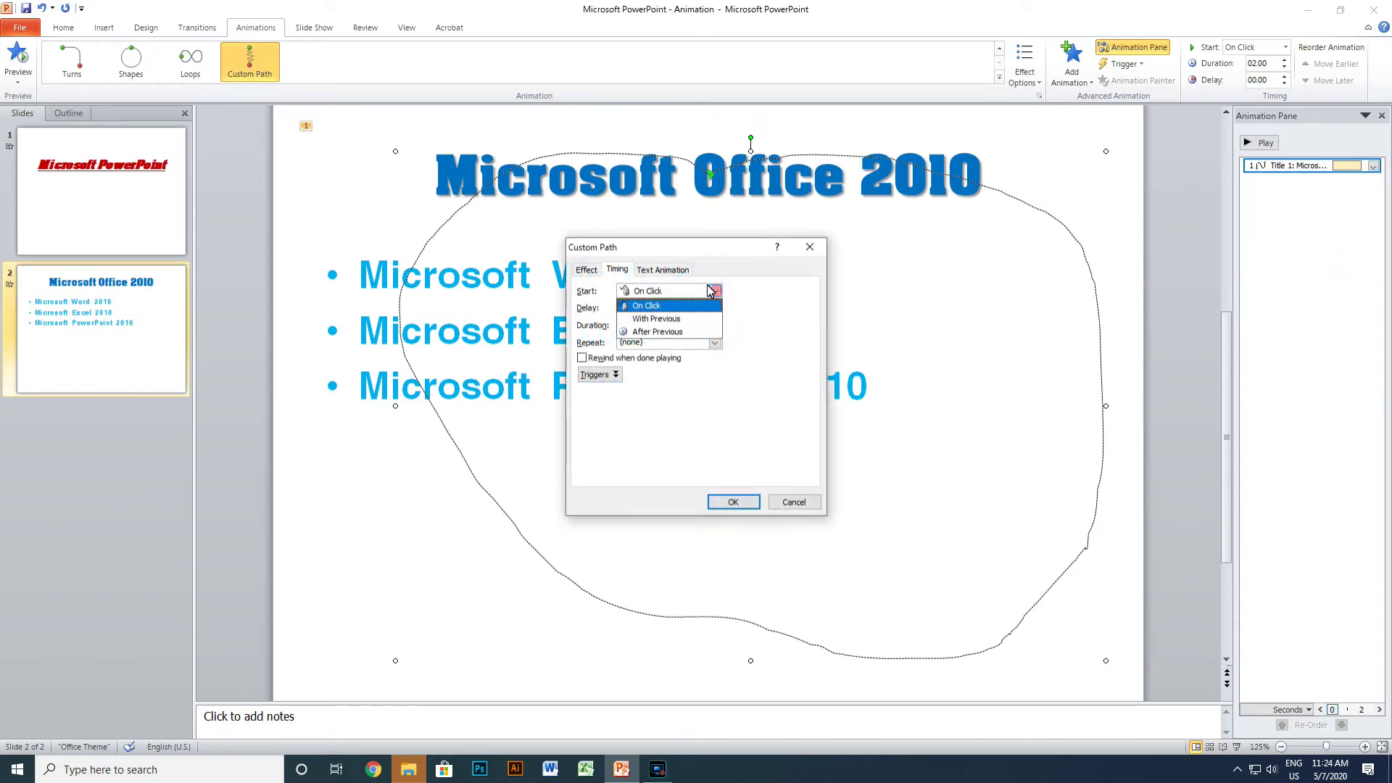
click(667, 334)
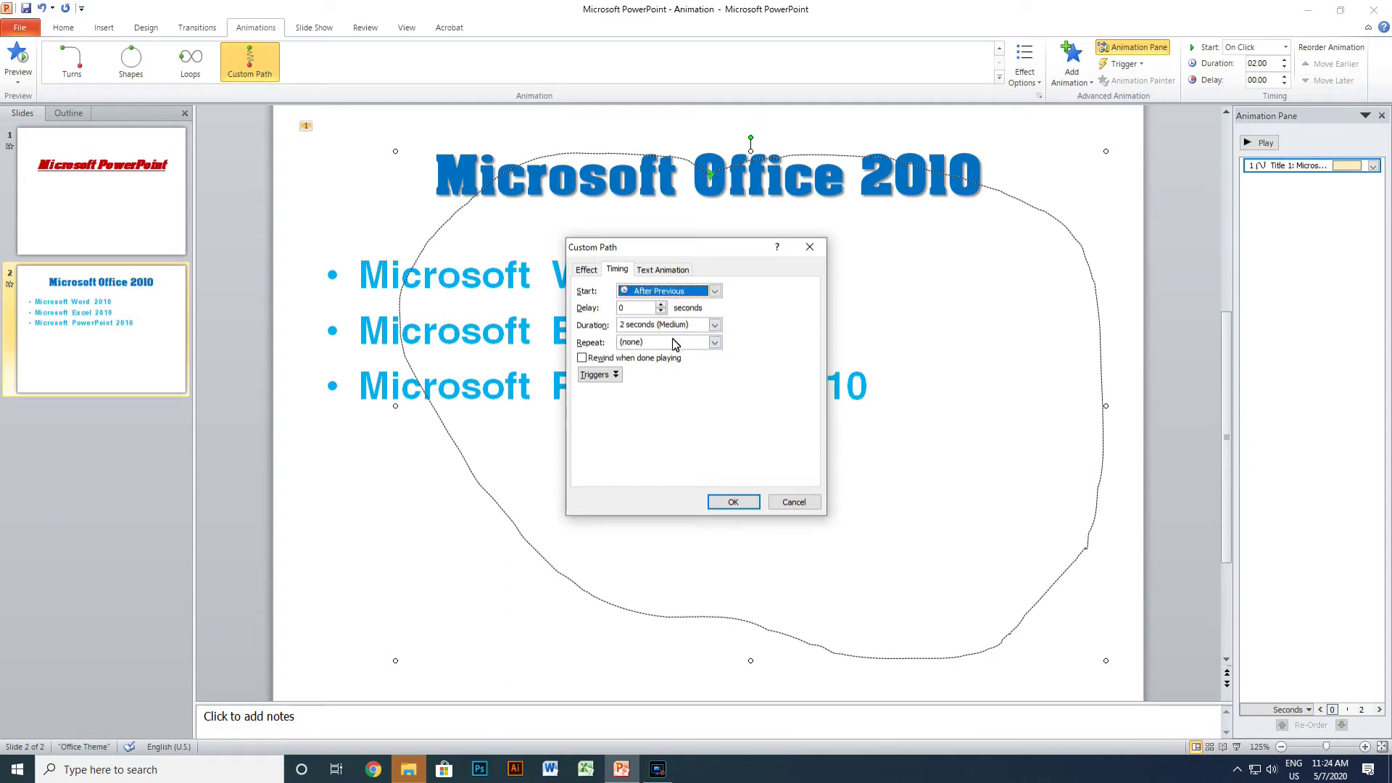
Set the path's effect to no sound, no dimming, text animated By letter
click(586, 269)
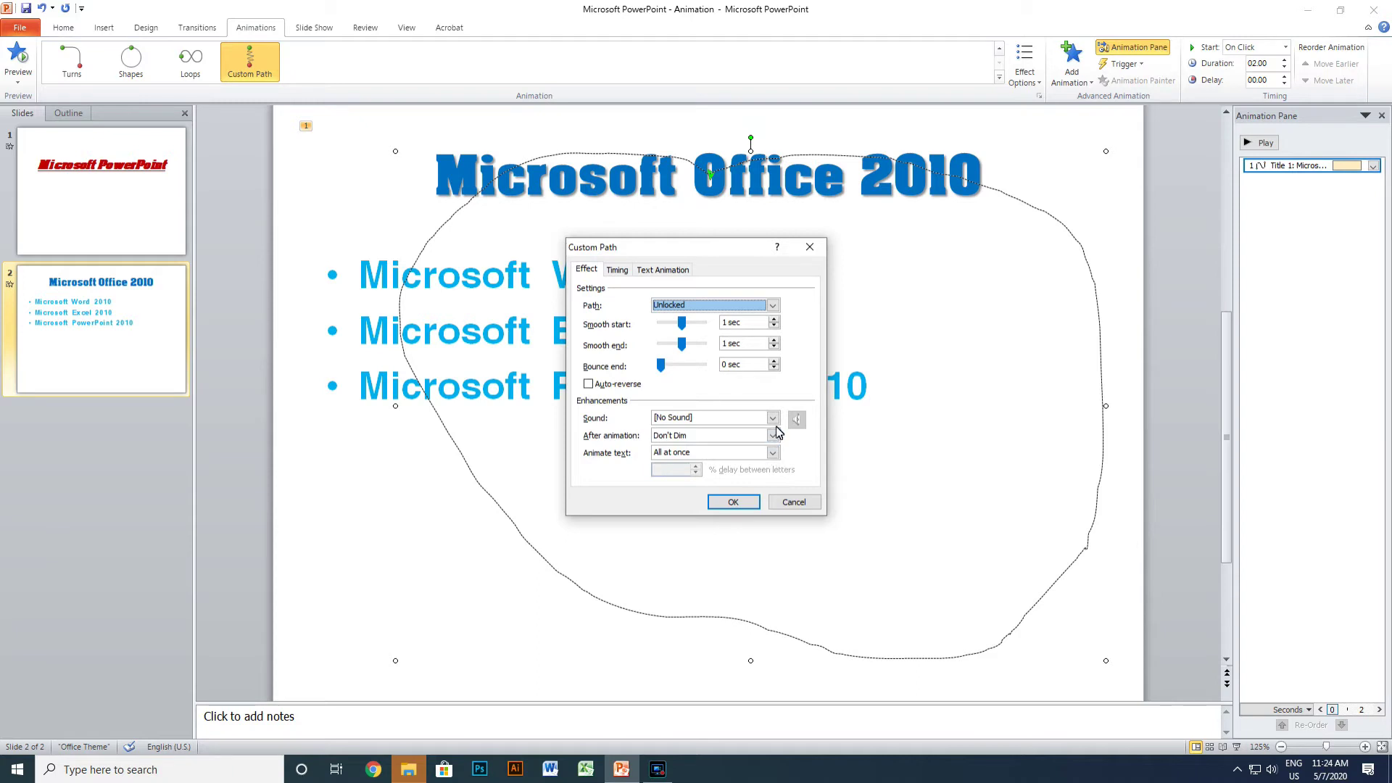
click(773, 419)
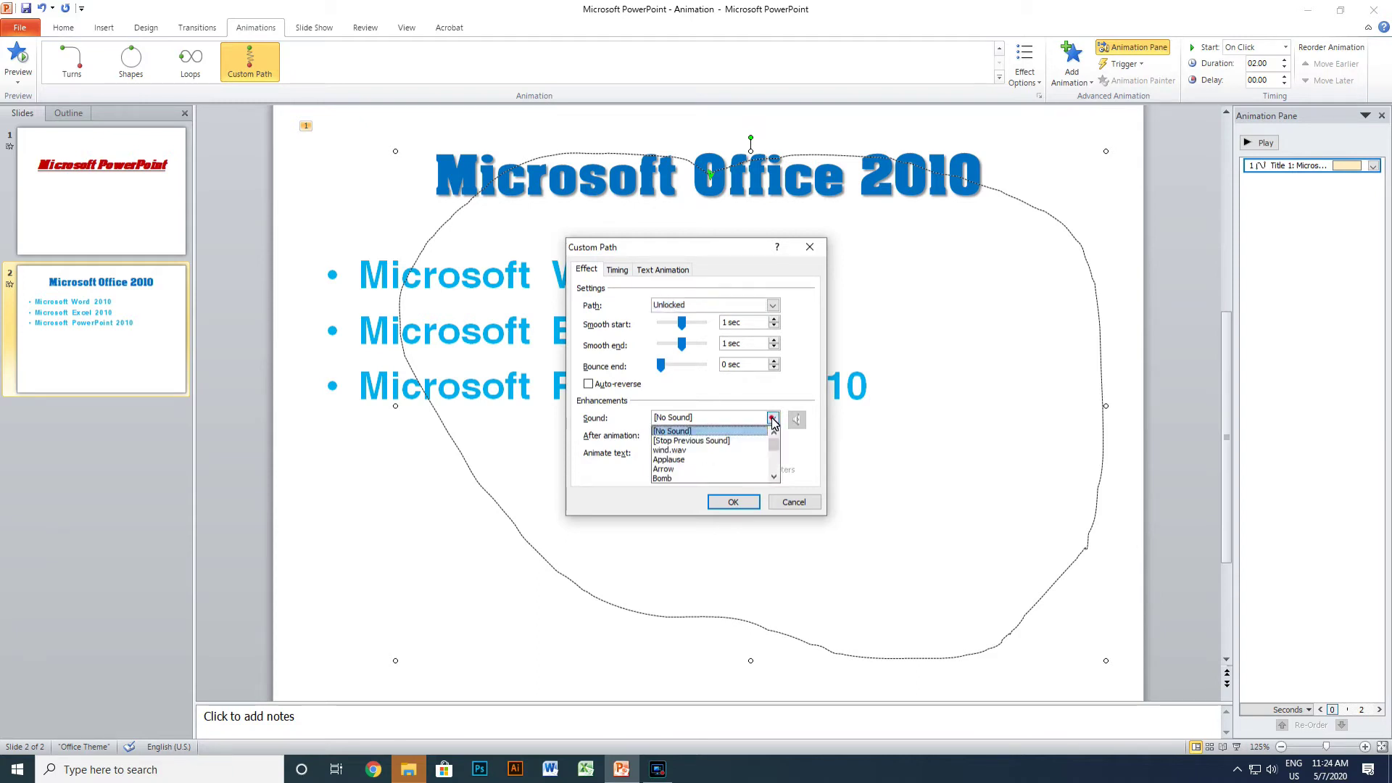
click(774, 421)
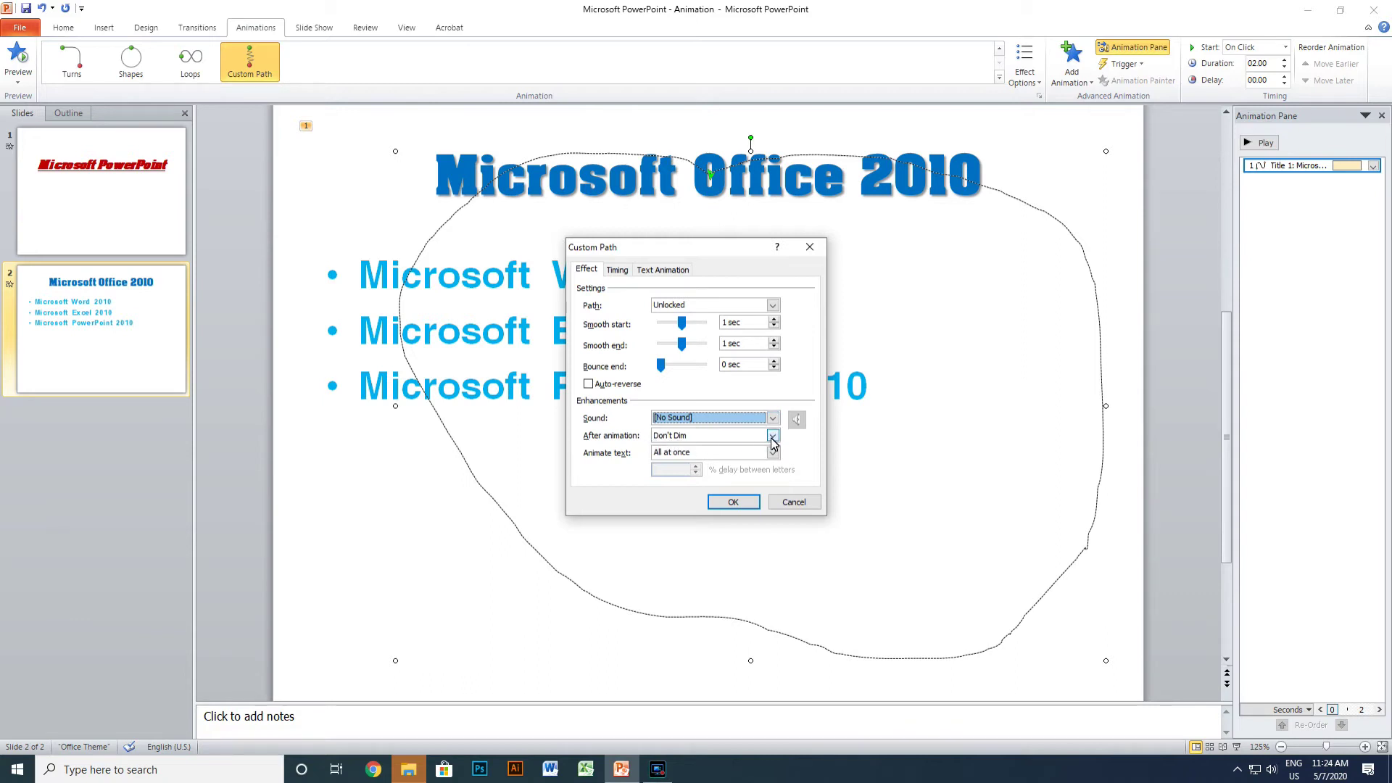
click(773, 437)
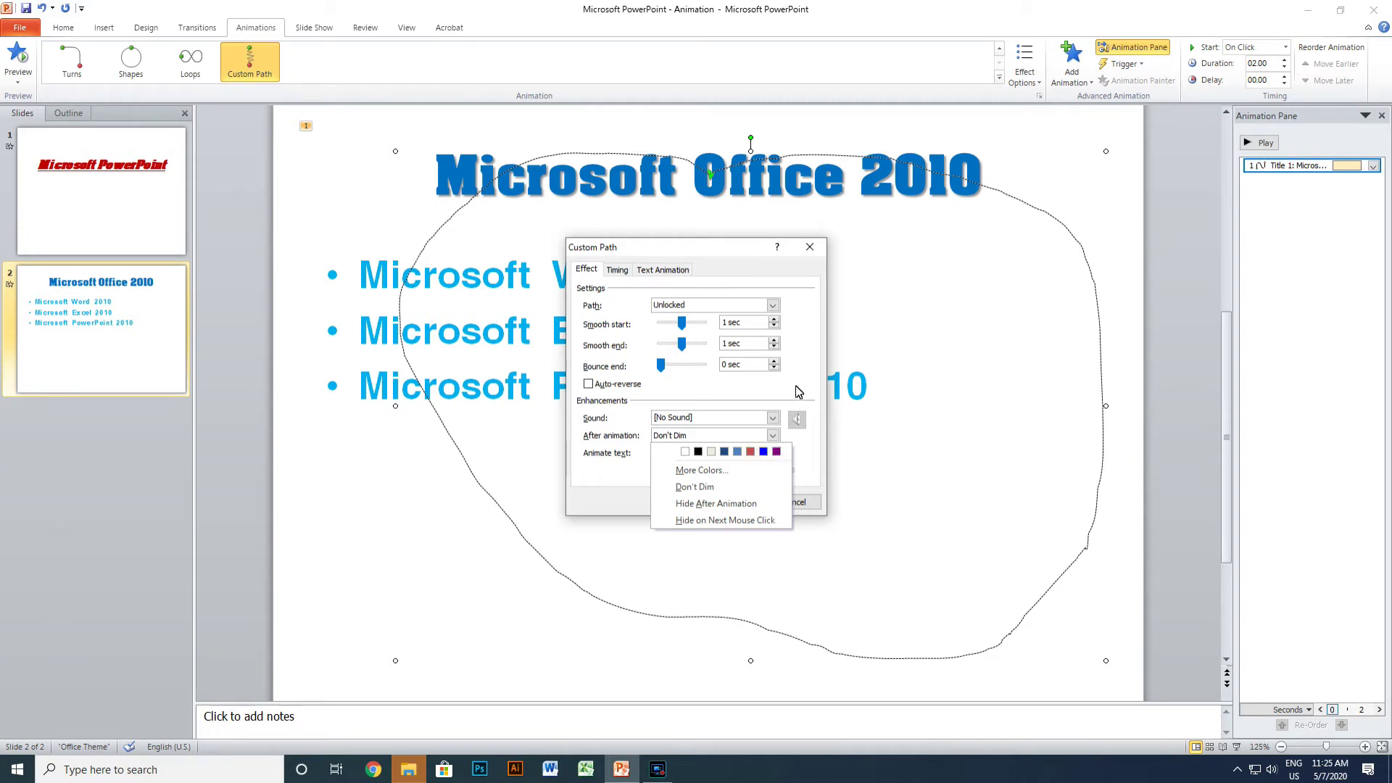
click(779, 436)
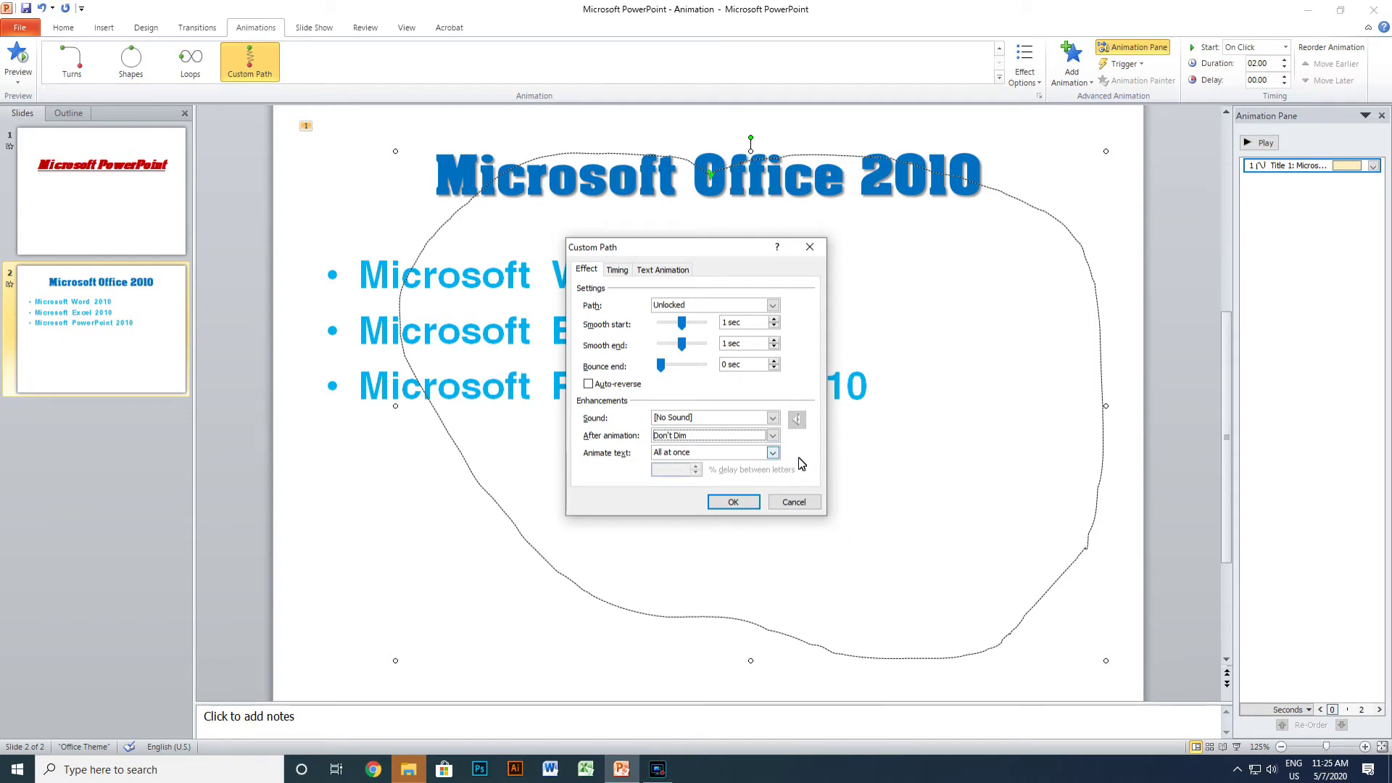
click(773, 453)
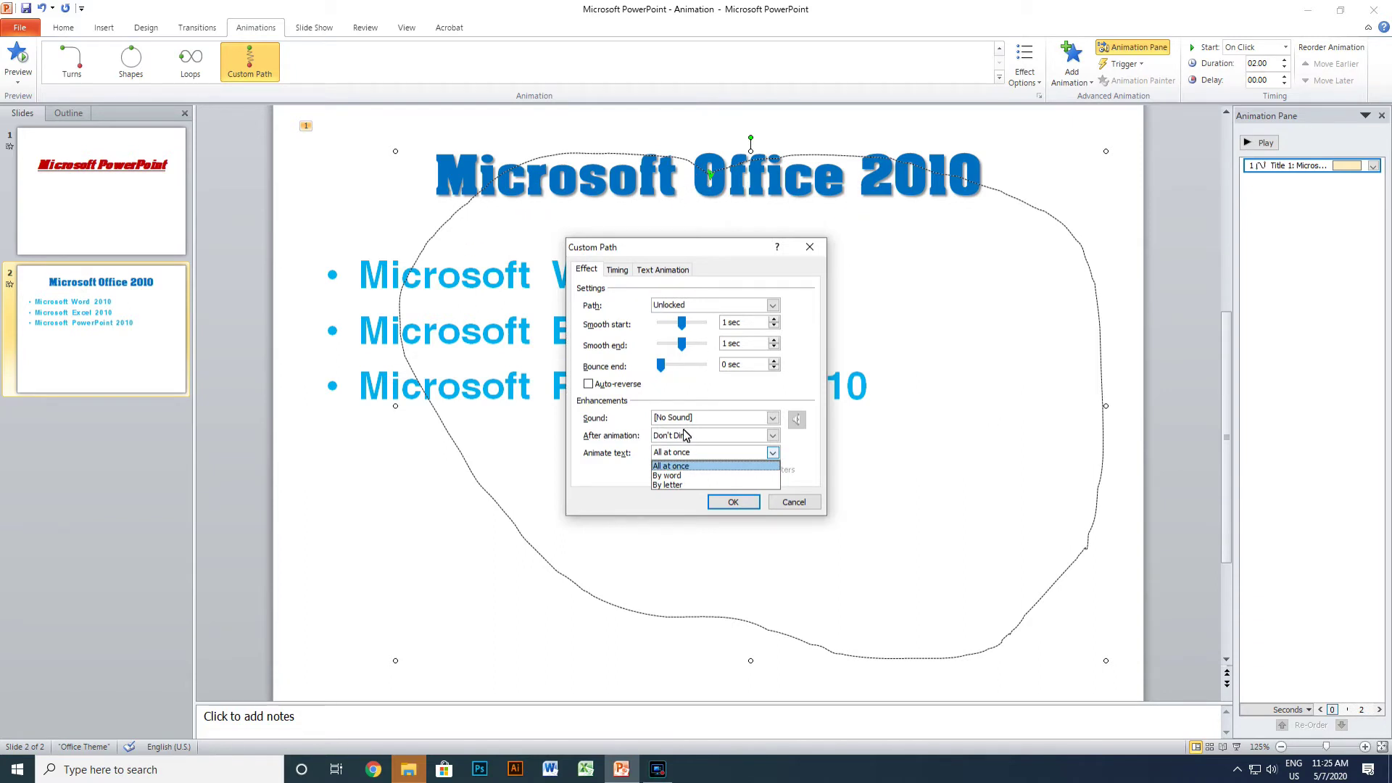
click(681, 488)
click(747, 501)
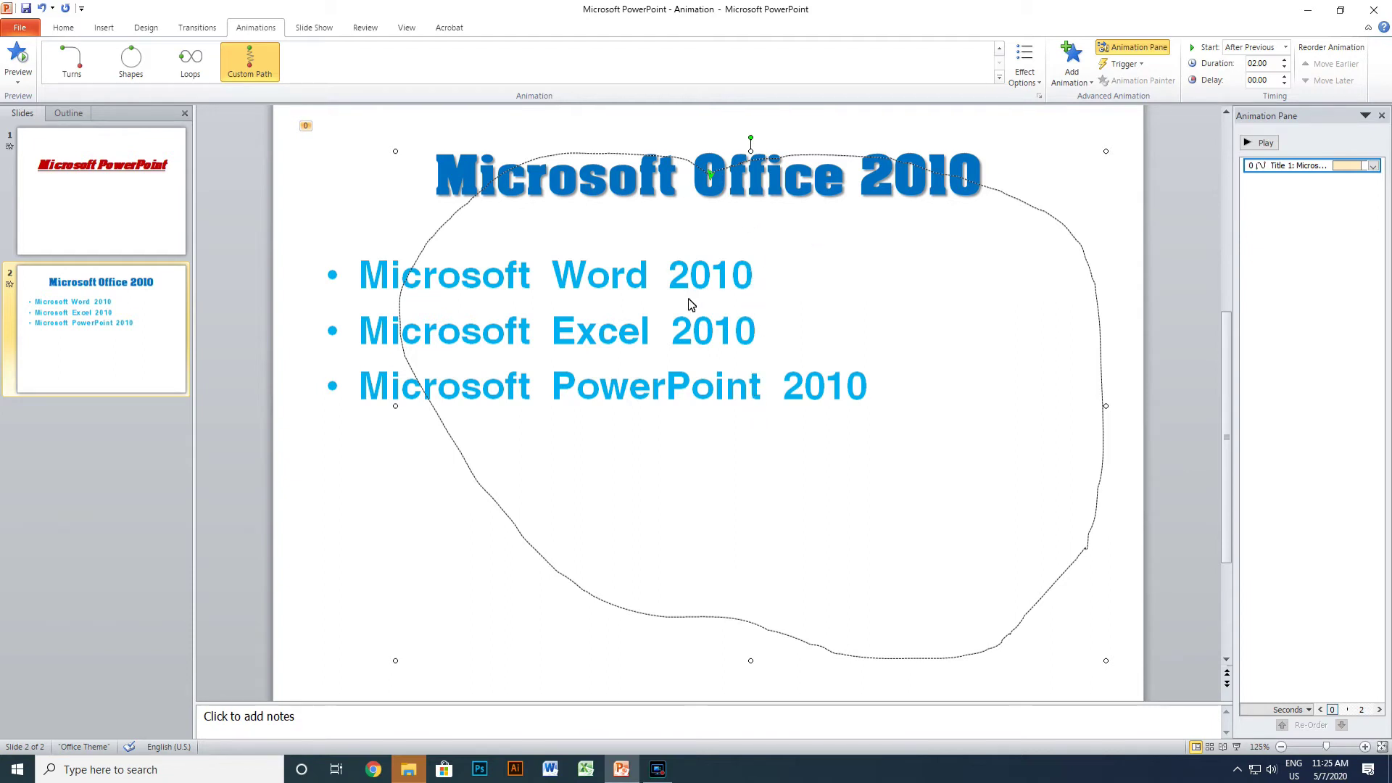
click(646, 369)
click(747, 248)
click(1000, 78)
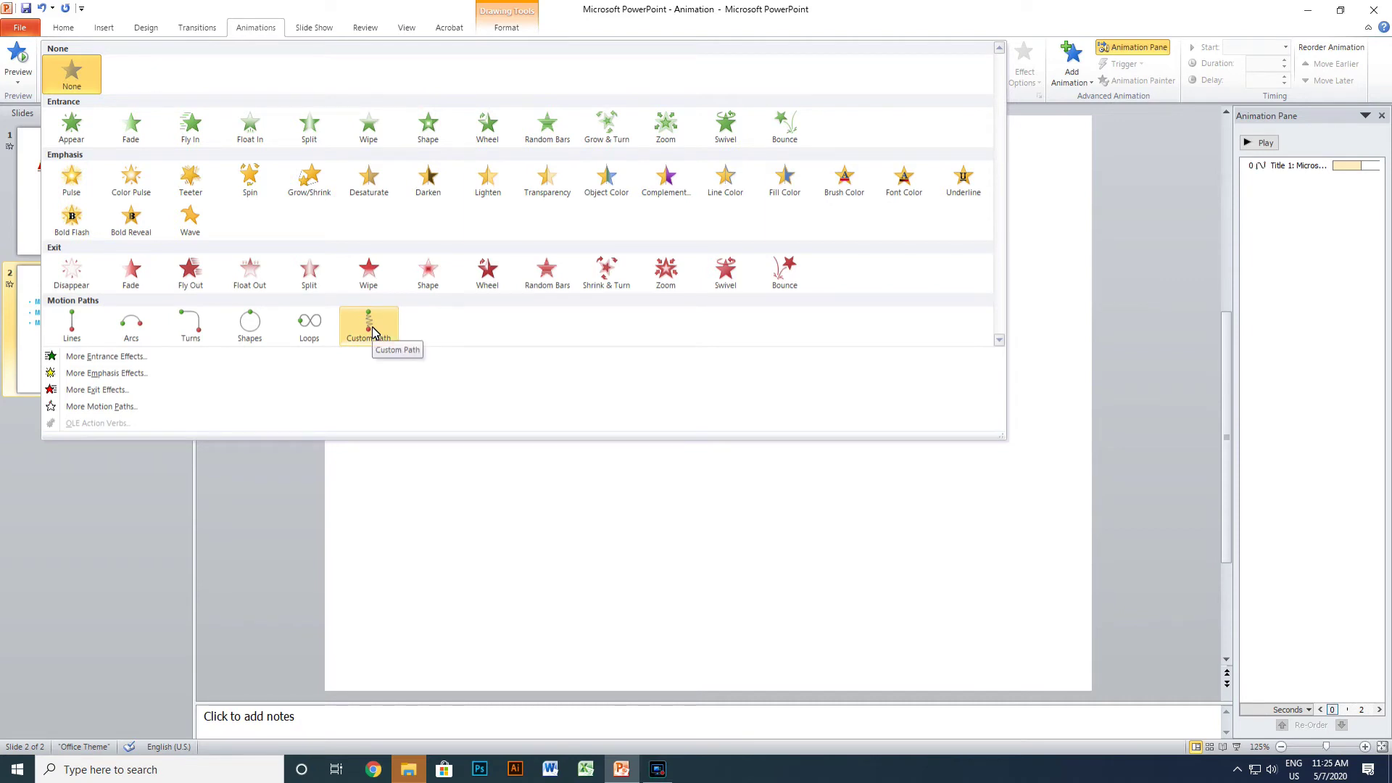
Preview Zoom, Expand, Boomerang and Whip entrances, then apply Whip to the bullets
click(128, 357)
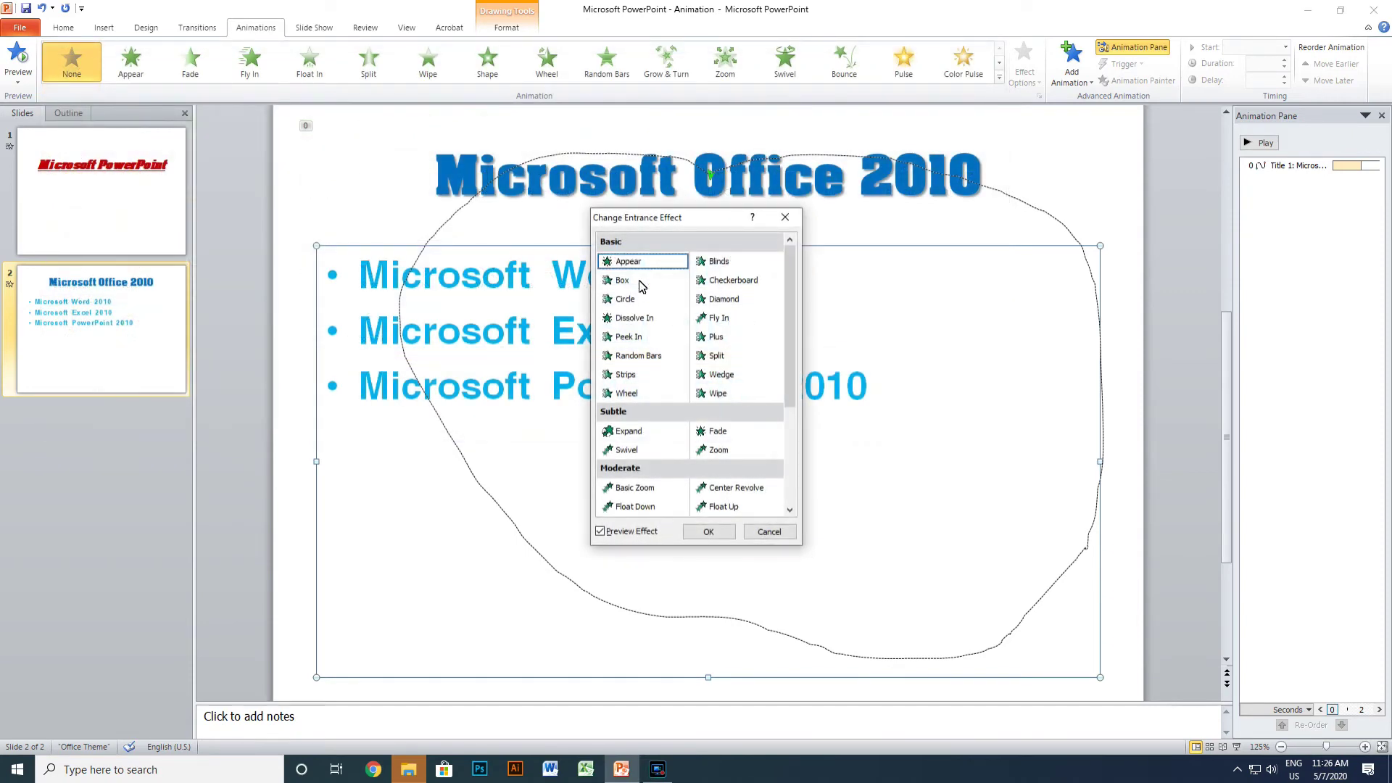
drag(699, 223, 1087, 200)
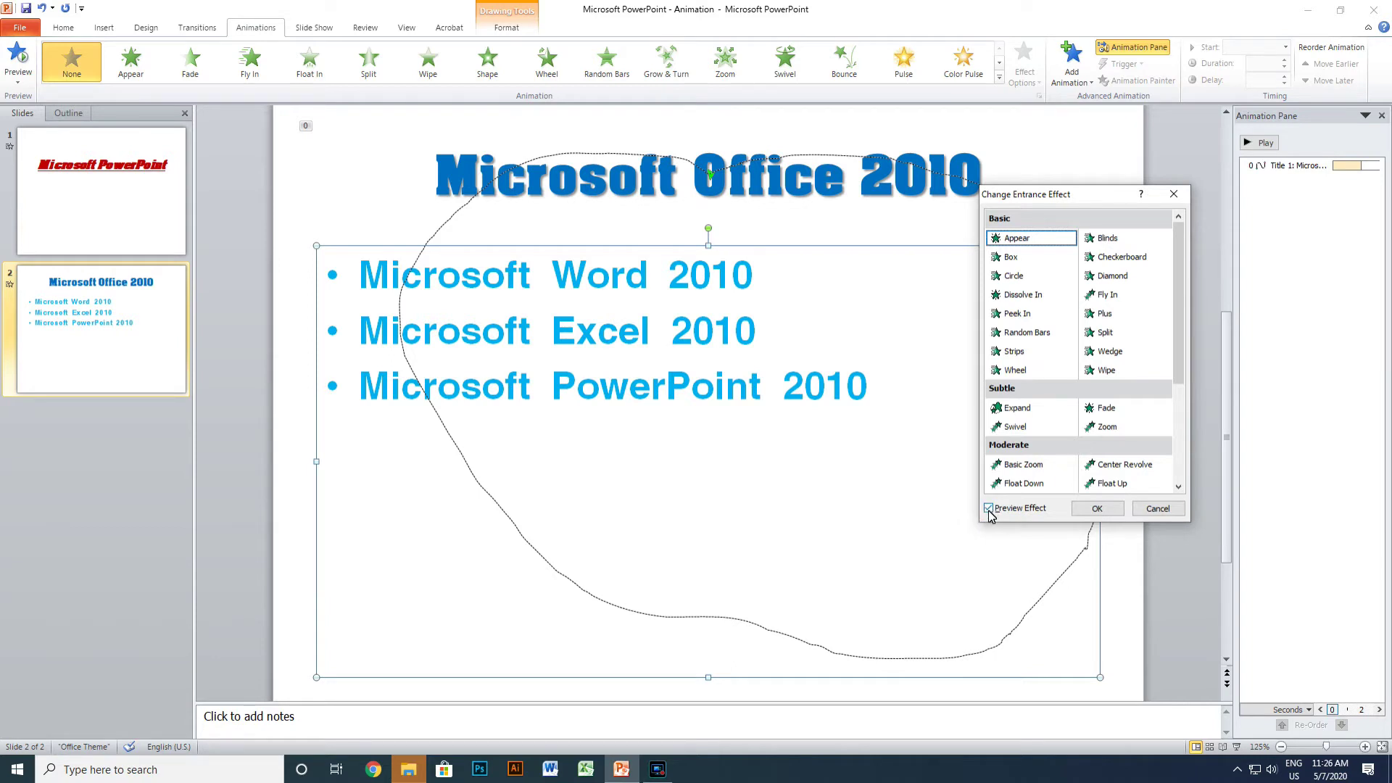
click(1106, 427)
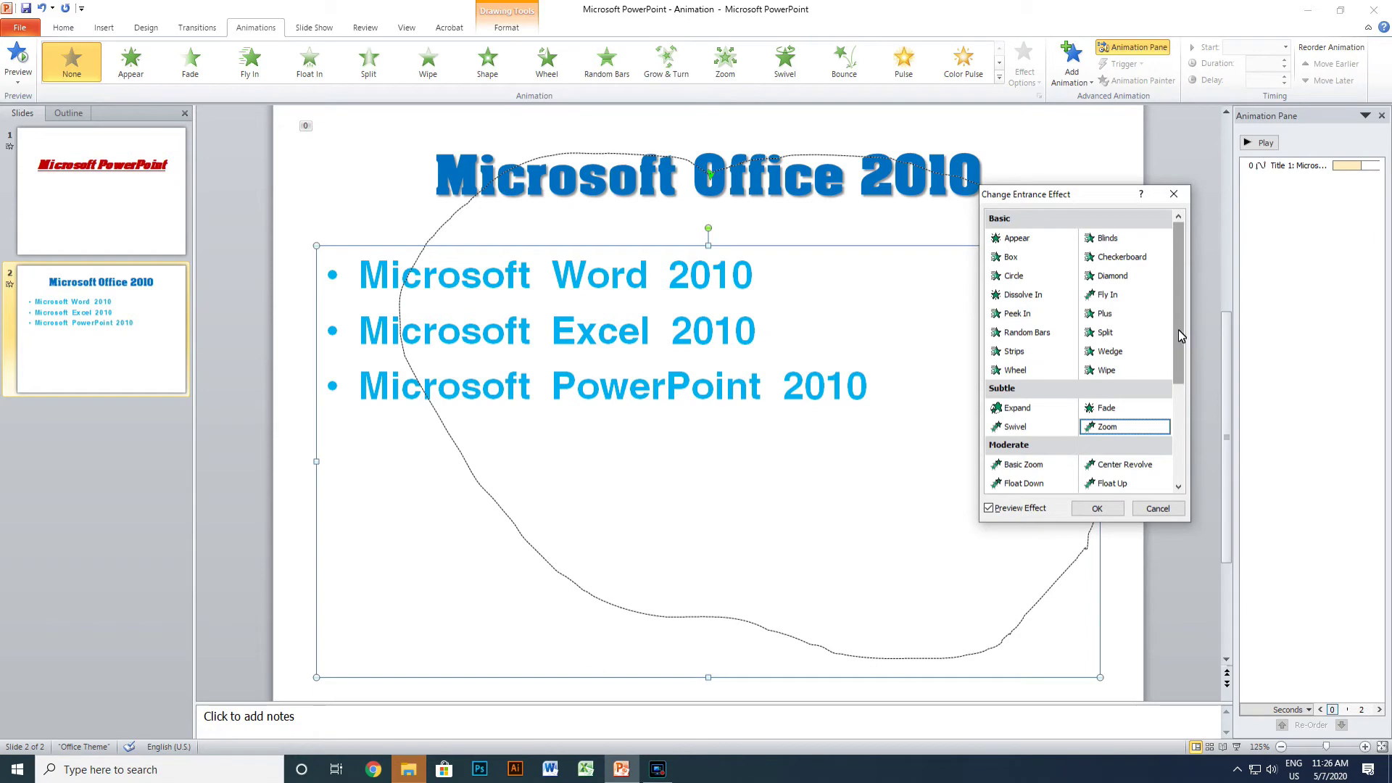
click(1020, 410)
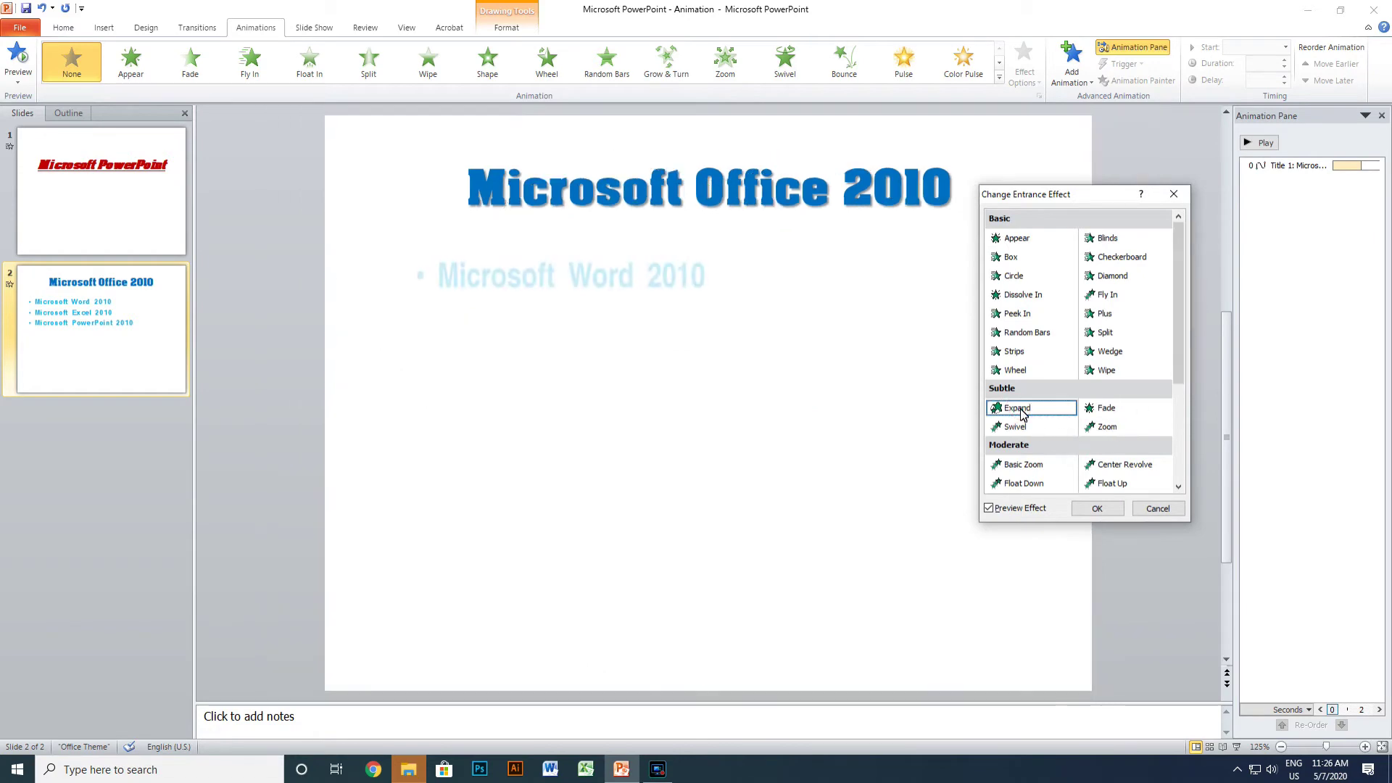
drag(1177, 299, 1178, 419)
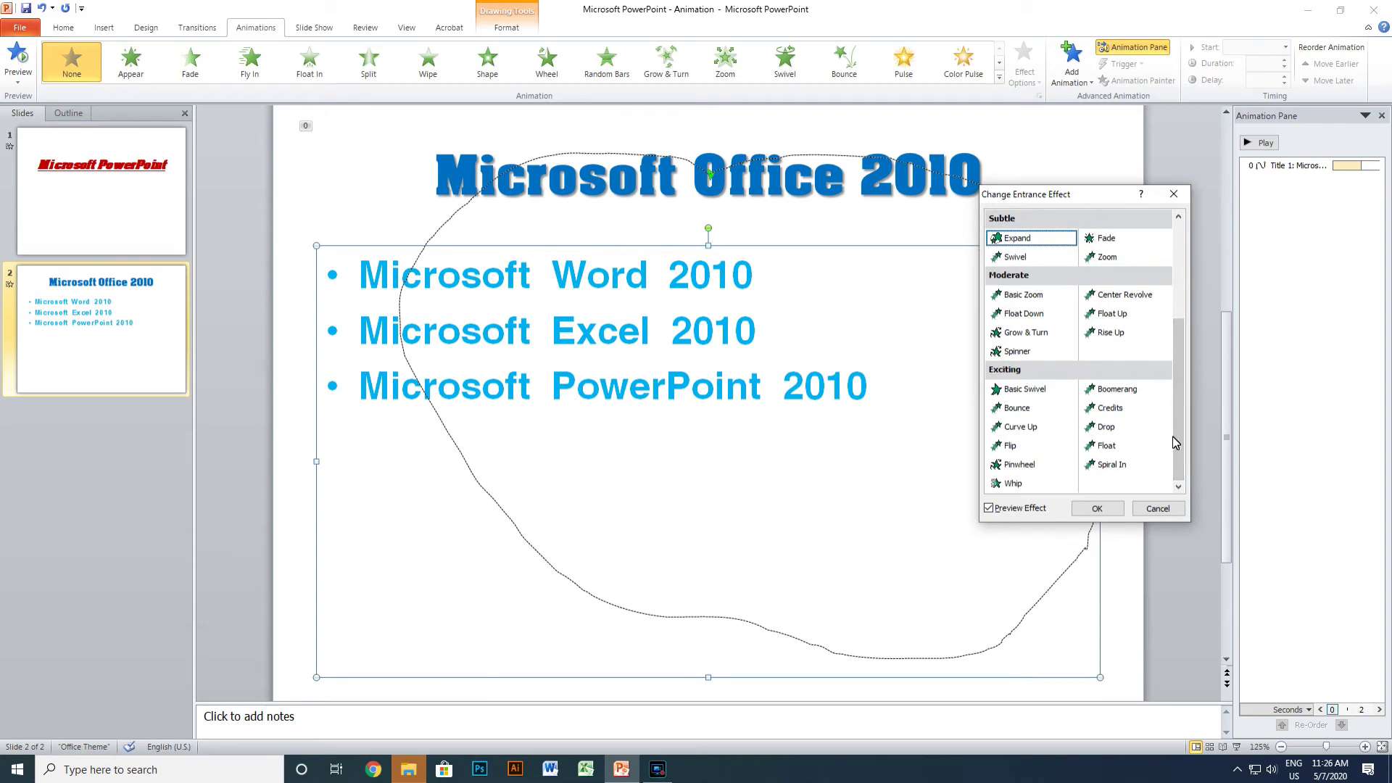
click(1120, 391)
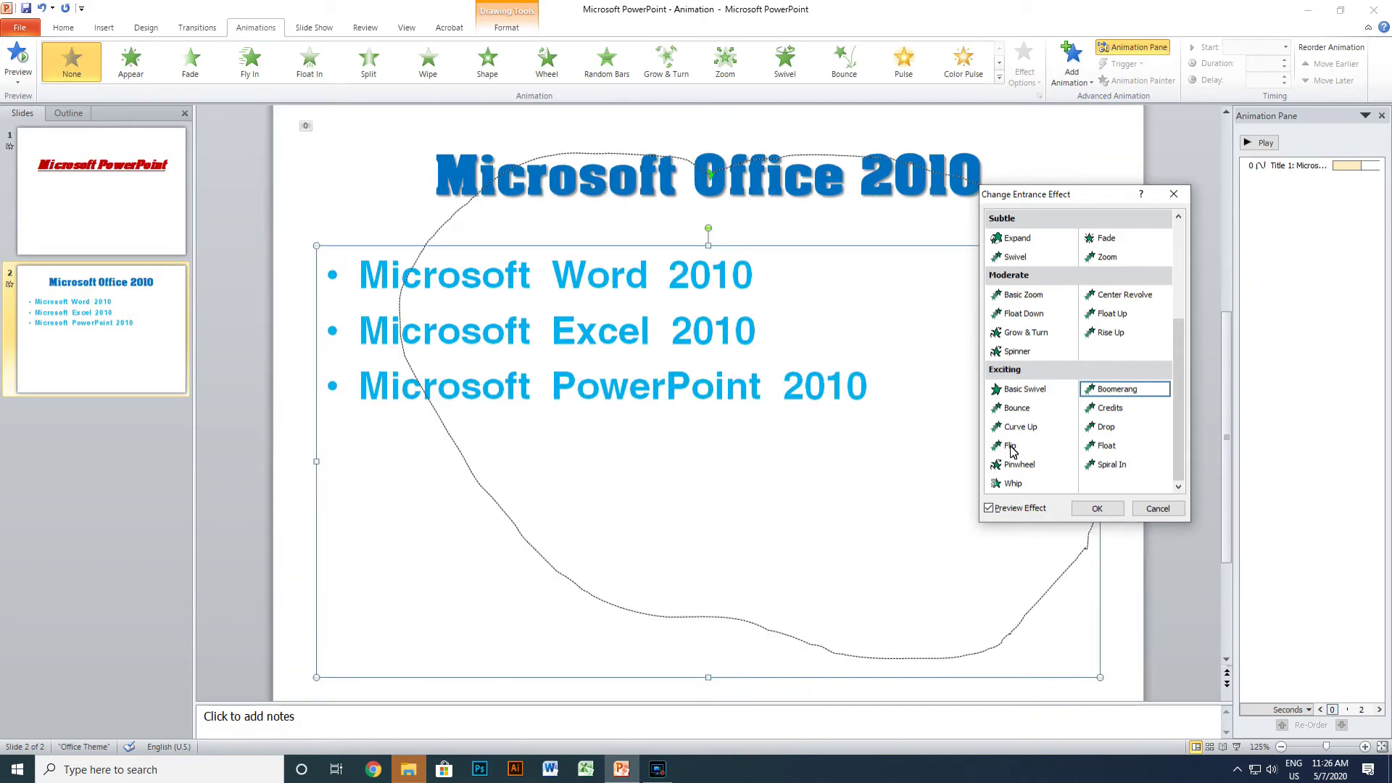
click(1014, 485)
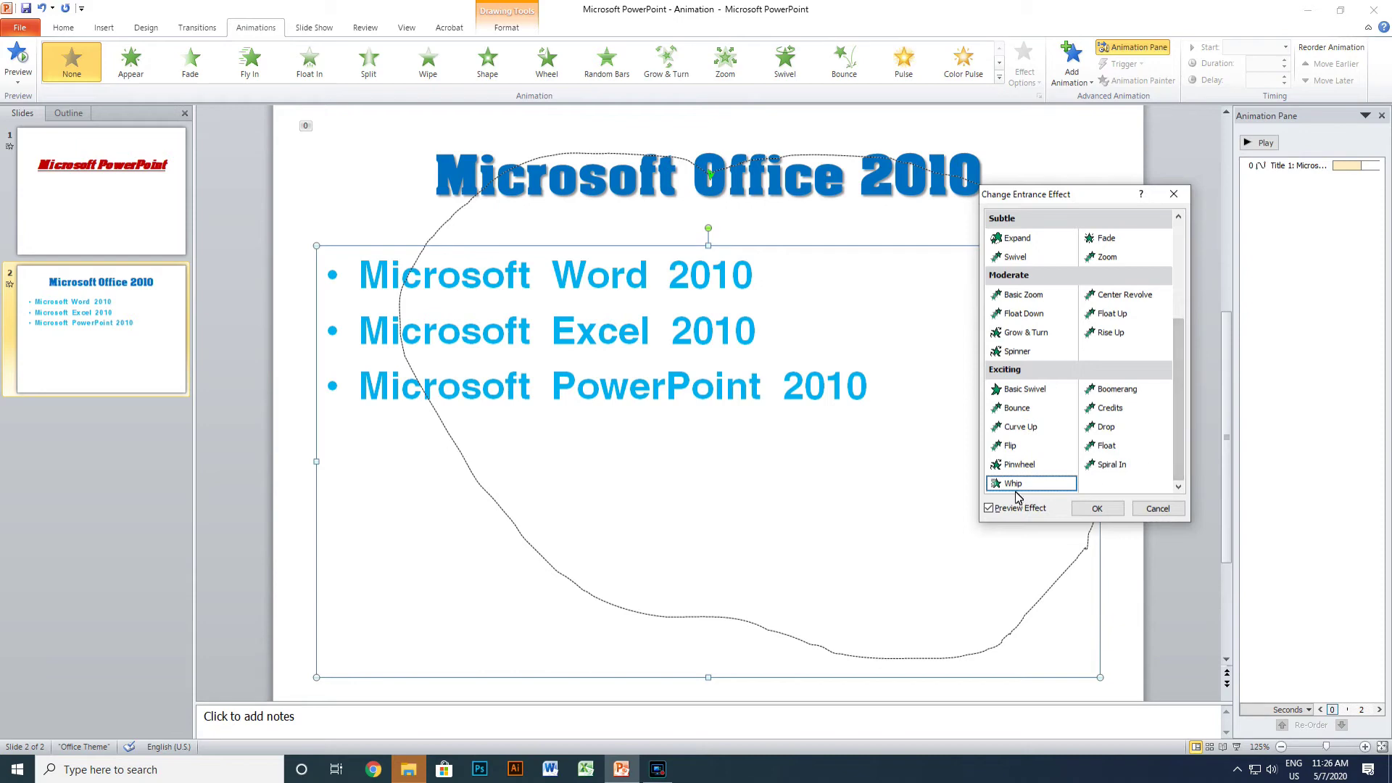
click(1000, 484)
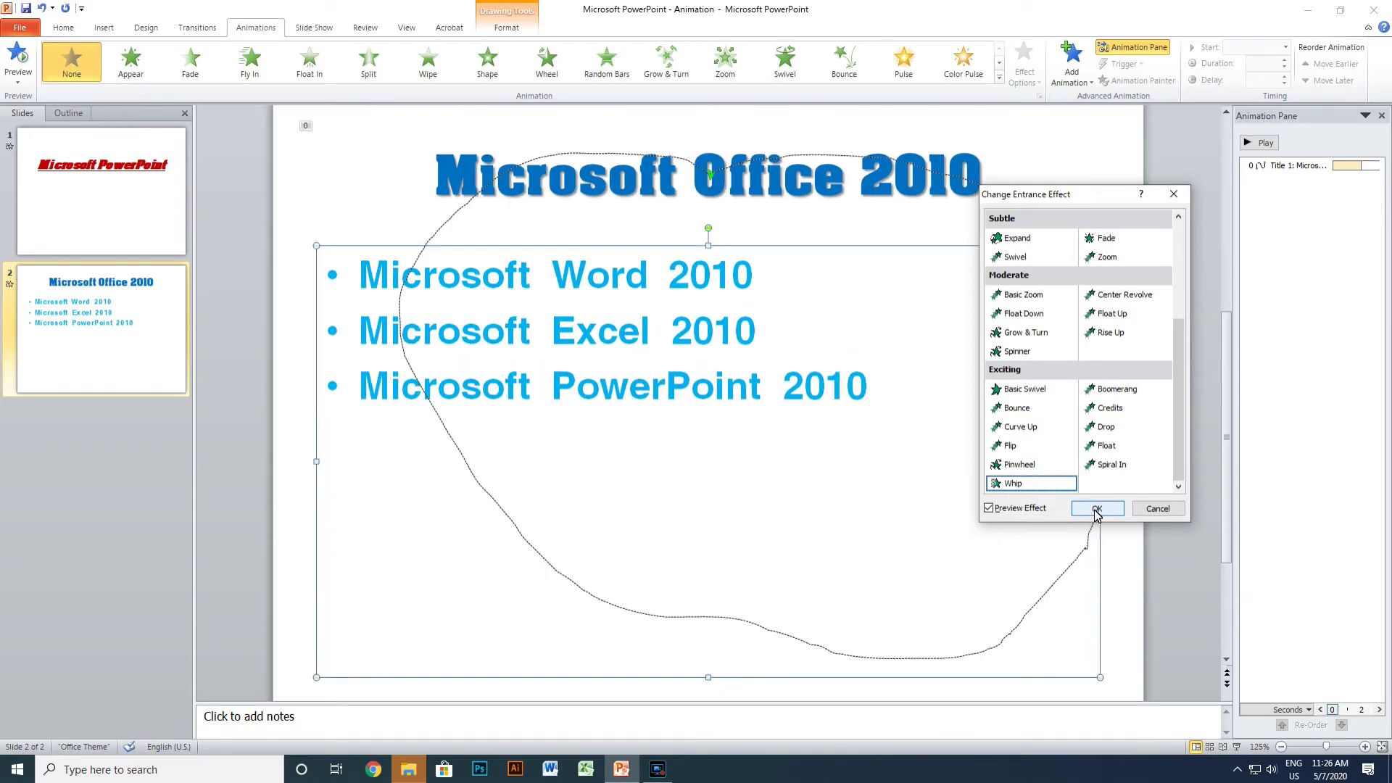
double_click(1004, 484)
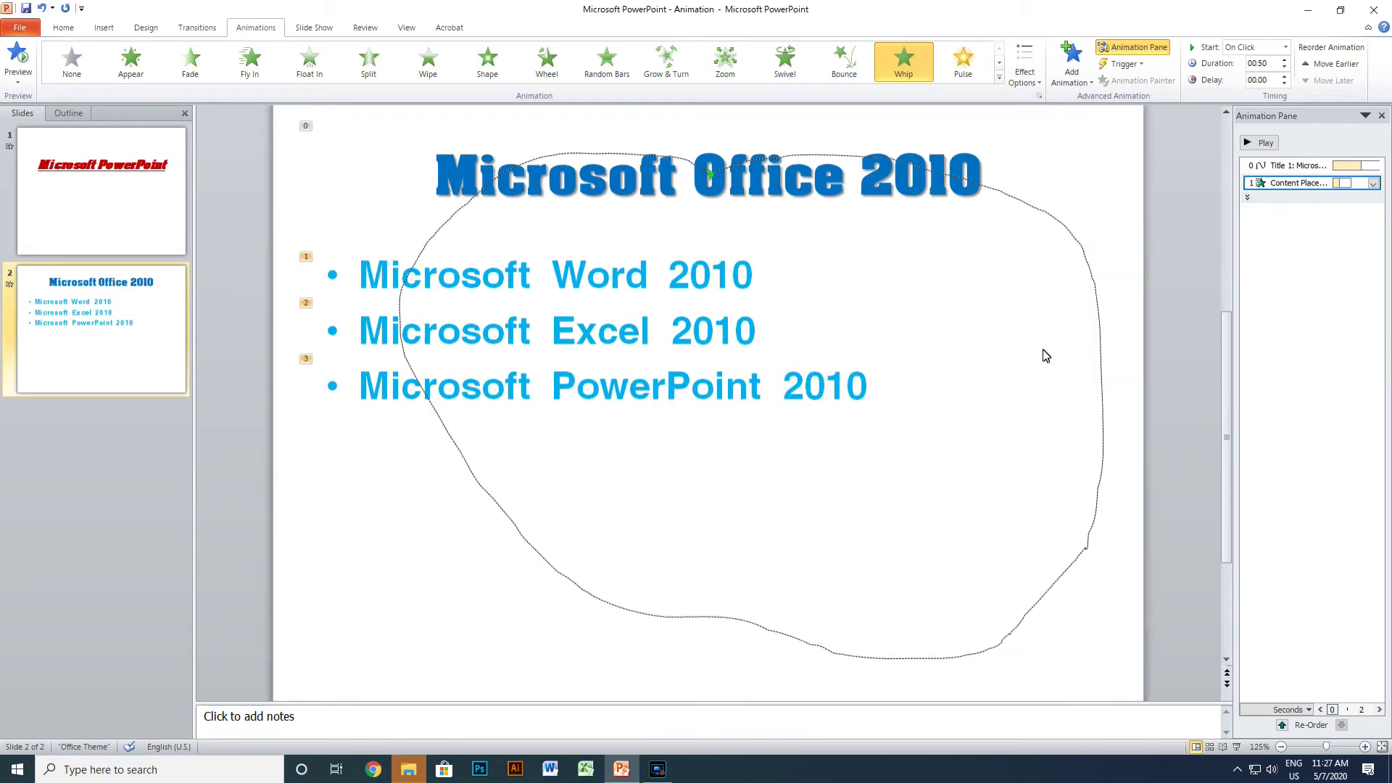
click(1375, 185)
Set the bullets' Whip to start After Previous and dim to blue after animating
click(1301, 279)
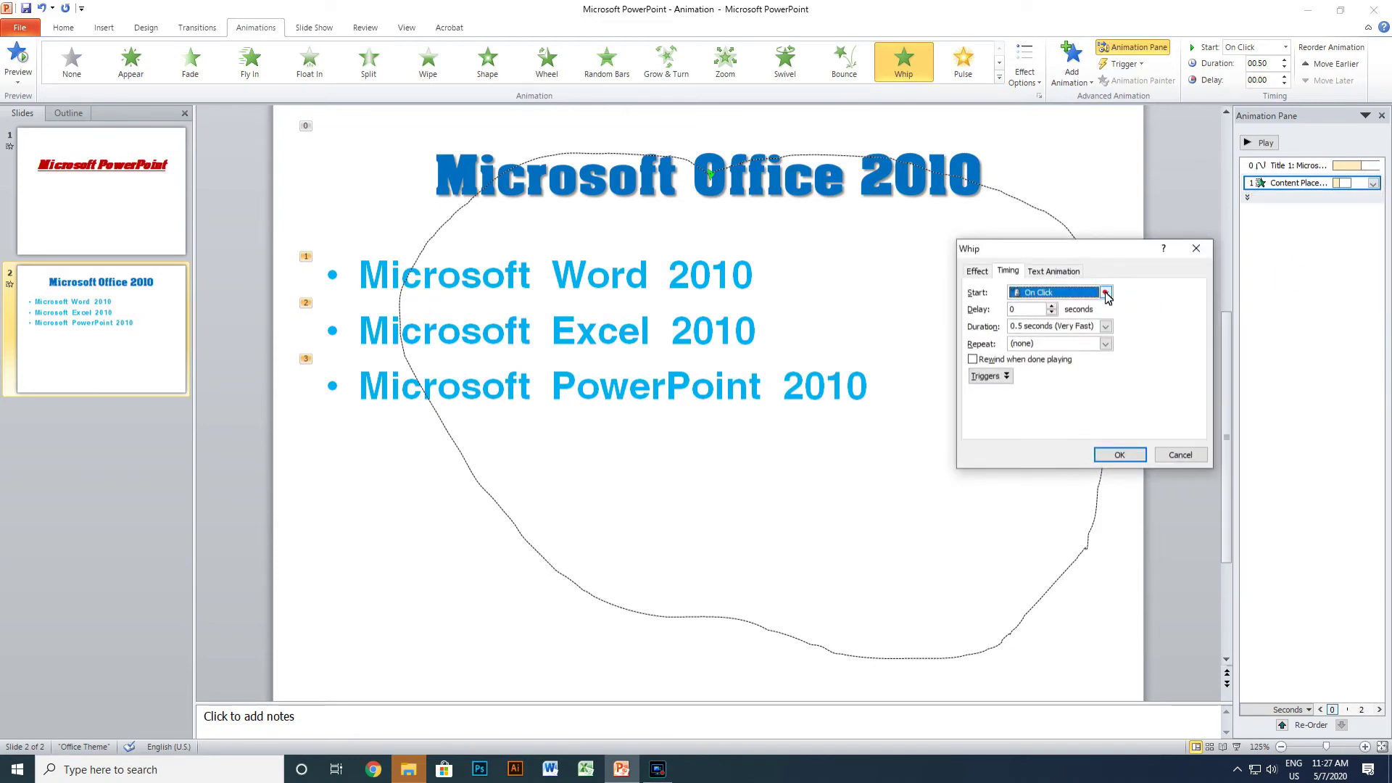
click(1105, 292)
click(1070, 335)
click(977, 273)
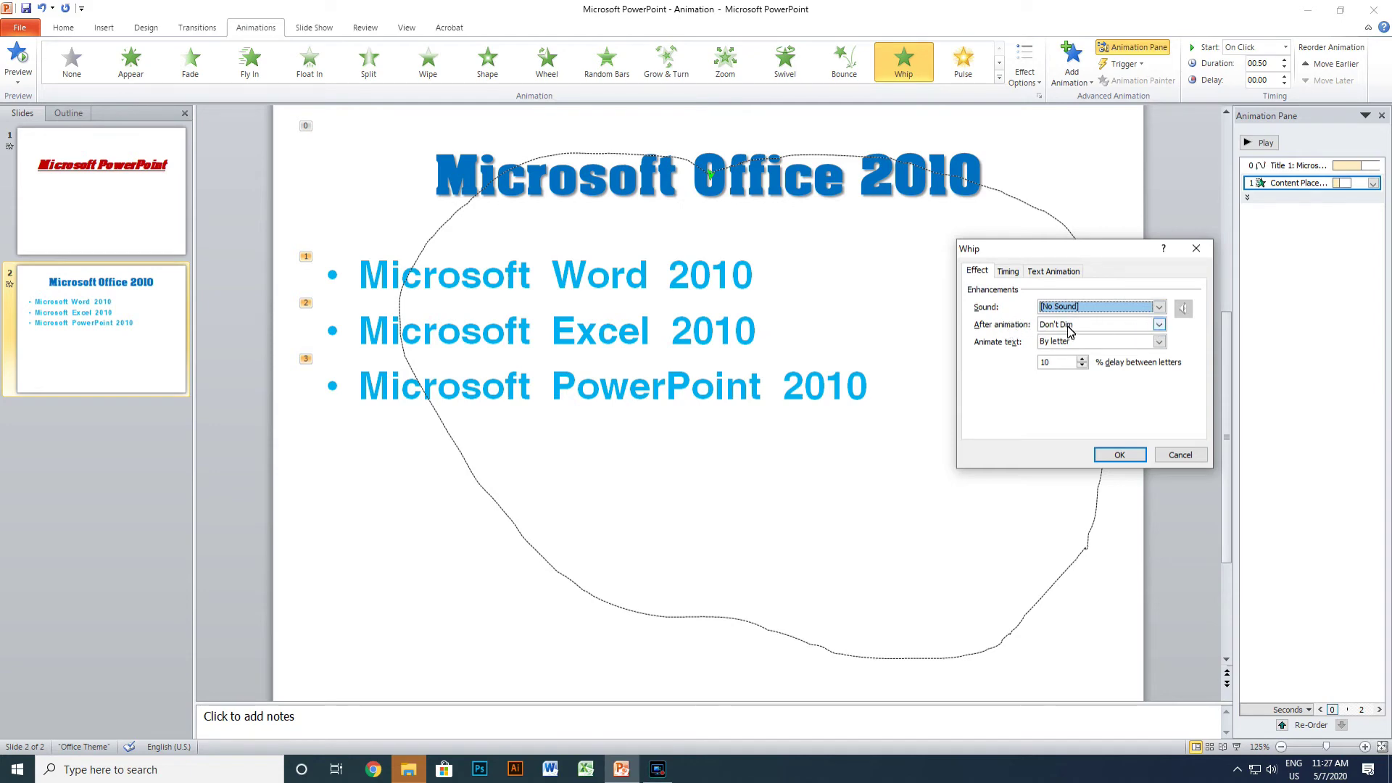
click(1160, 324)
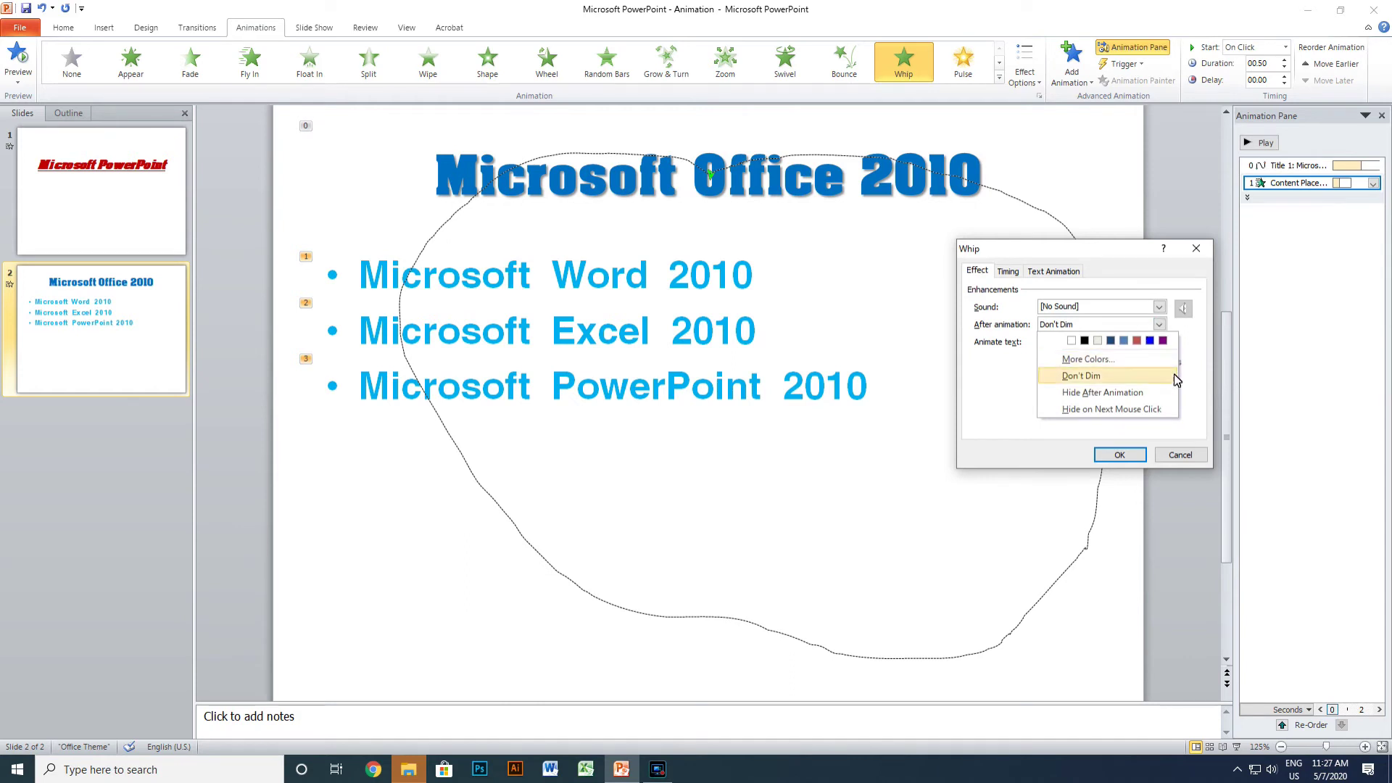
click(1150, 340)
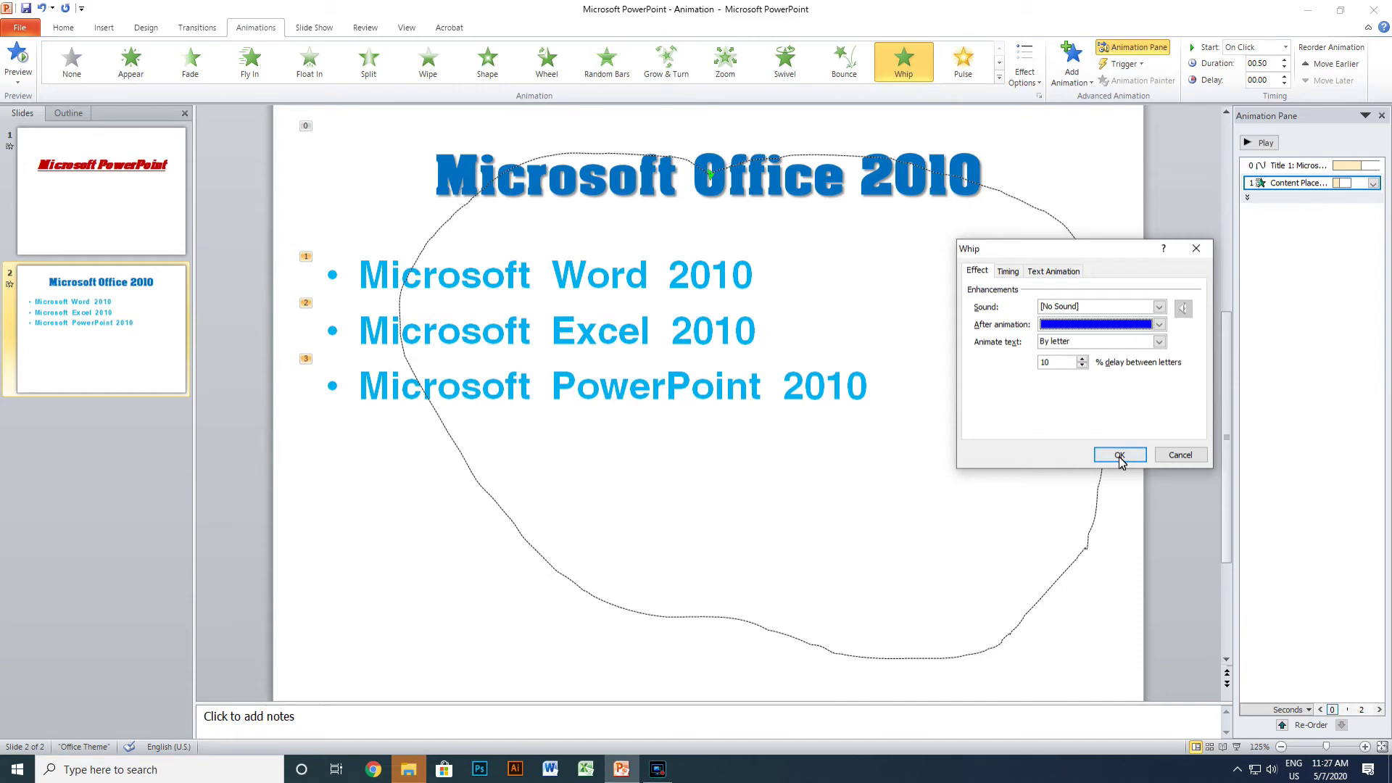
click(1119, 455)
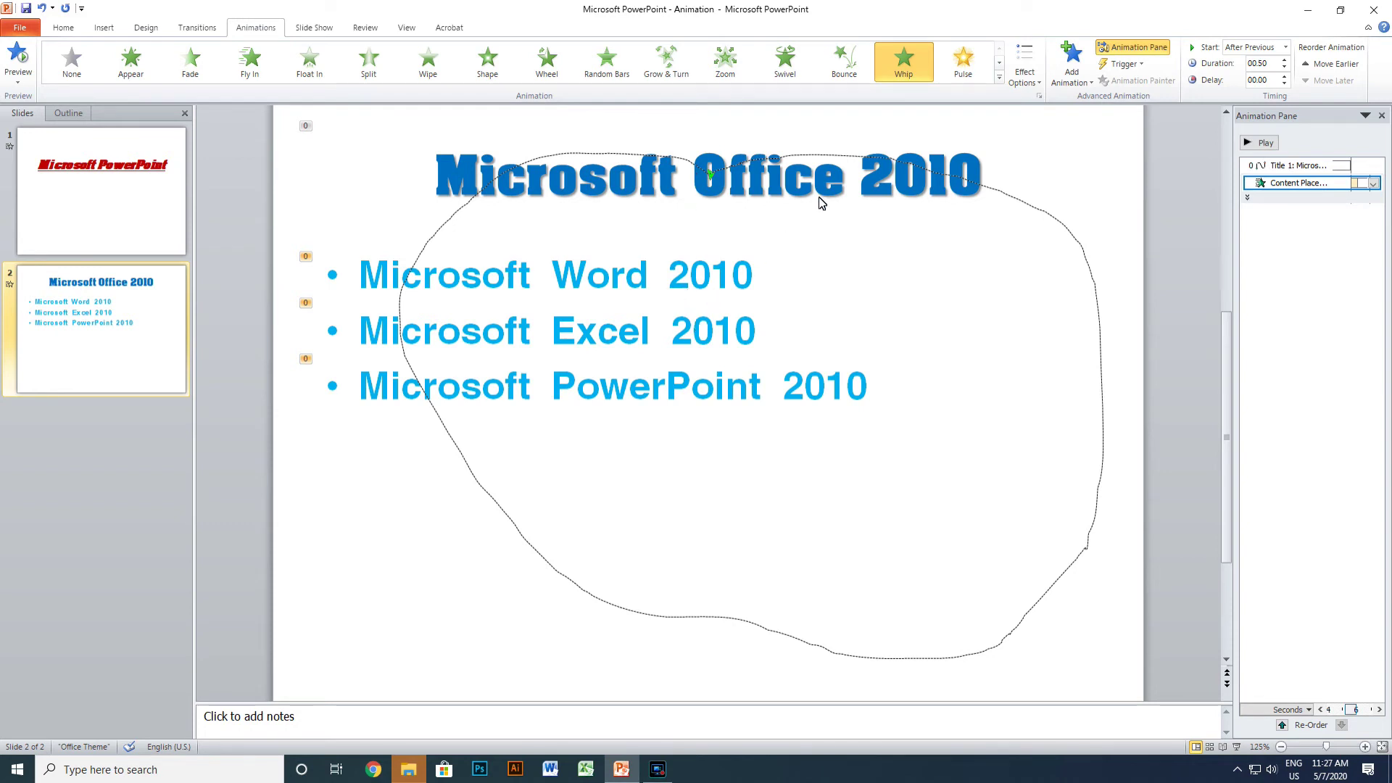
Add a Shimmer emphasis effect to the title from More Emphasis Effects
click(856, 187)
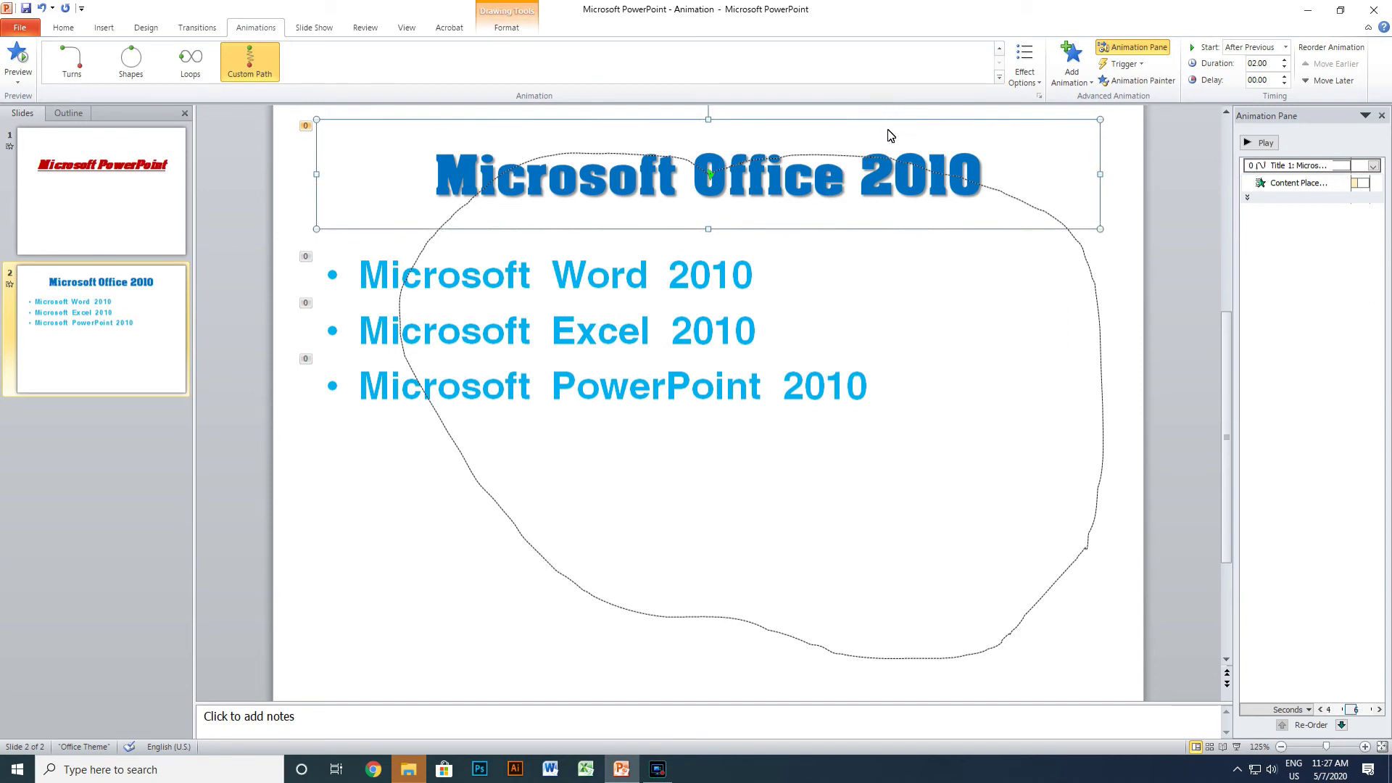
click(1085, 84)
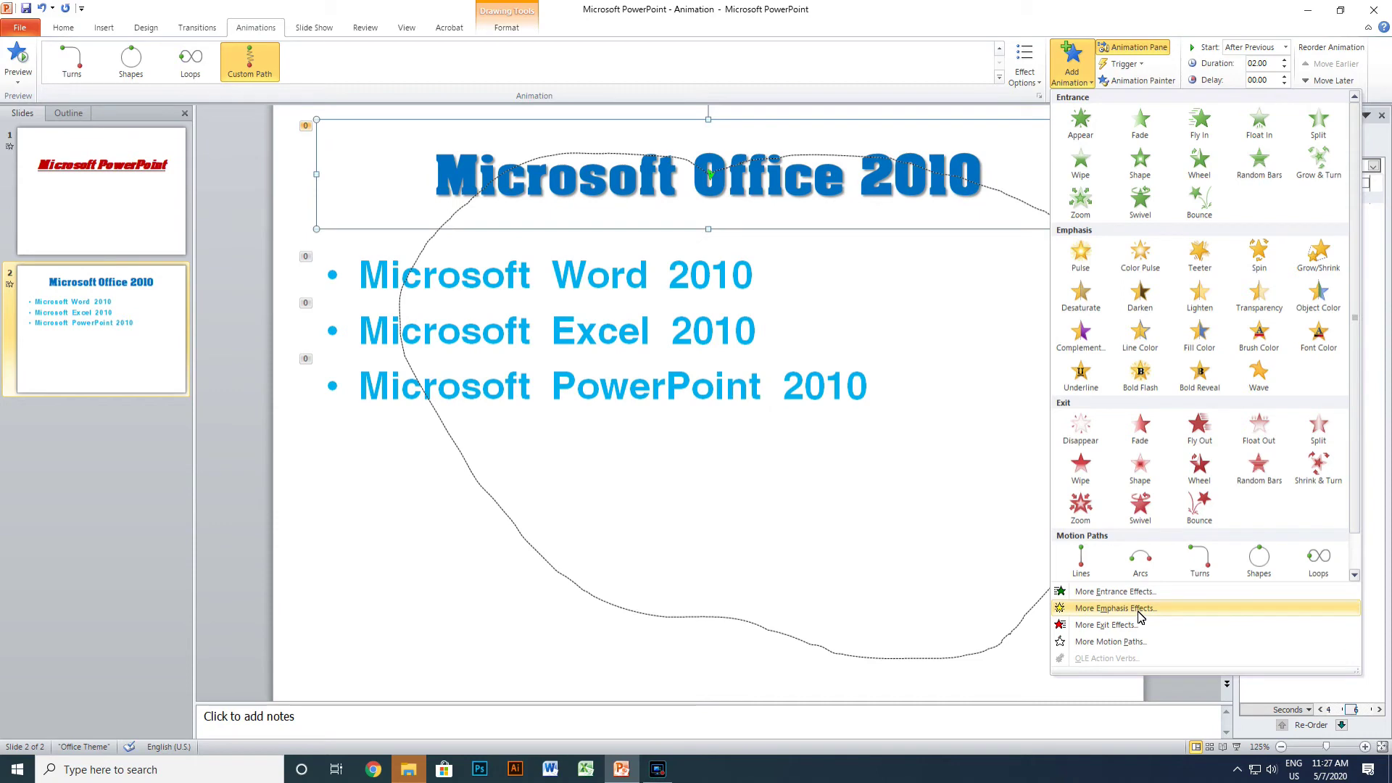
click(1141, 610)
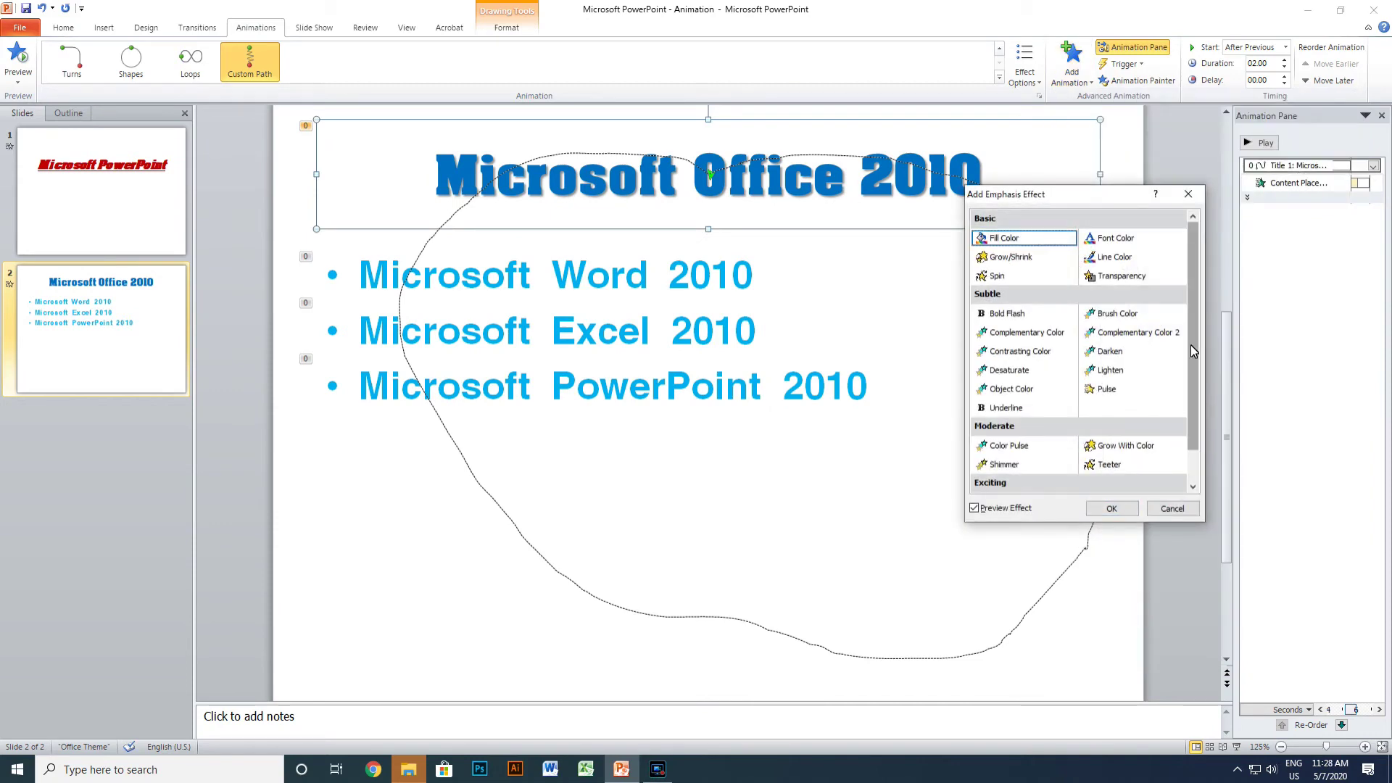
drag(1193, 349, 1191, 415)
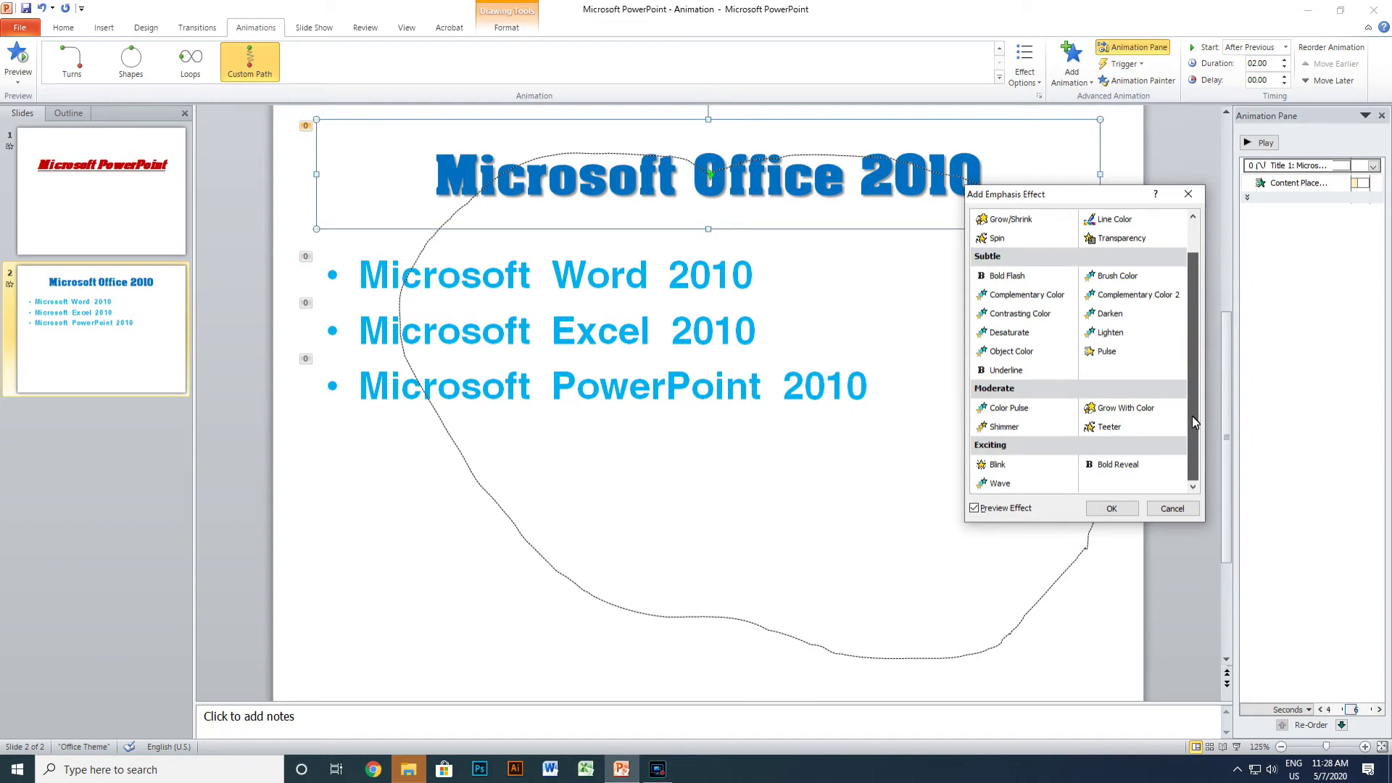
click(1002, 428)
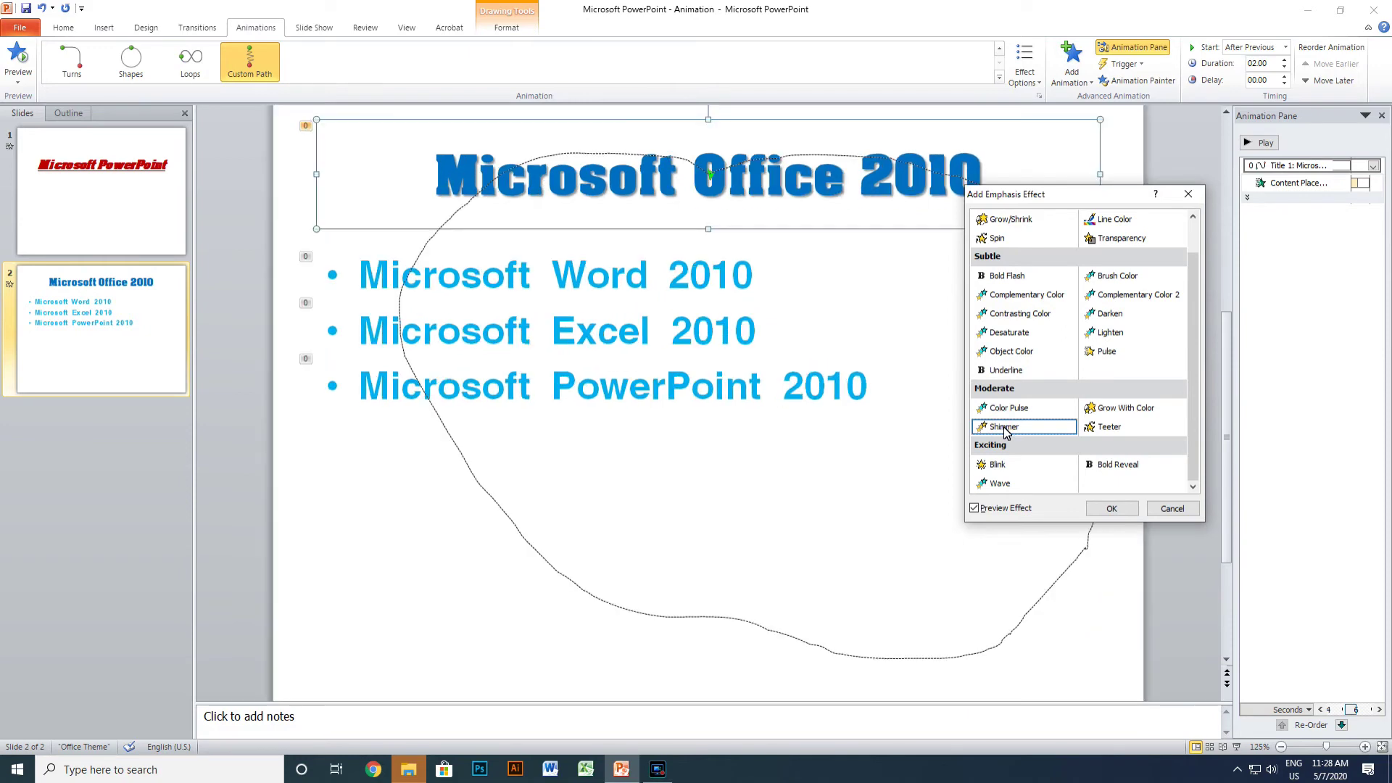
click(1121, 512)
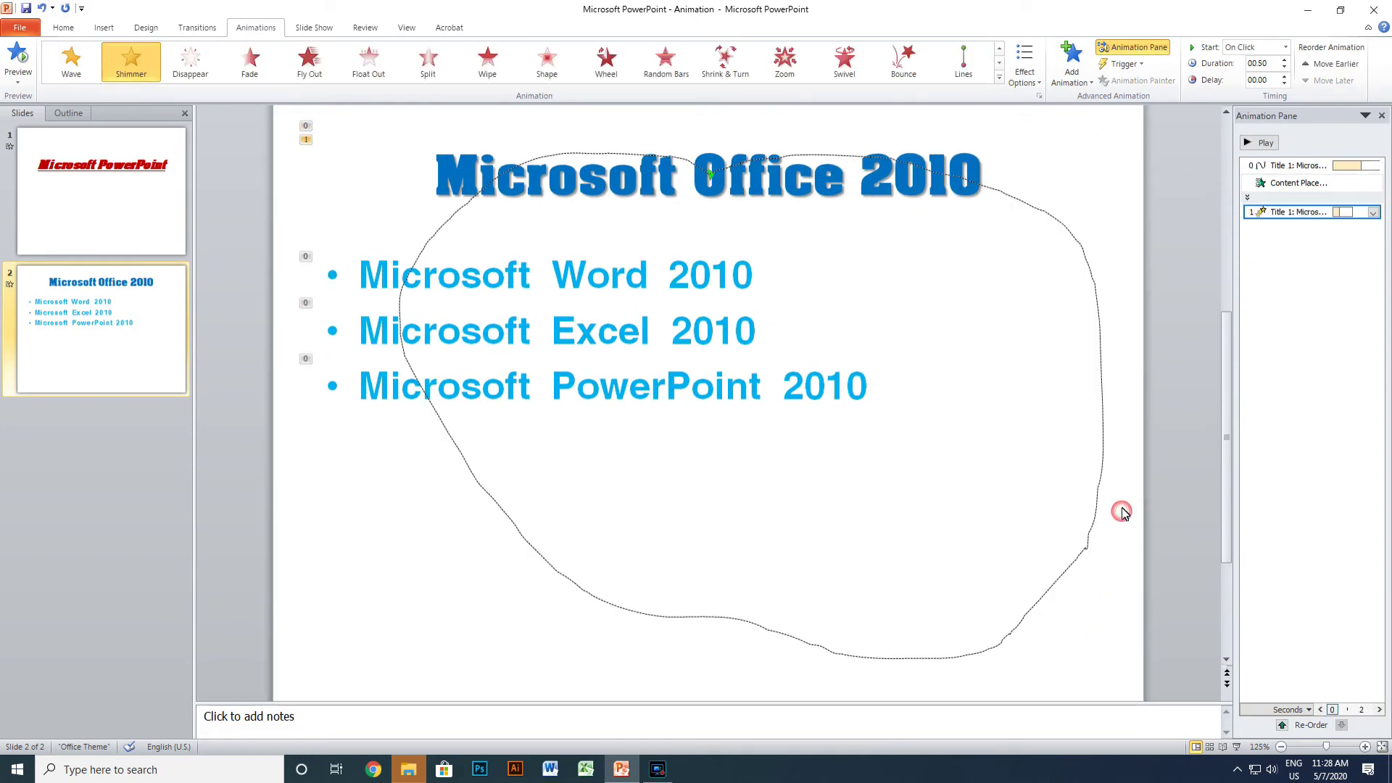
Set the Shimmer animation to start After Previous
click(1373, 212)
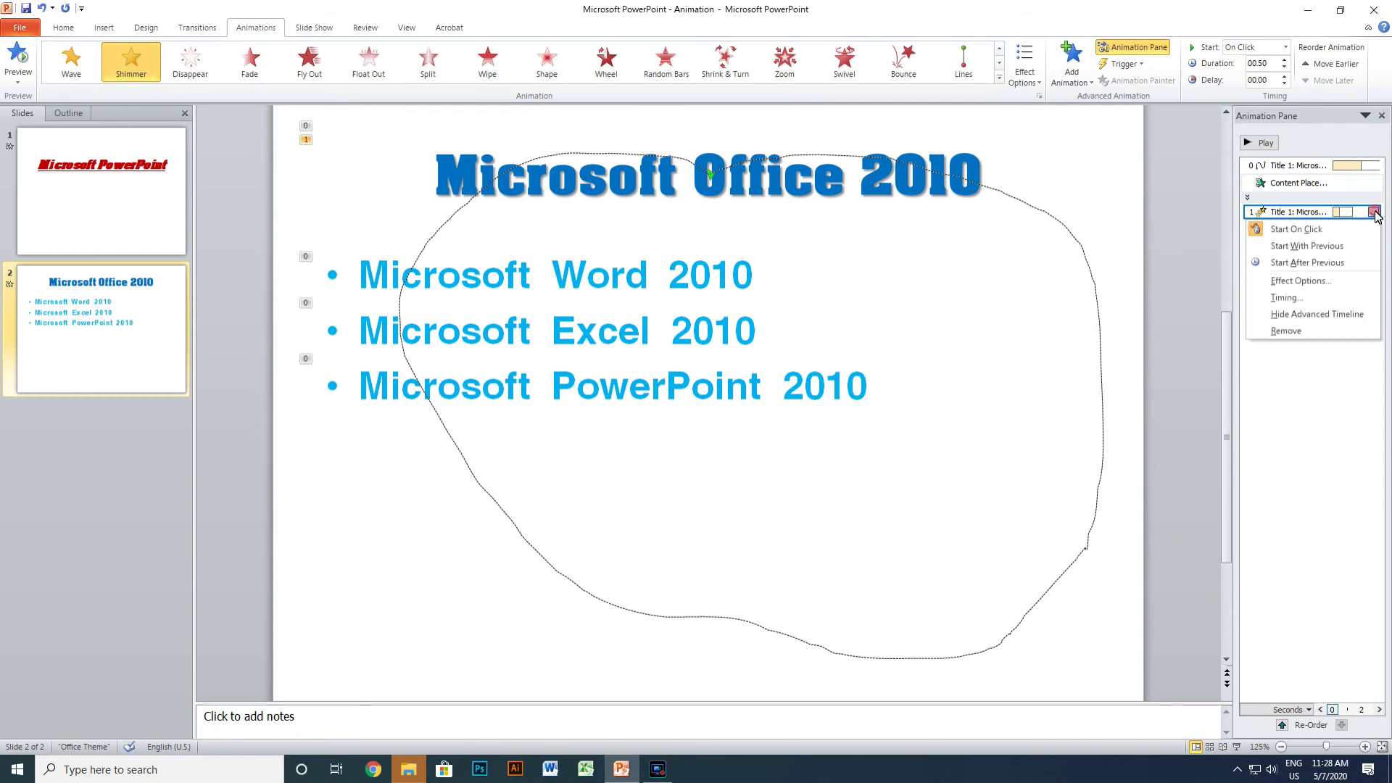
click(1300, 298)
click(1105, 293)
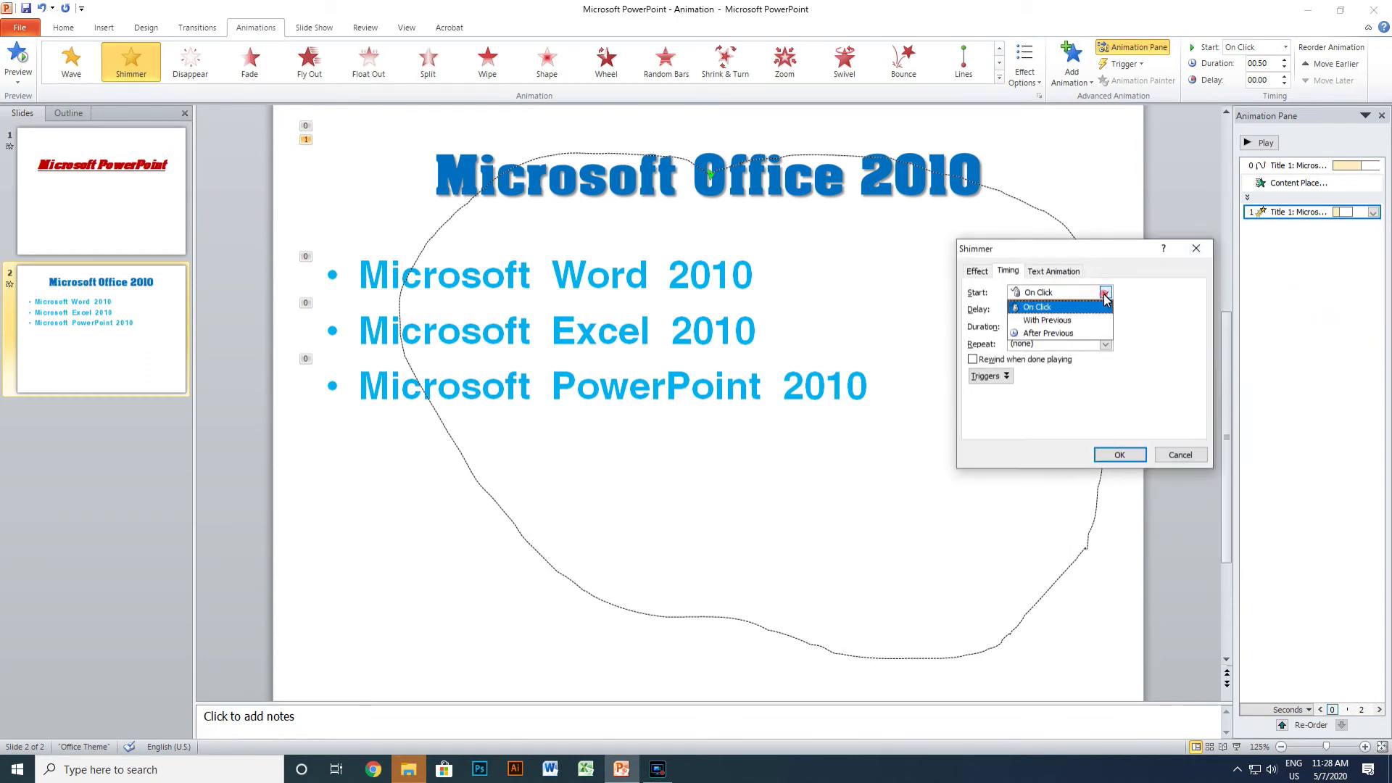
click(1072, 333)
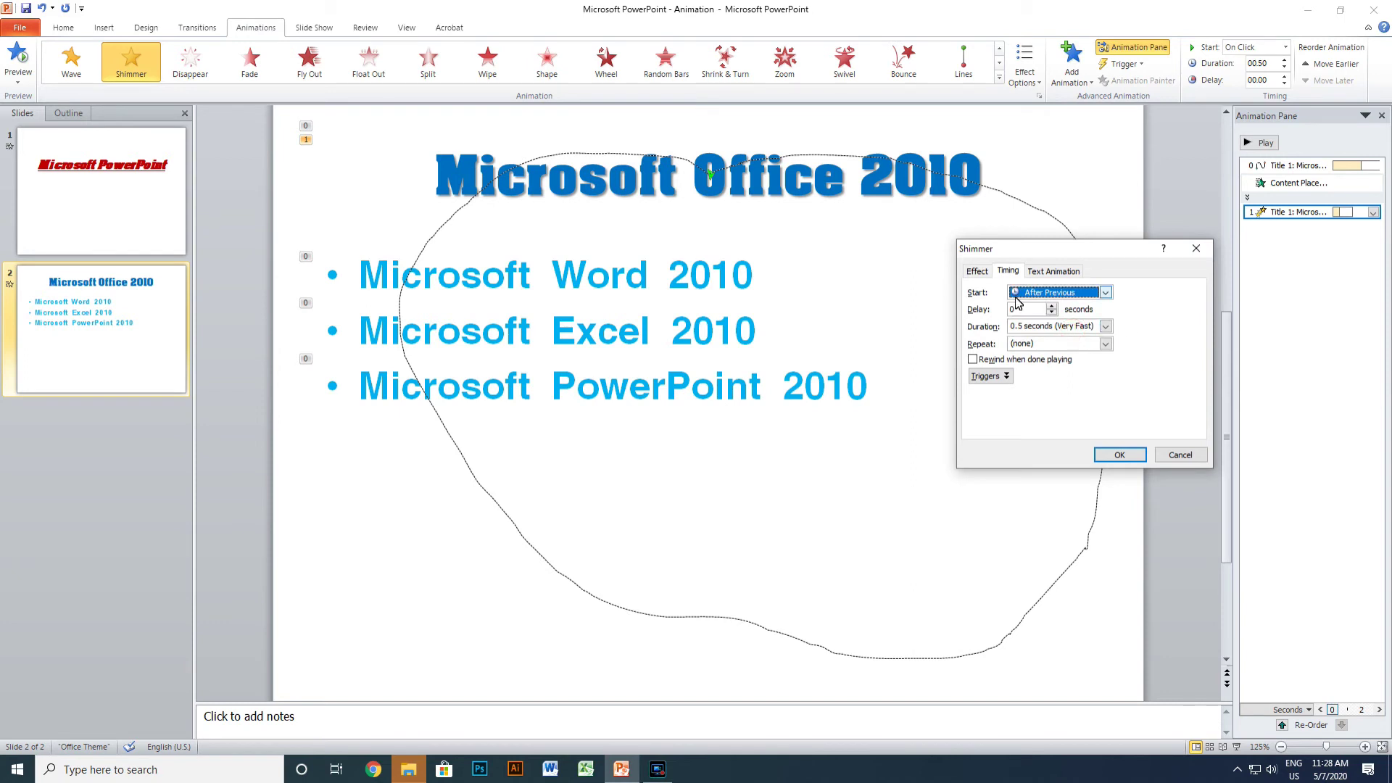
click(977, 271)
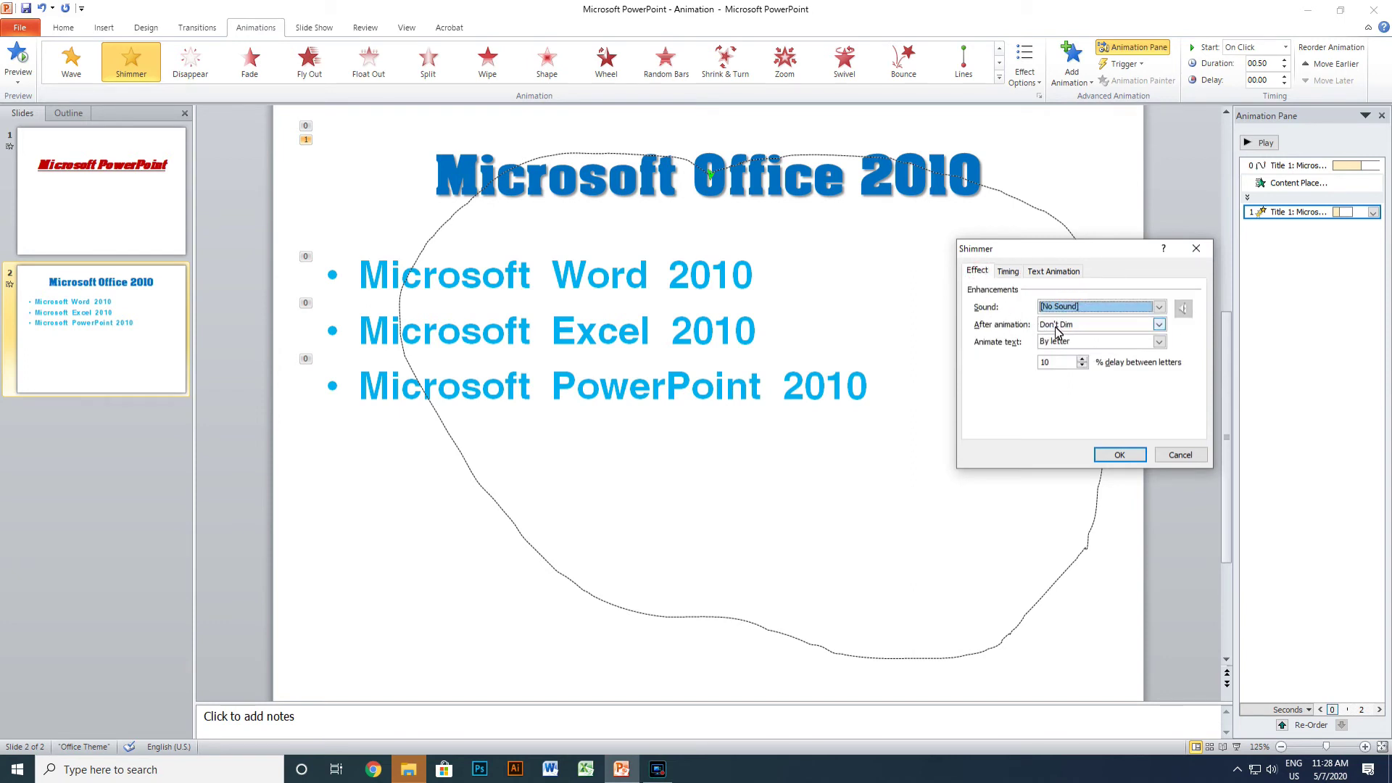
click(1120, 455)
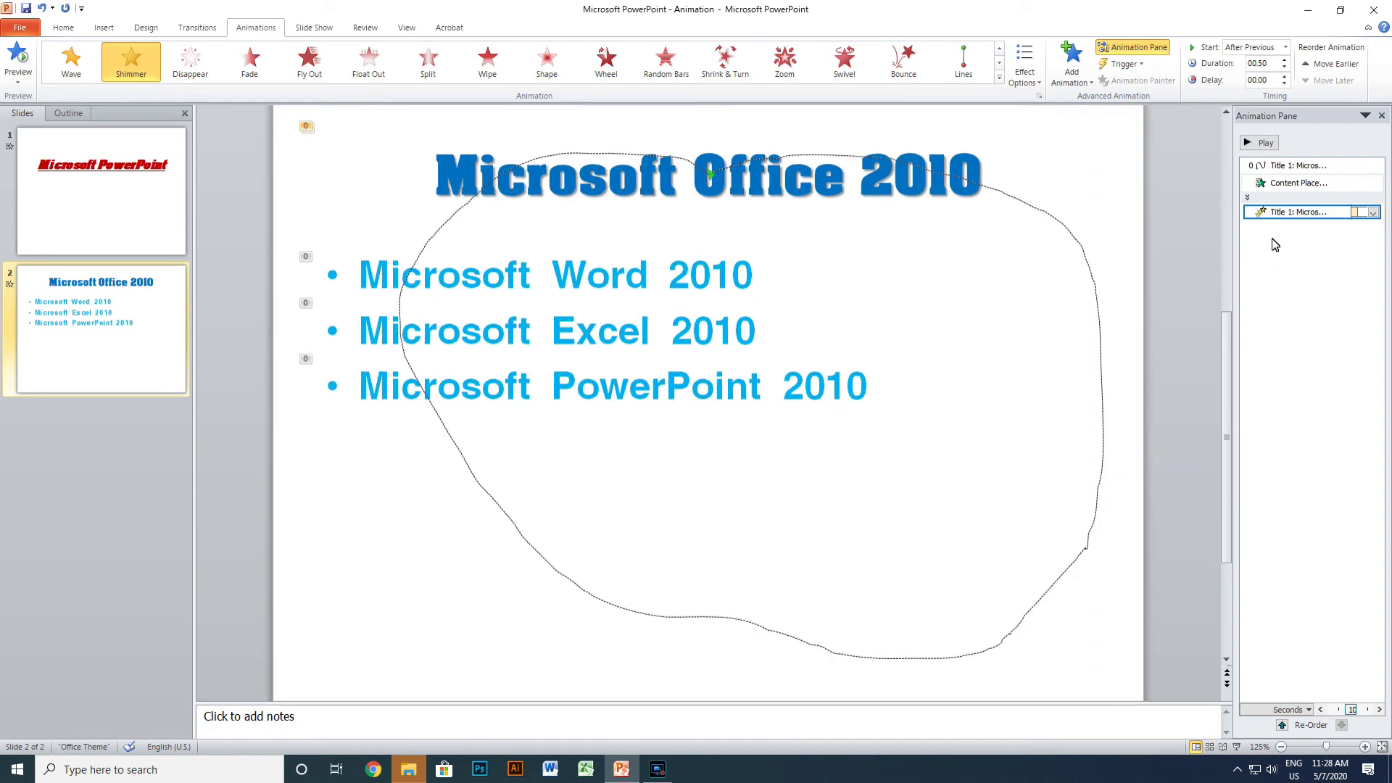
click(1305, 165)
click(1313, 184)
click(1314, 211)
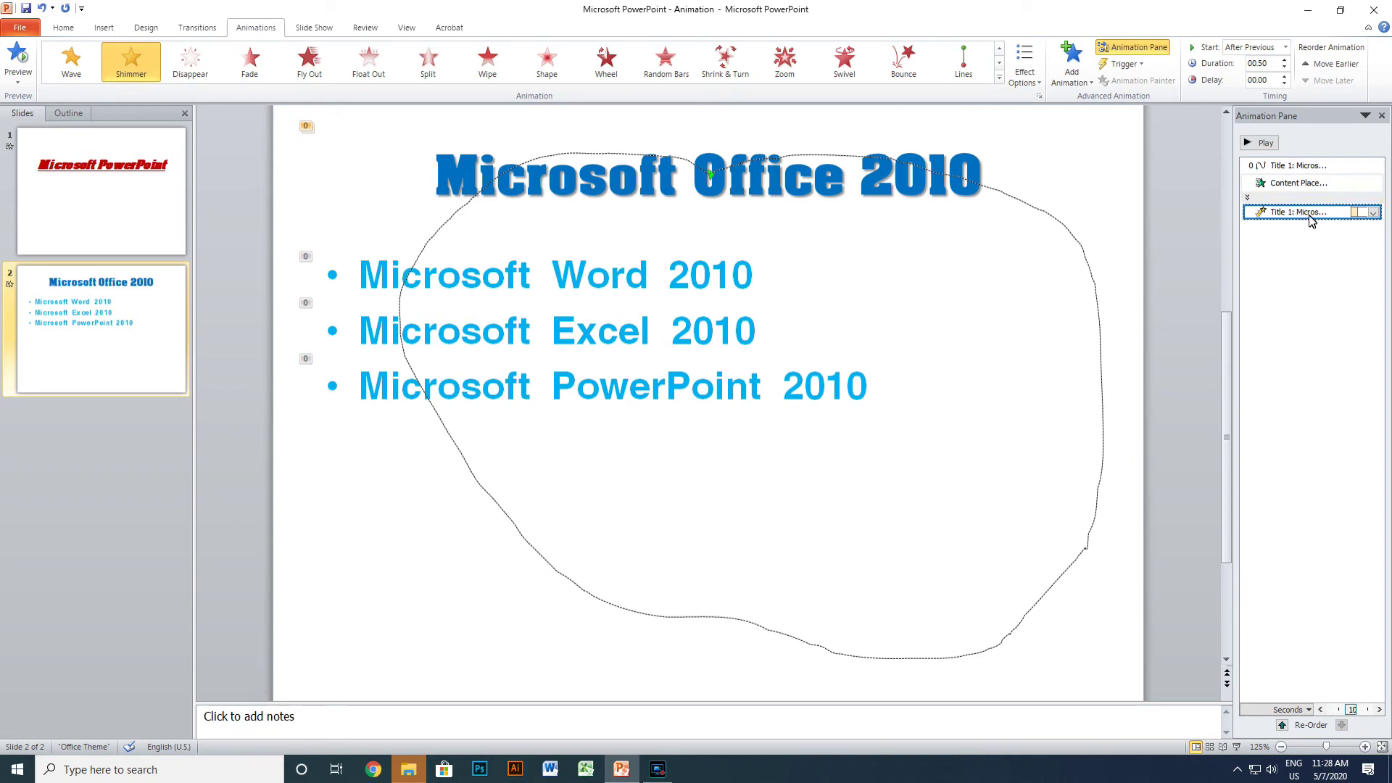
click(1310, 166)
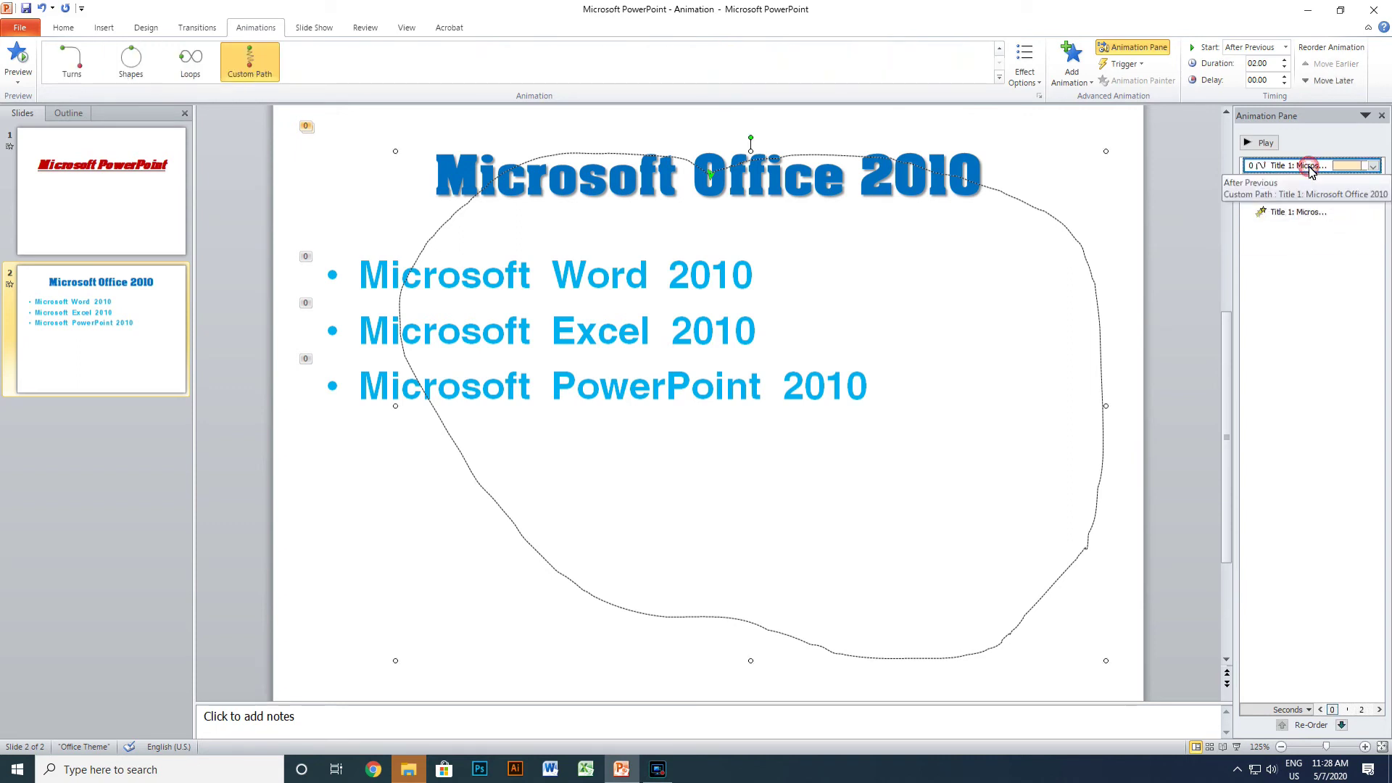
click(1311, 212)
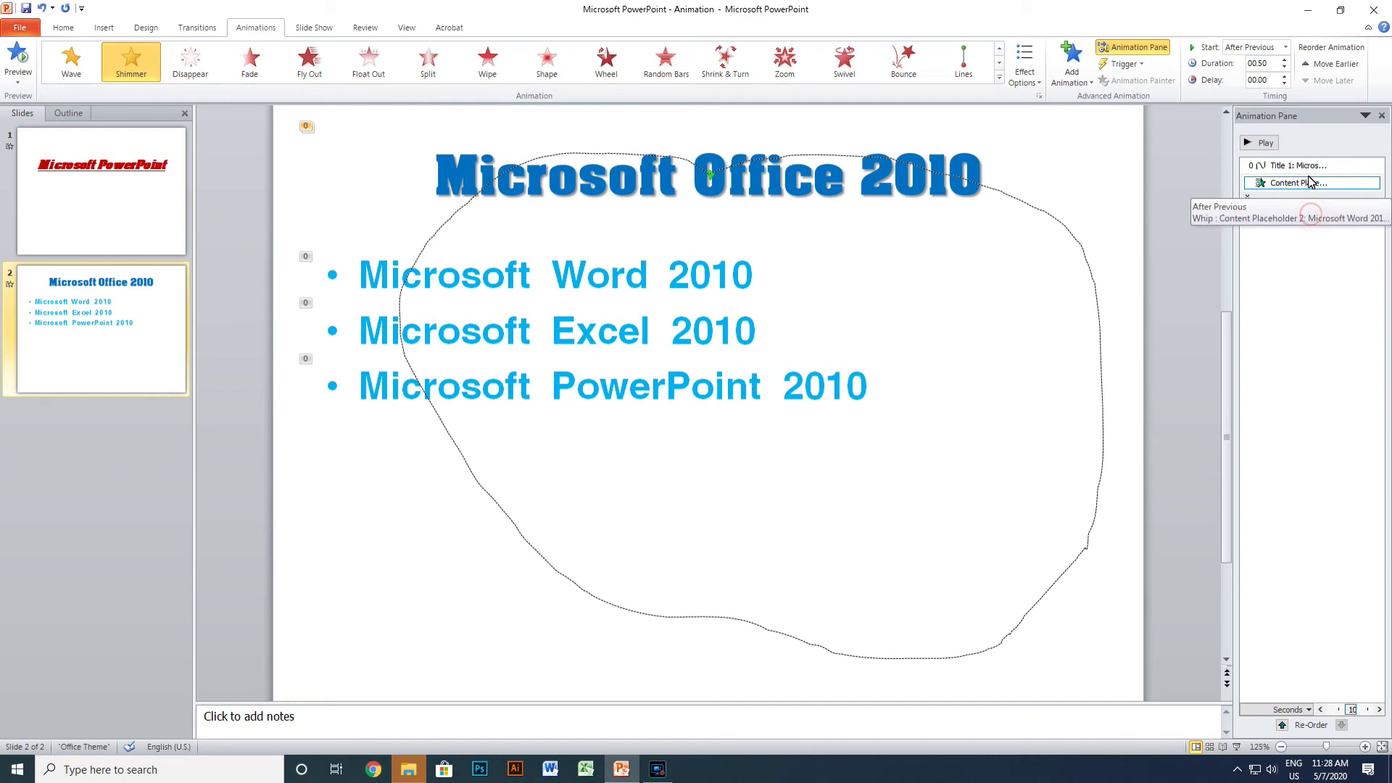
click(1309, 166)
click(1306, 212)
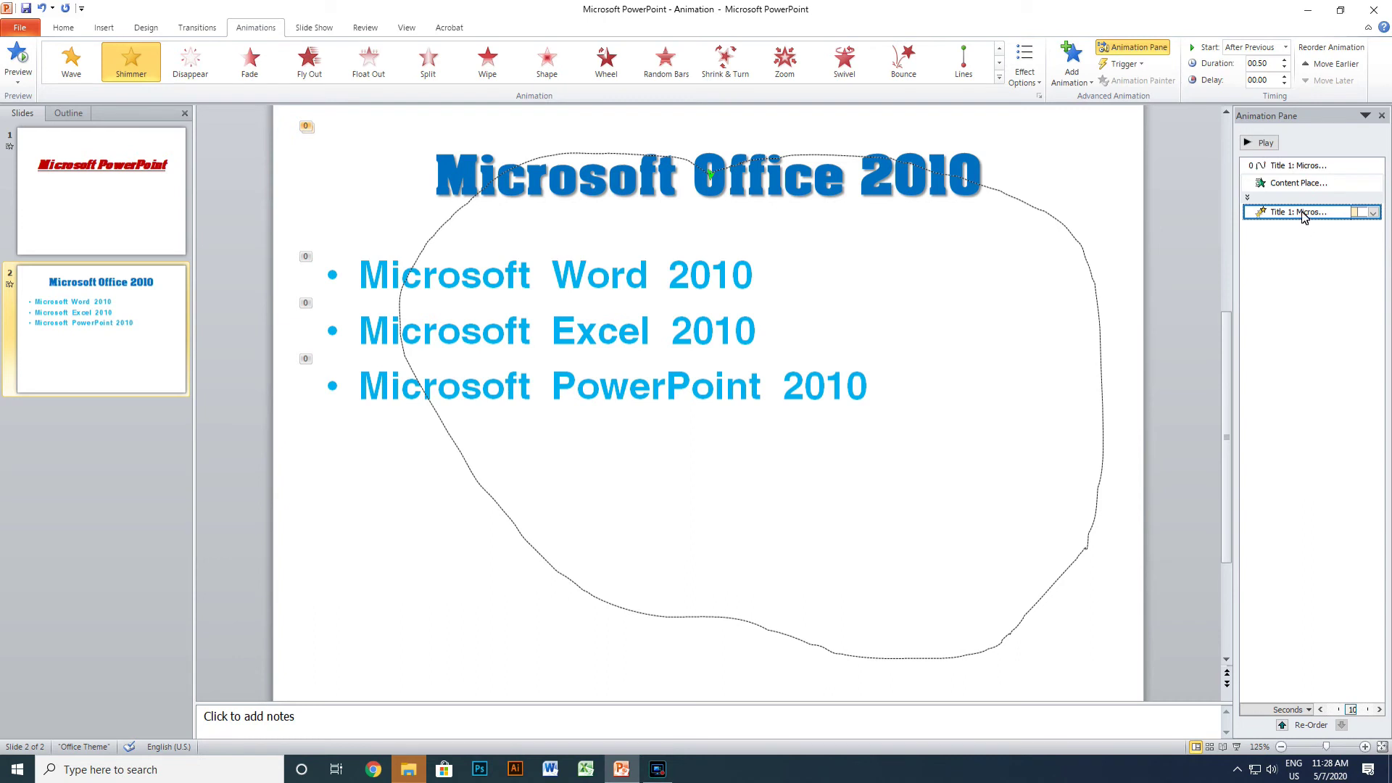
click(1263, 145)
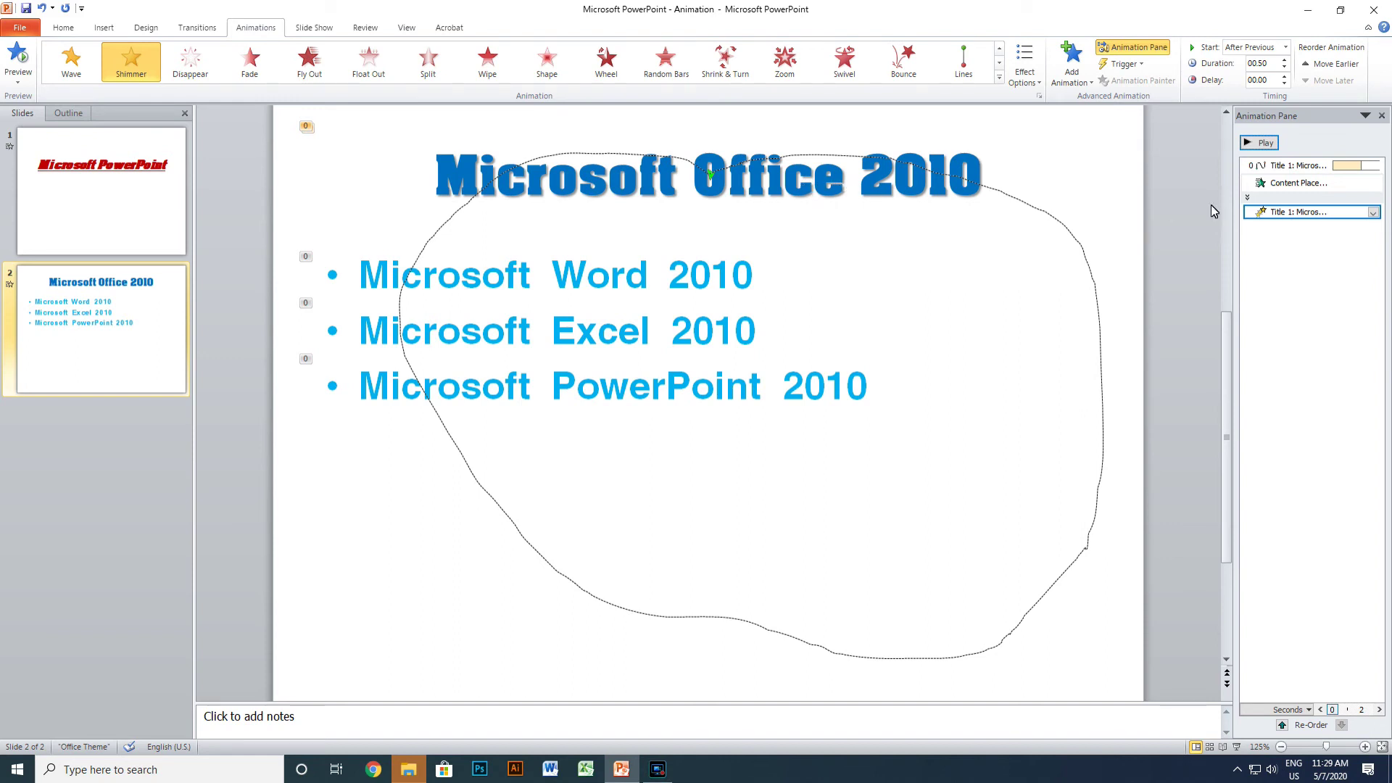
click(1311, 215)
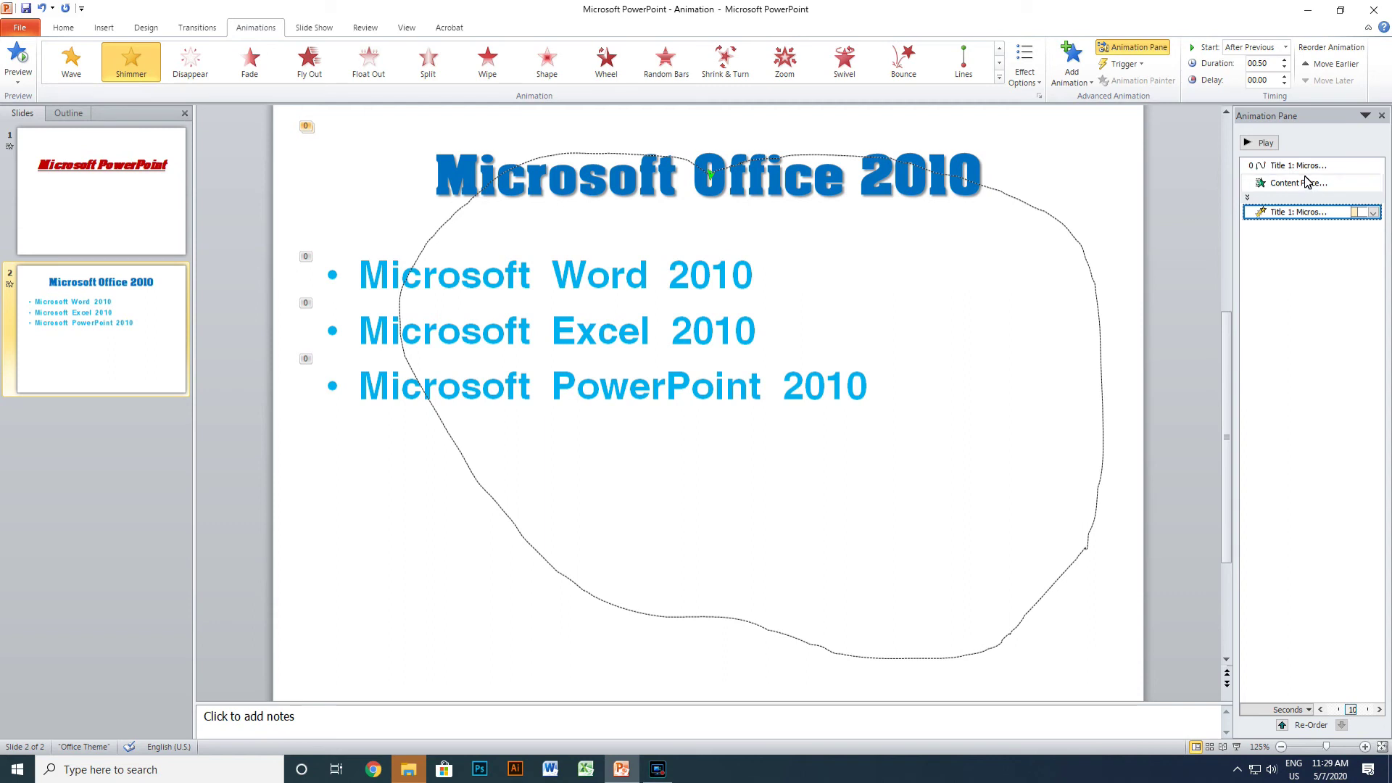
Move the title's Shimmer animation ahead of the bullets' Whip entrance in the Animation Pane
drag(1309, 181, 1311, 231)
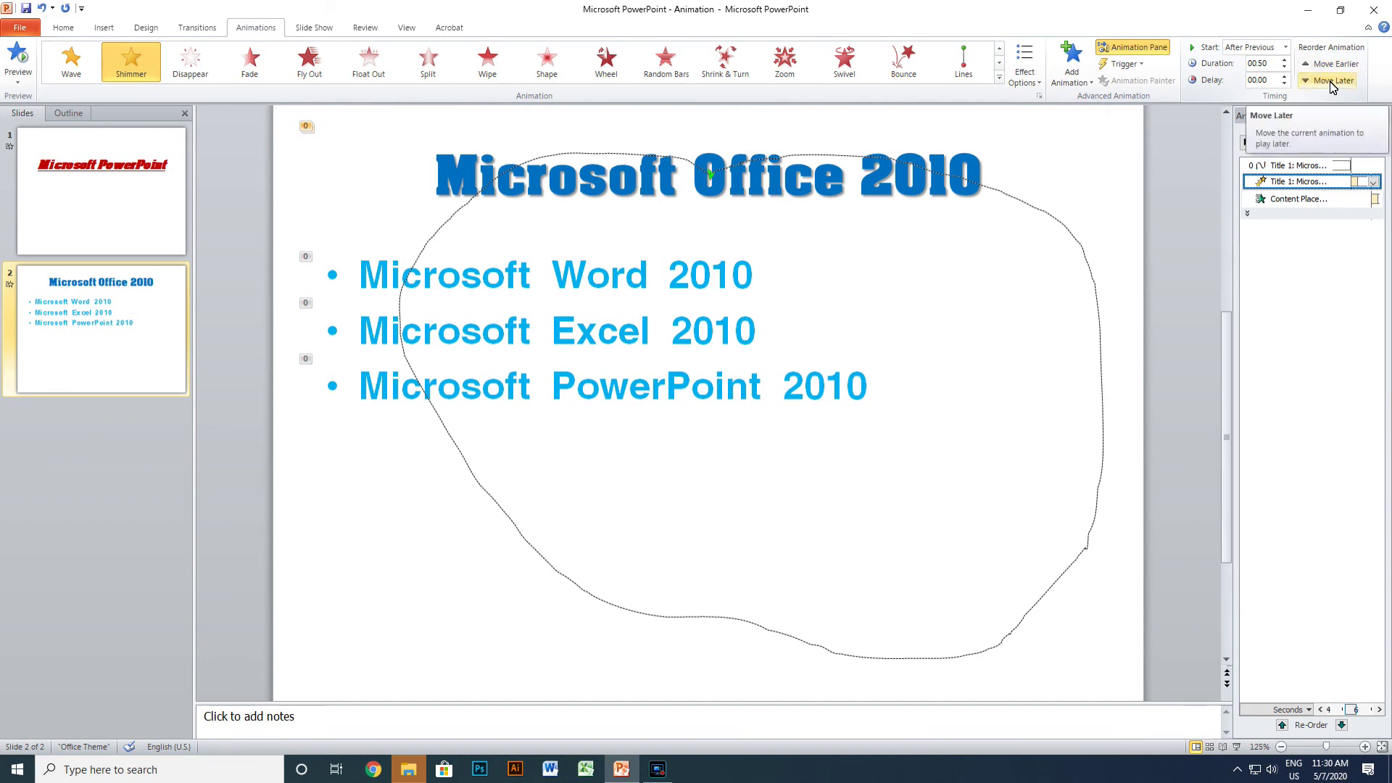
click(1332, 81)
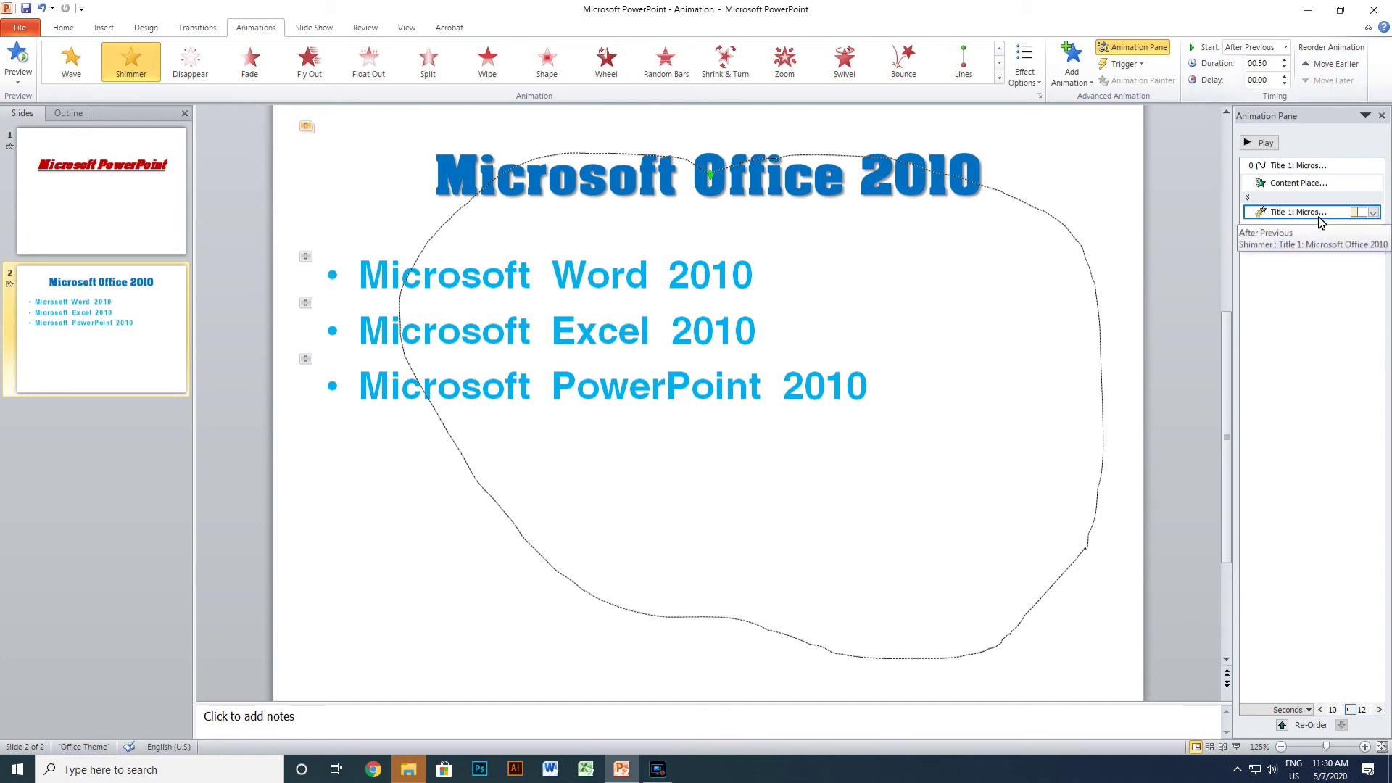
click(1336, 64)
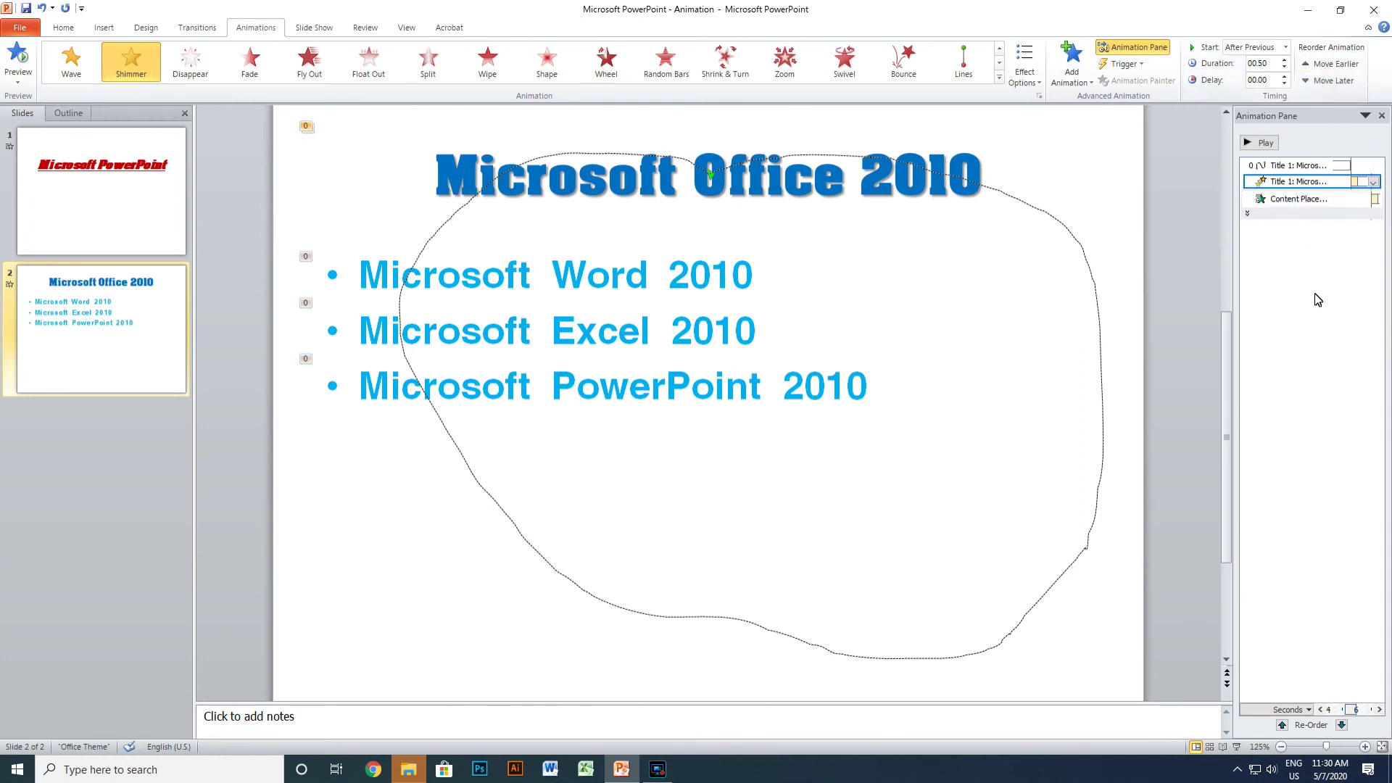
Preview the reordered animations and select the whole bulleted text box
click(1265, 142)
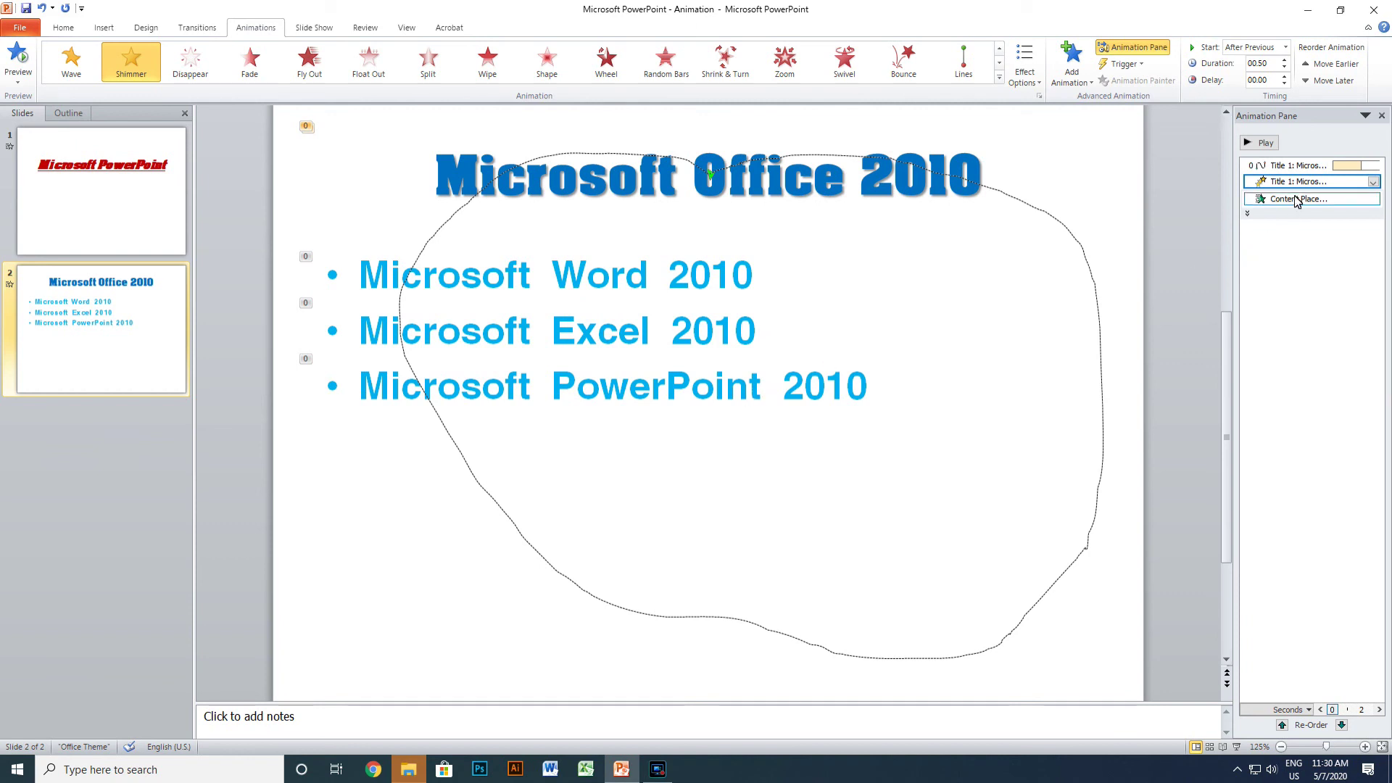
click(804, 362)
click(802, 246)
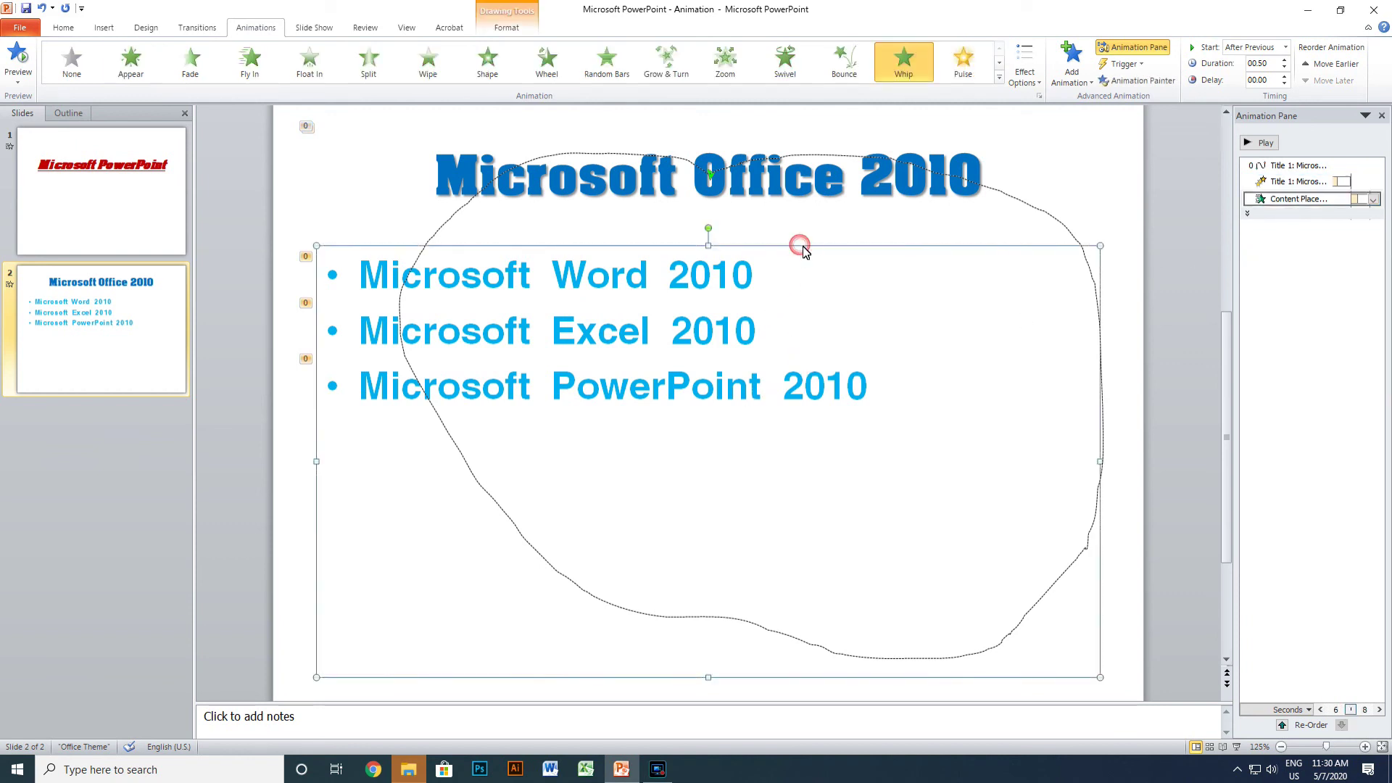
Add a Pulse emphasis to the bullets, starting After Previous, and preview the slide's animations
click(1082, 83)
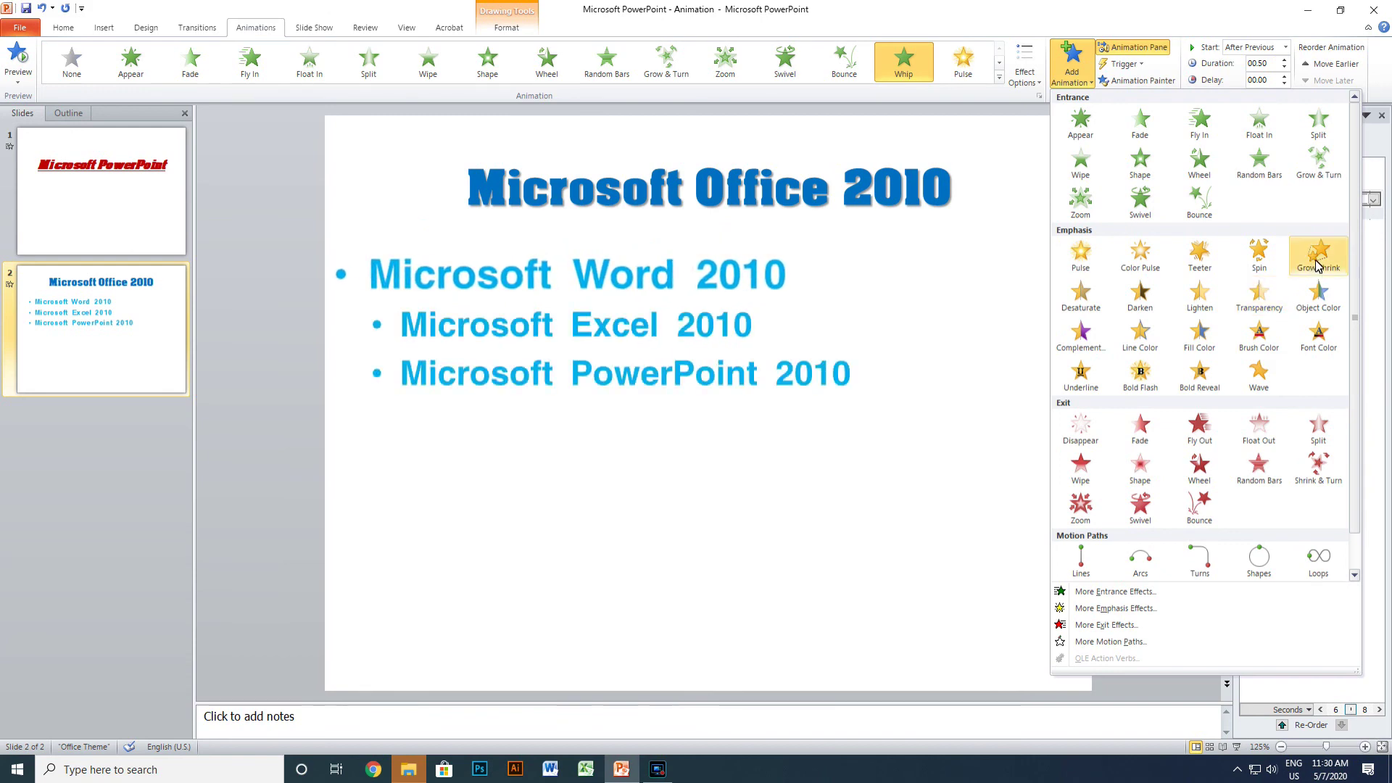
click(1087, 270)
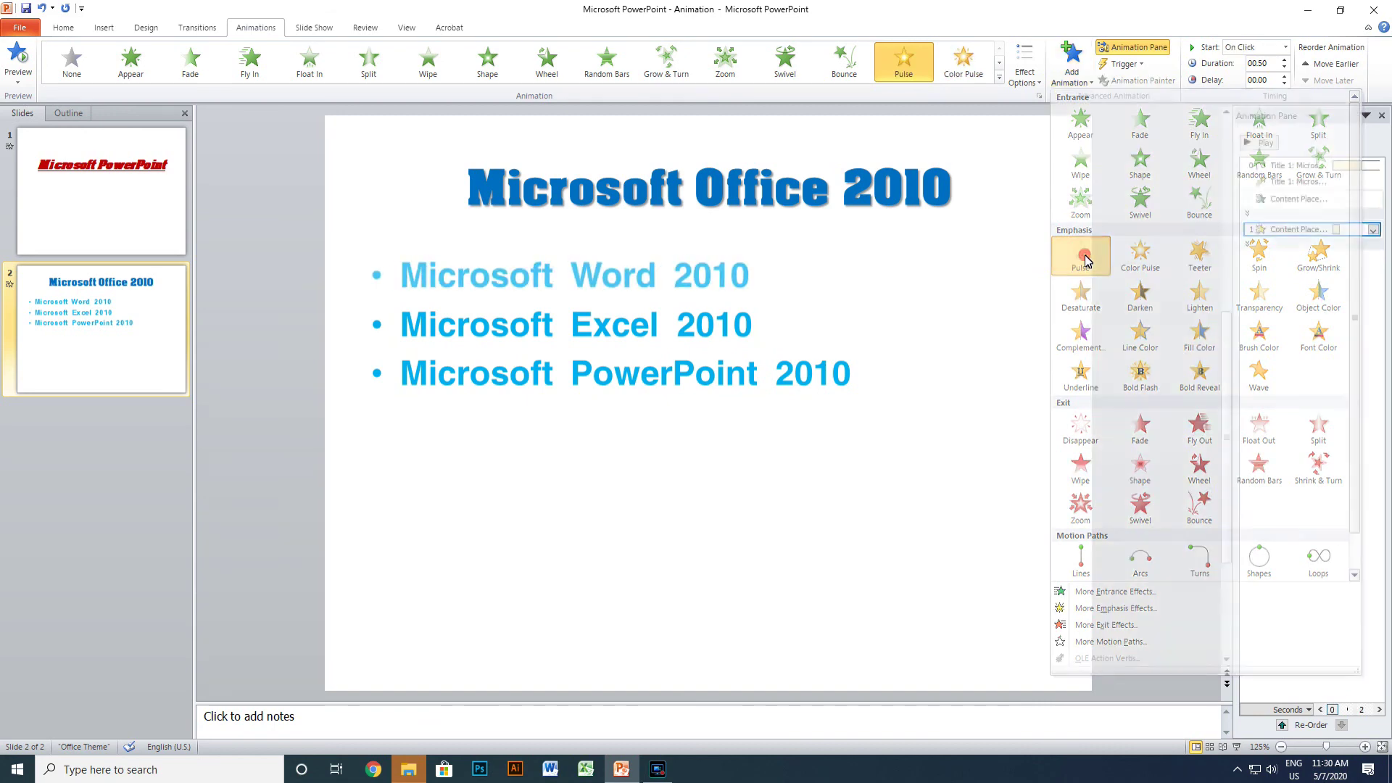
click(1373, 230)
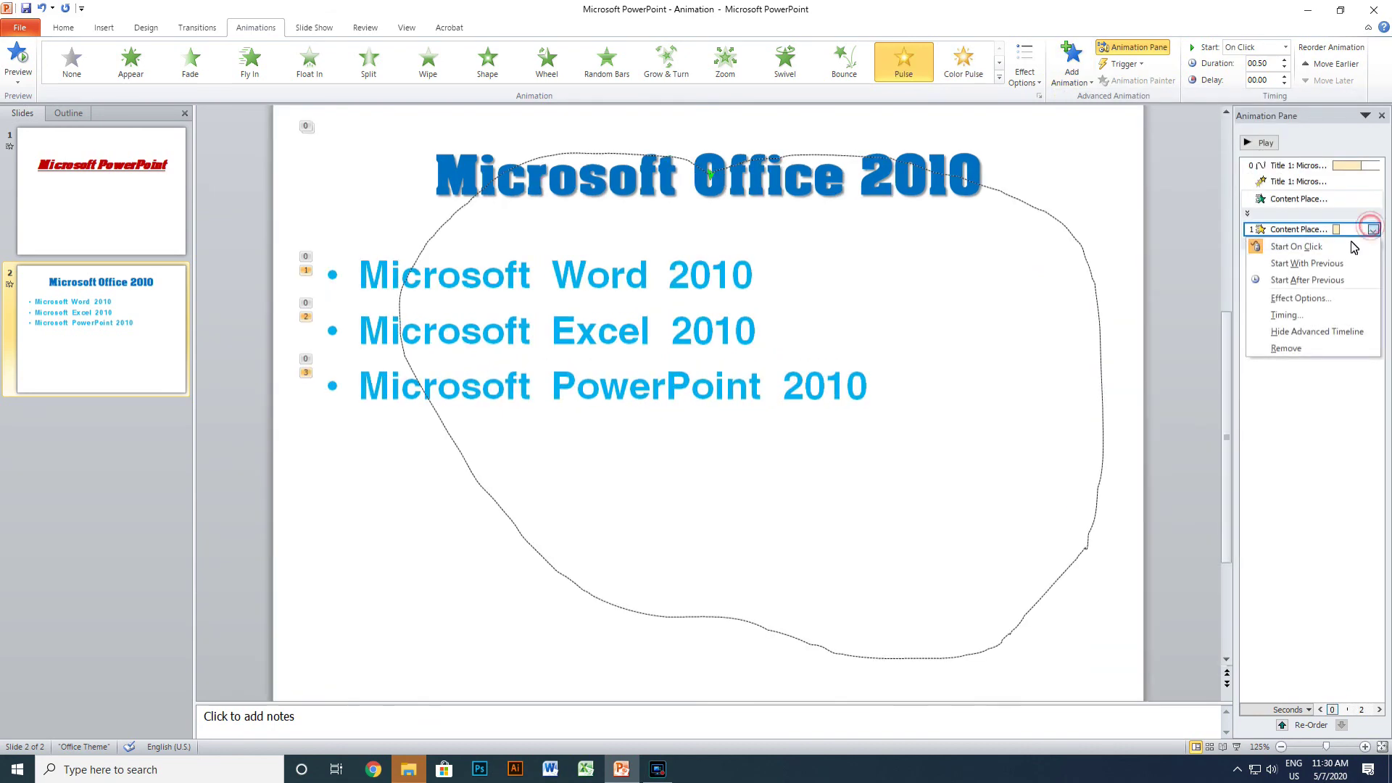
click(1314, 318)
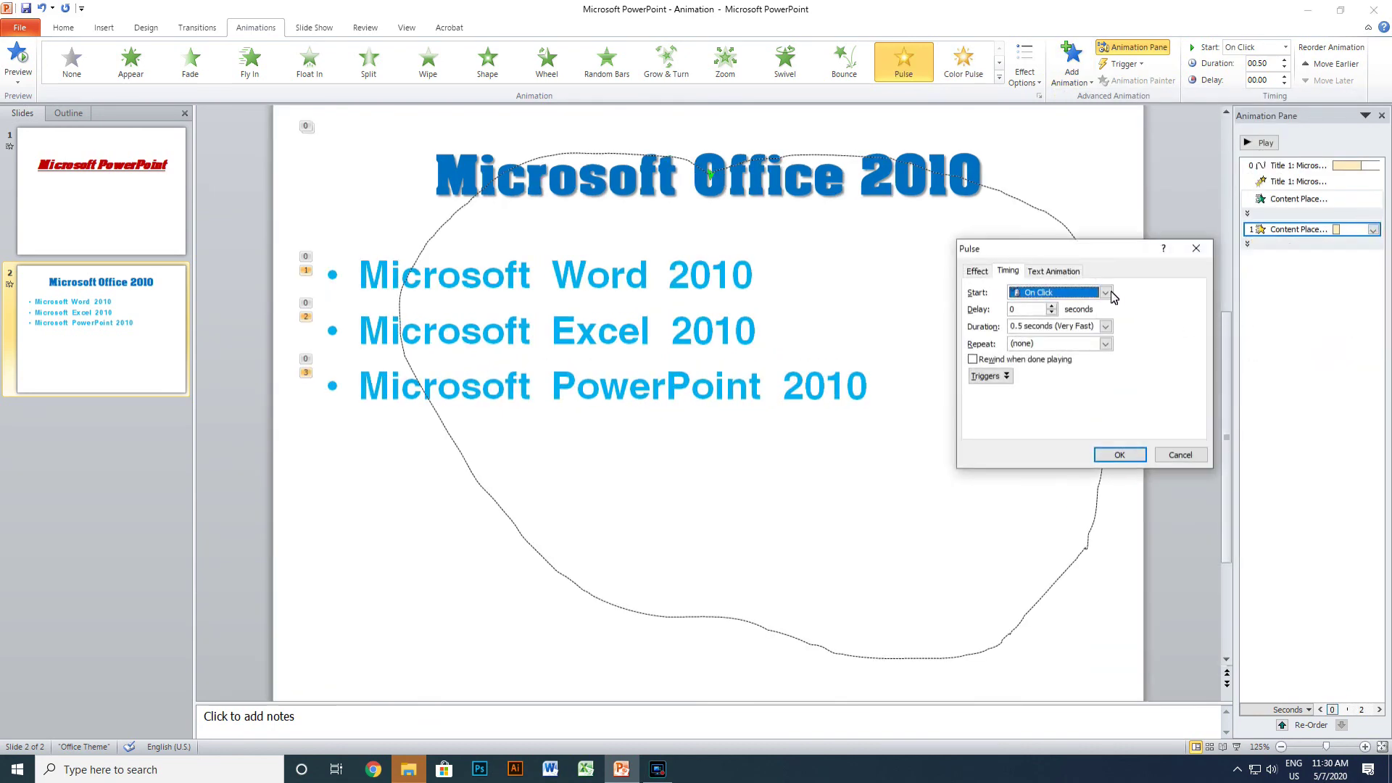
click(1109, 293)
click(1063, 337)
click(978, 272)
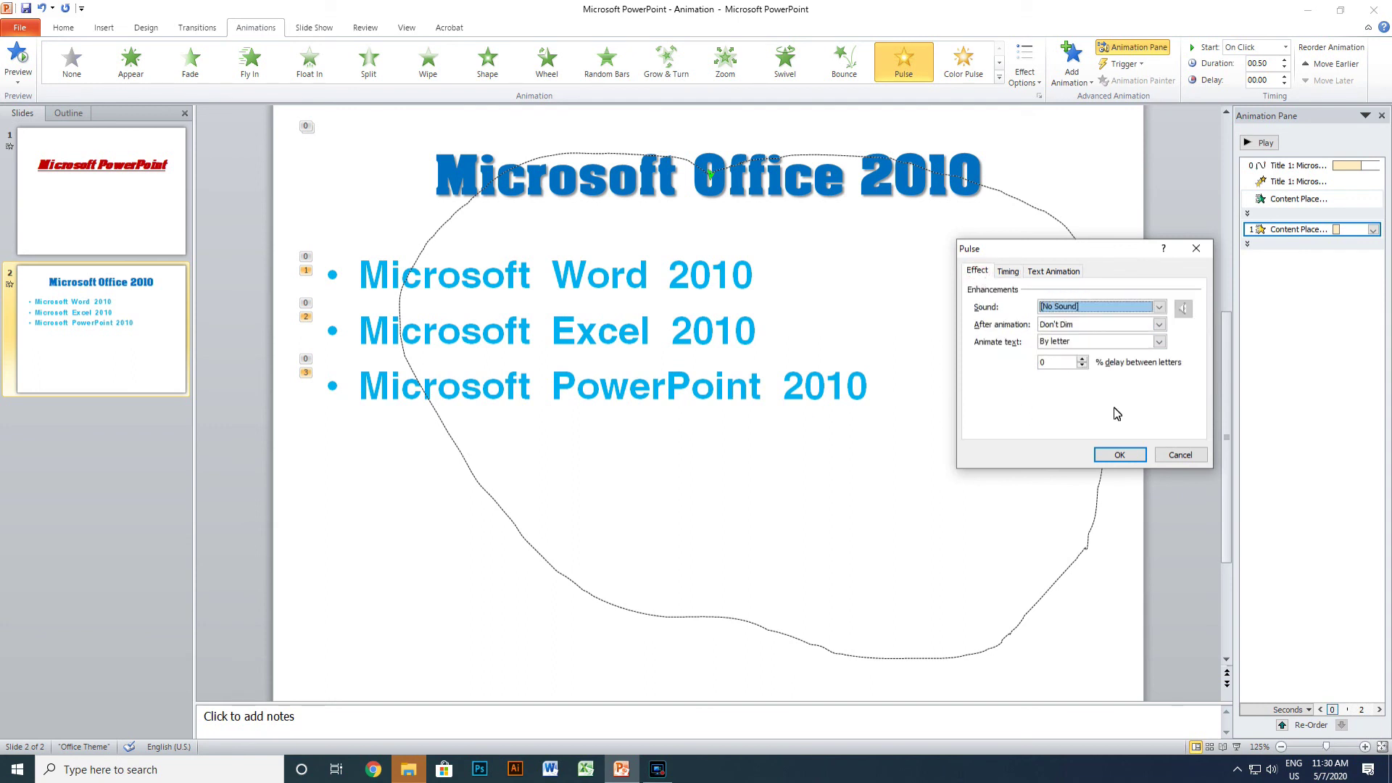
click(1120, 456)
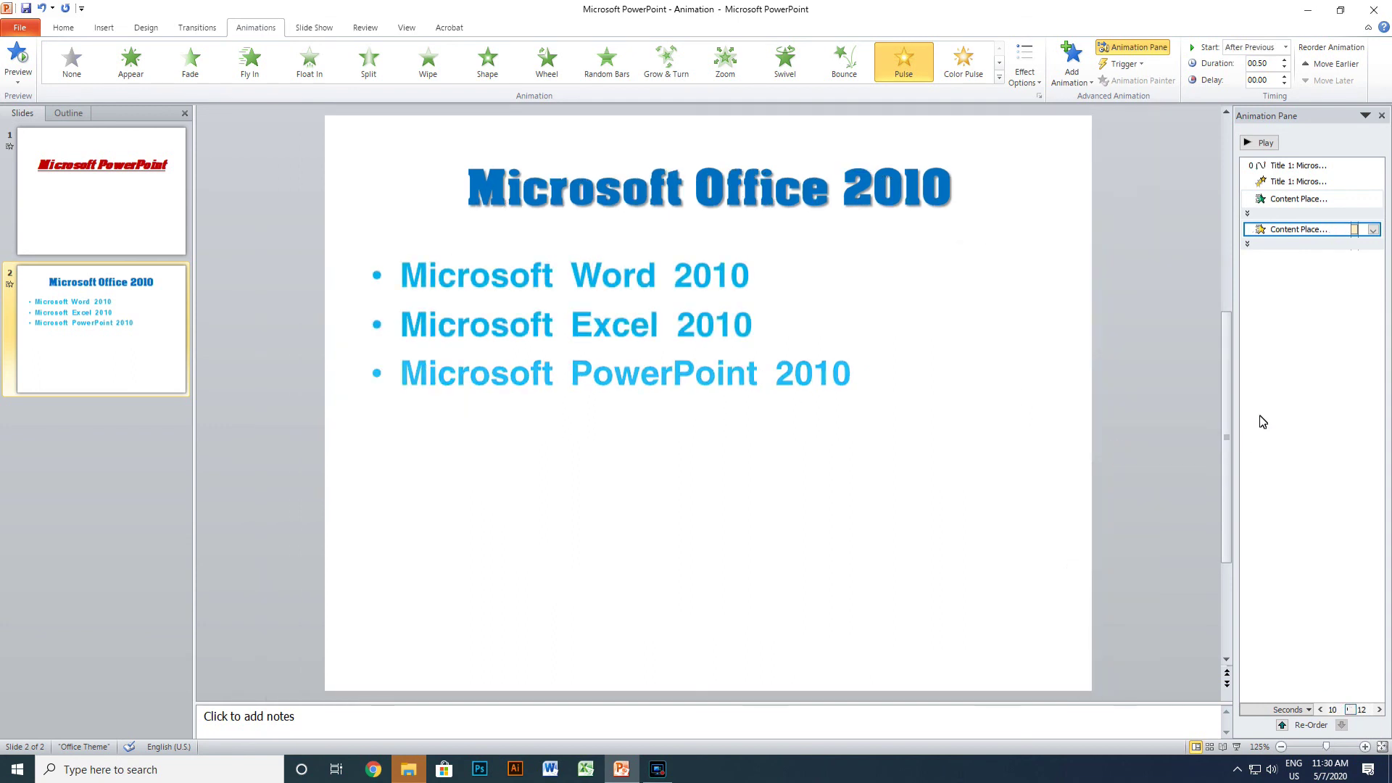
click(1270, 144)
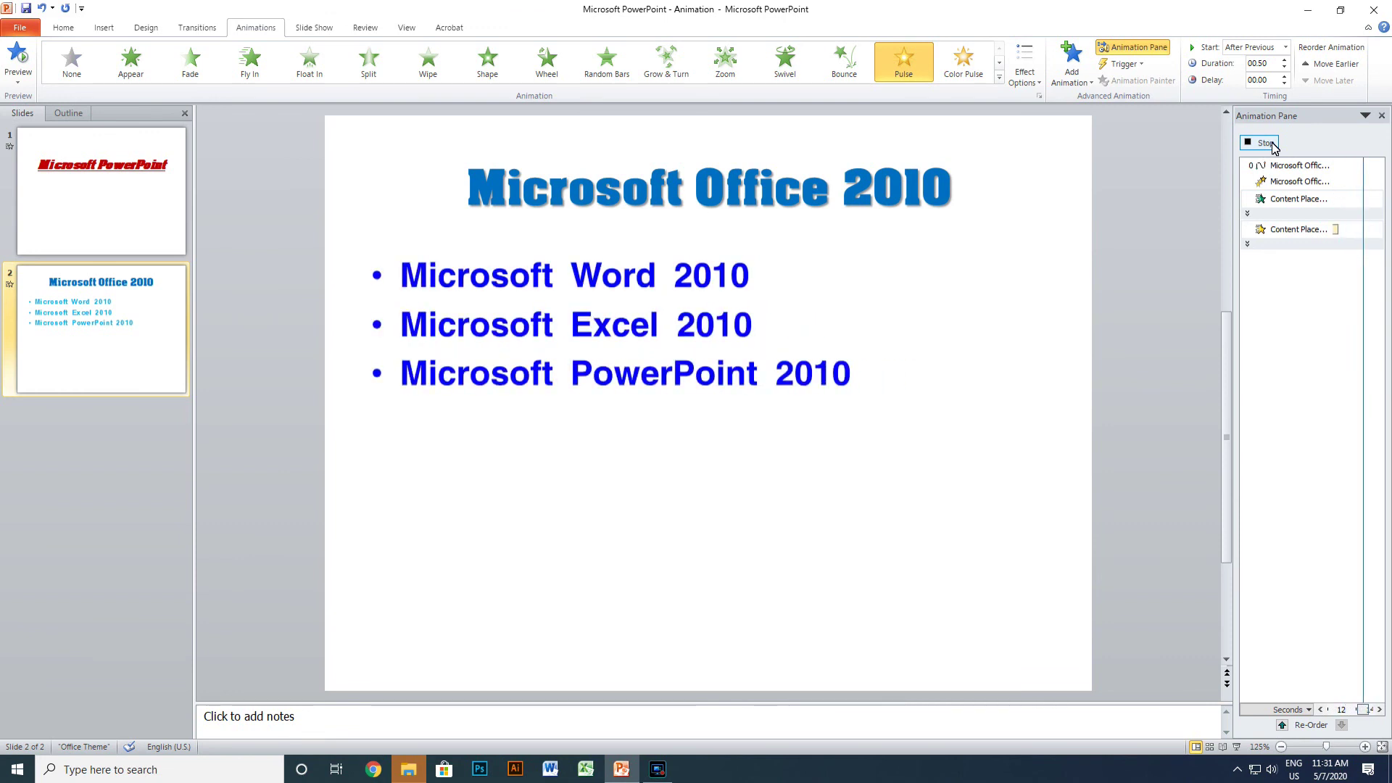
click(1272, 145)
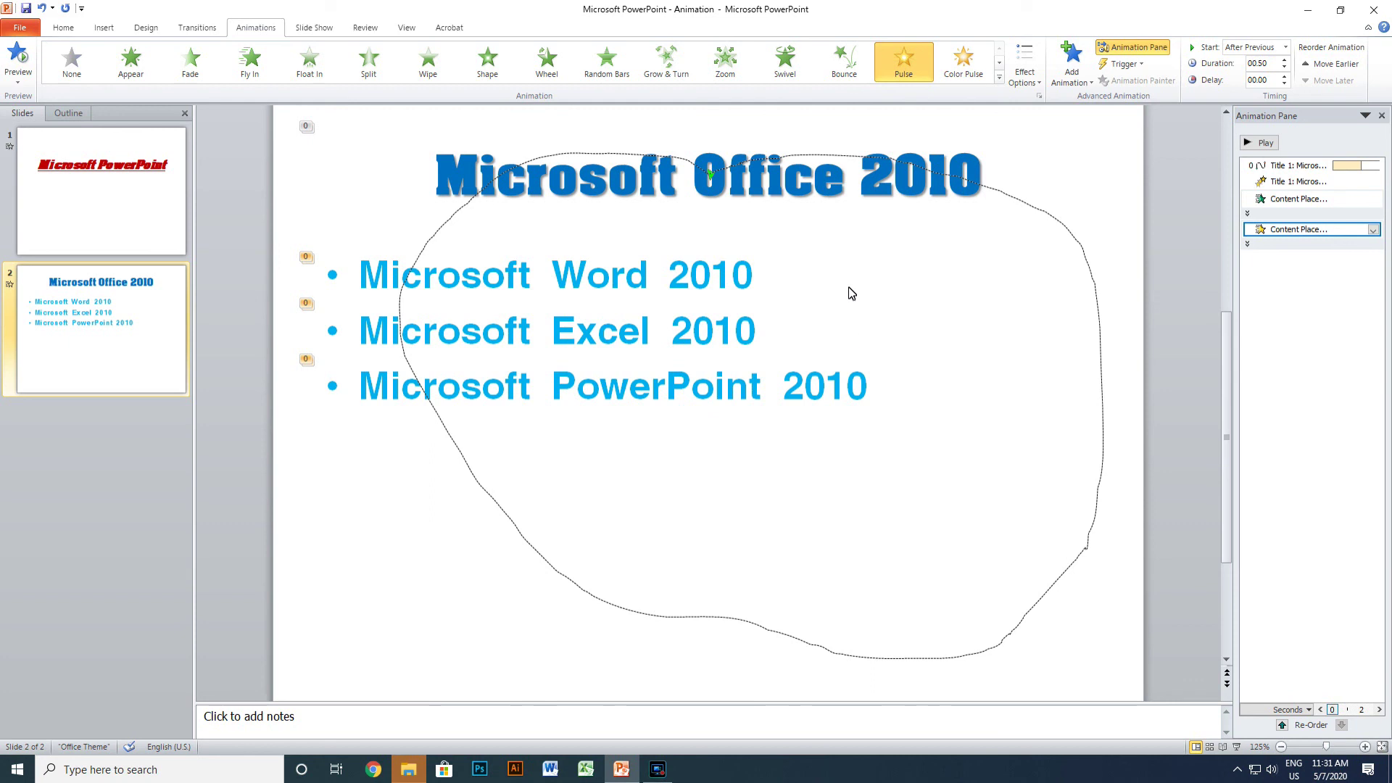
click(1000, 79)
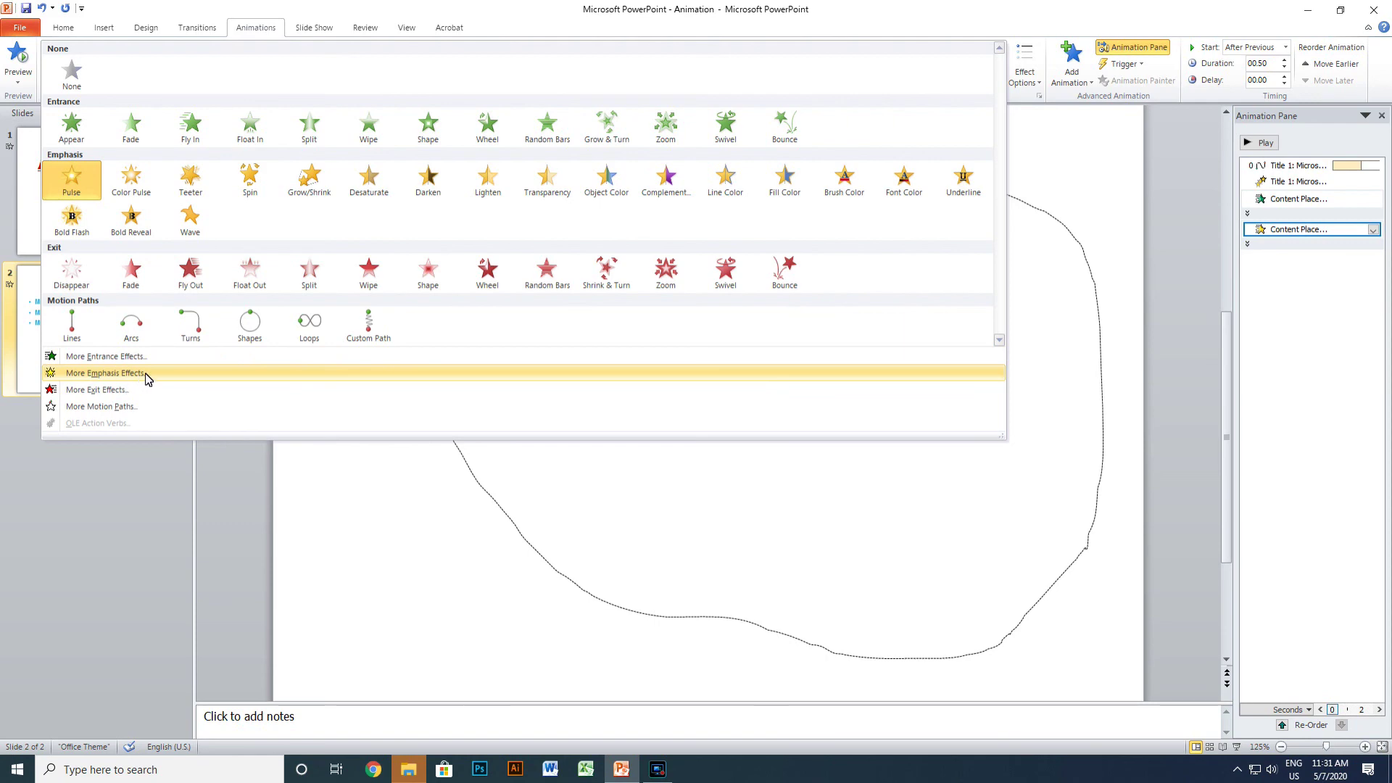
click(910, 23)
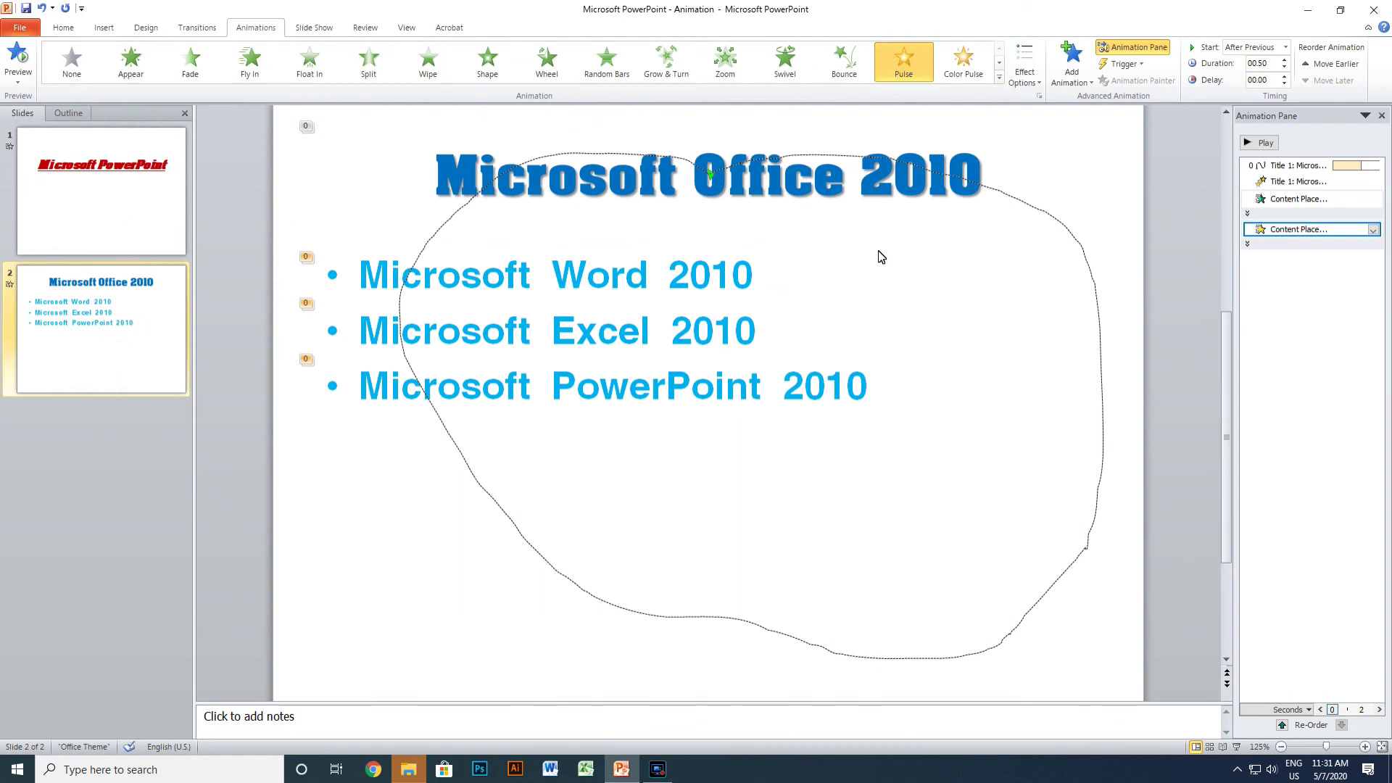